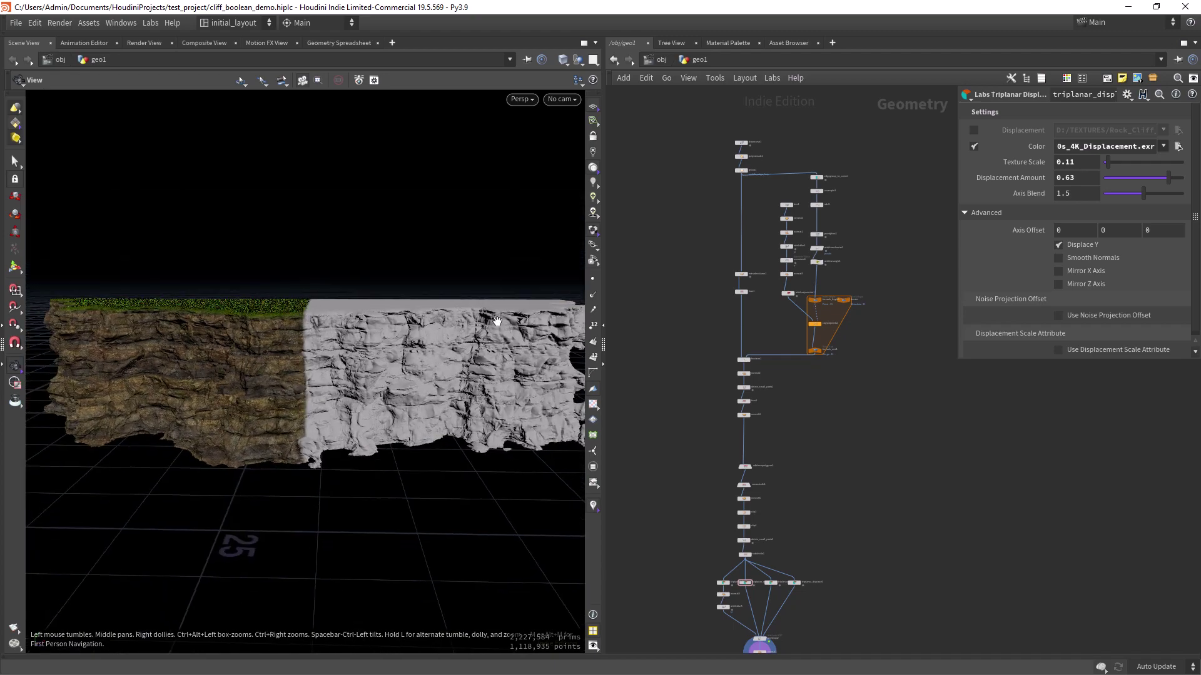
# Zoom the network editor onto drawcurve1, polyextrude1 and group1.
pyautogui.scroll(5, 689, 203)
# Display drawcurve1 from a top-down view and inspect its settings.
pyautogui.moveTo(651, 276); pyautogui.dragTo(671, 290, button='middle')
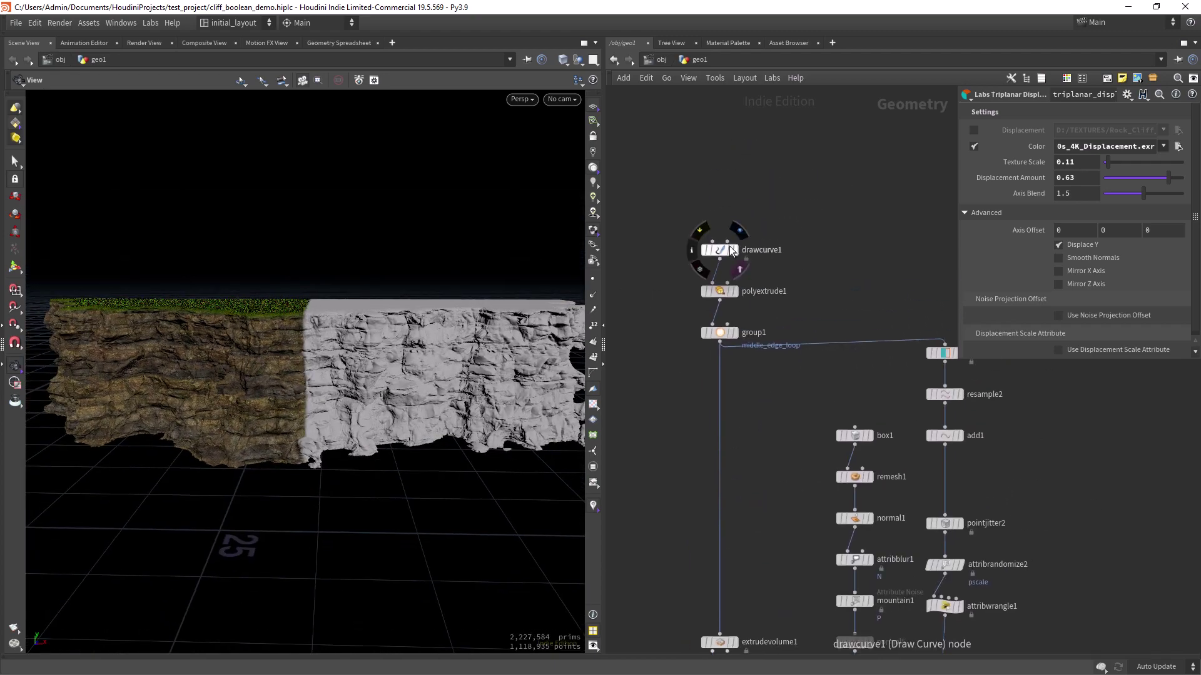
pyautogui.click(739, 233)
pyautogui.moveTo(498, 432)
pyautogui.mouseDown()
pyautogui.moveTo(442, 448)
pyautogui.moveTo(412, 429)
pyautogui.moveTo(472, 428)
pyautogui.moveTo(445, 388)
pyautogui.moveTo(461, 410)
pyautogui.moveTo(490, 416)
pyautogui.moveTo(466, 374)
pyautogui.moveTo(485, 400)
pyautogui.moveTo(423, 407)
pyautogui.moveTo(490, 394)
pyautogui.mouseUp()
pyautogui.moveTo(490, 394); pyautogui.dragTo(459, 408, button='middle')
pyautogui.moveTo(459, 408)
pyautogui.mouseDown()
pyautogui.moveTo(469, 383)
pyautogui.moveTo(487, 397)
pyautogui.mouseUp()
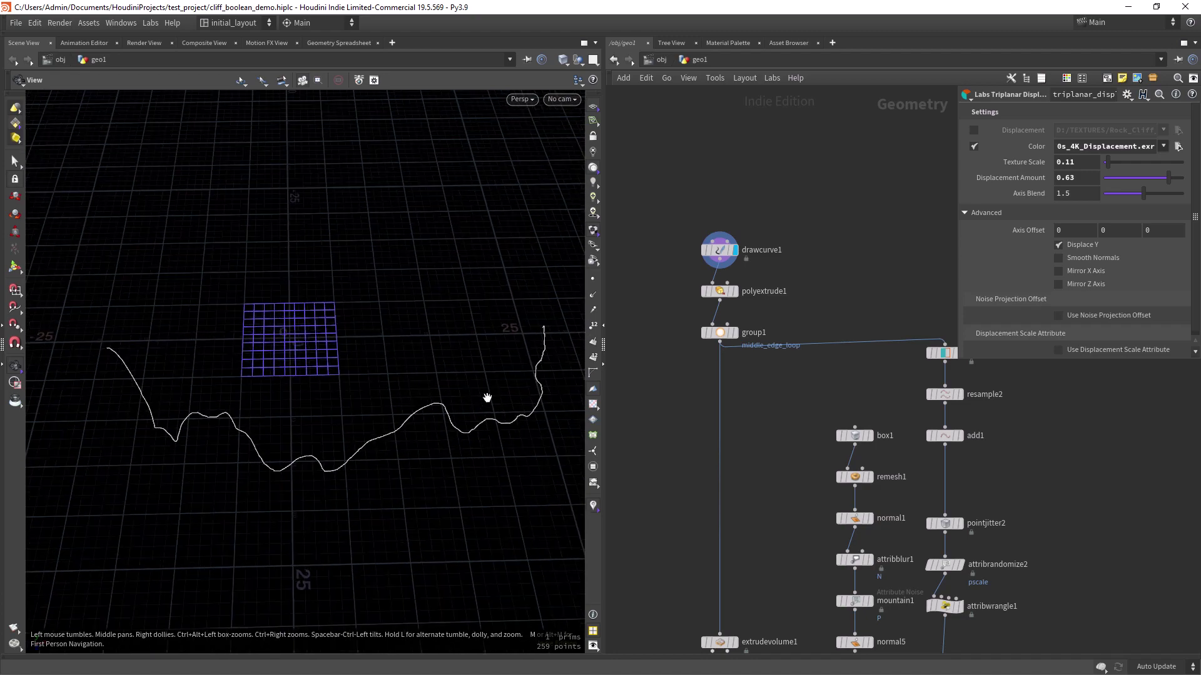
pyautogui.click(722, 252)
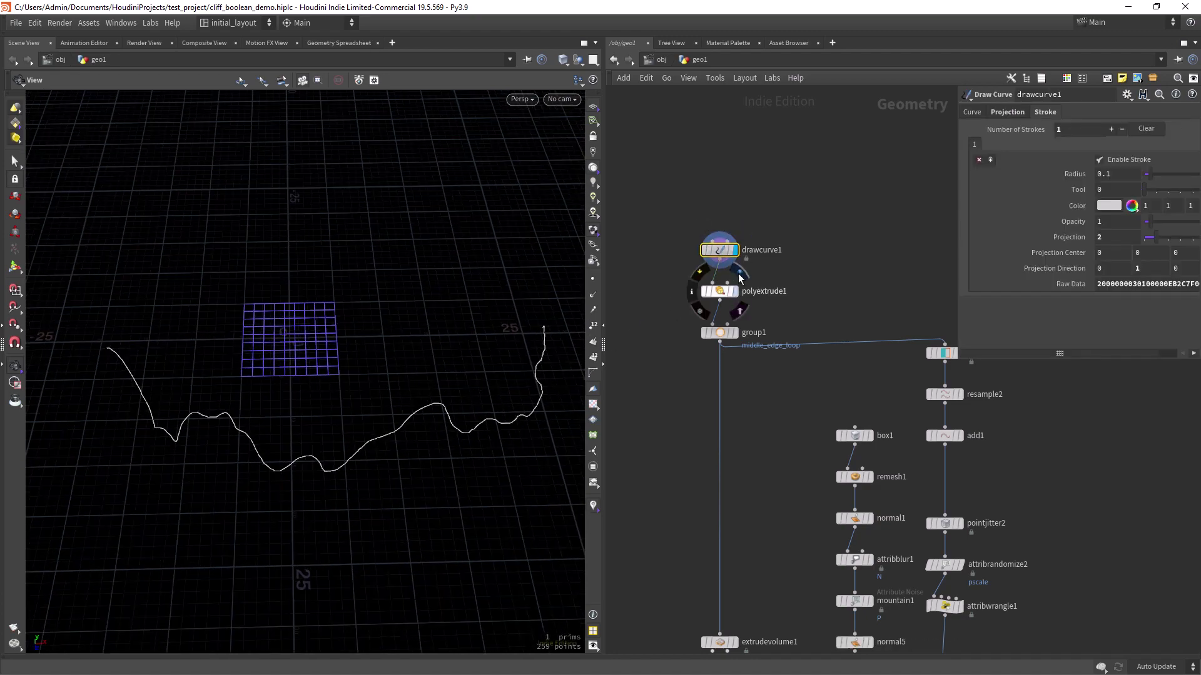
# Display the polyextrude1 wall from a low side view and review its extrusion settings.
pyautogui.click(740, 276)
pyautogui.moveTo(407, 476)
pyautogui.mouseDown()
pyautogui.moveTo(450, 410)
pyautogui.moveTo(482, 399)
pyautogui.moveTo(442, 396)
pyautogui.moveTo(442, 423)
pyautogui.moveTo(580, 380)
pyautogui.mouseUp()
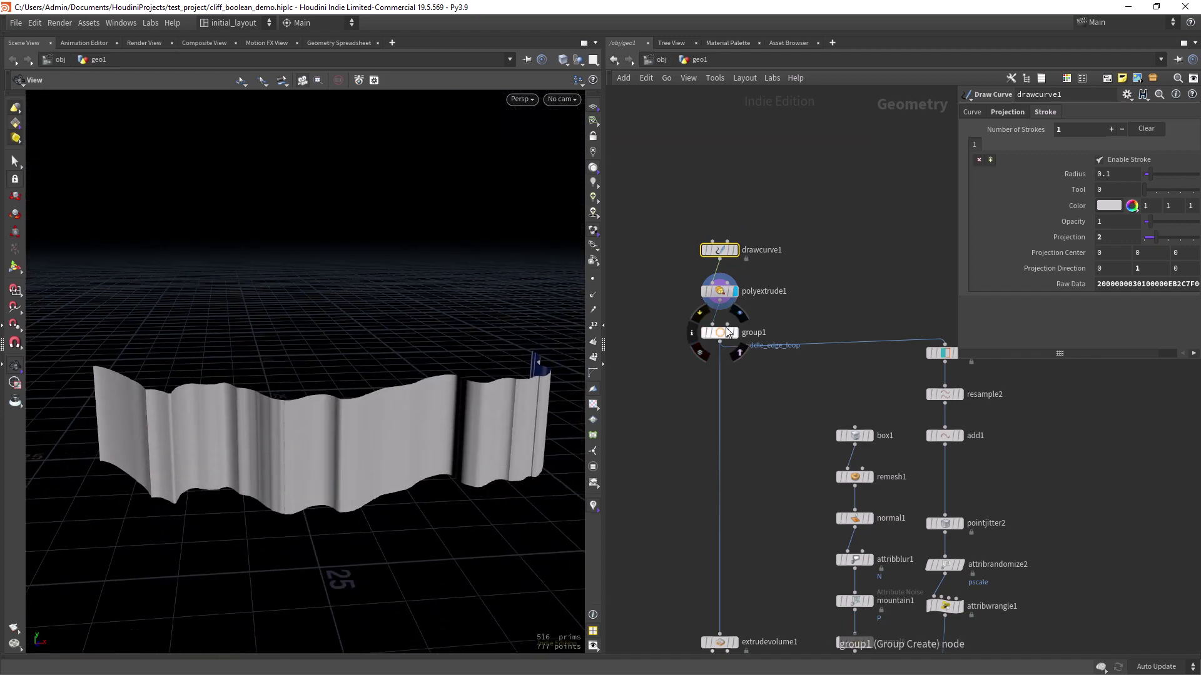
pyautogui.click(735, 294)
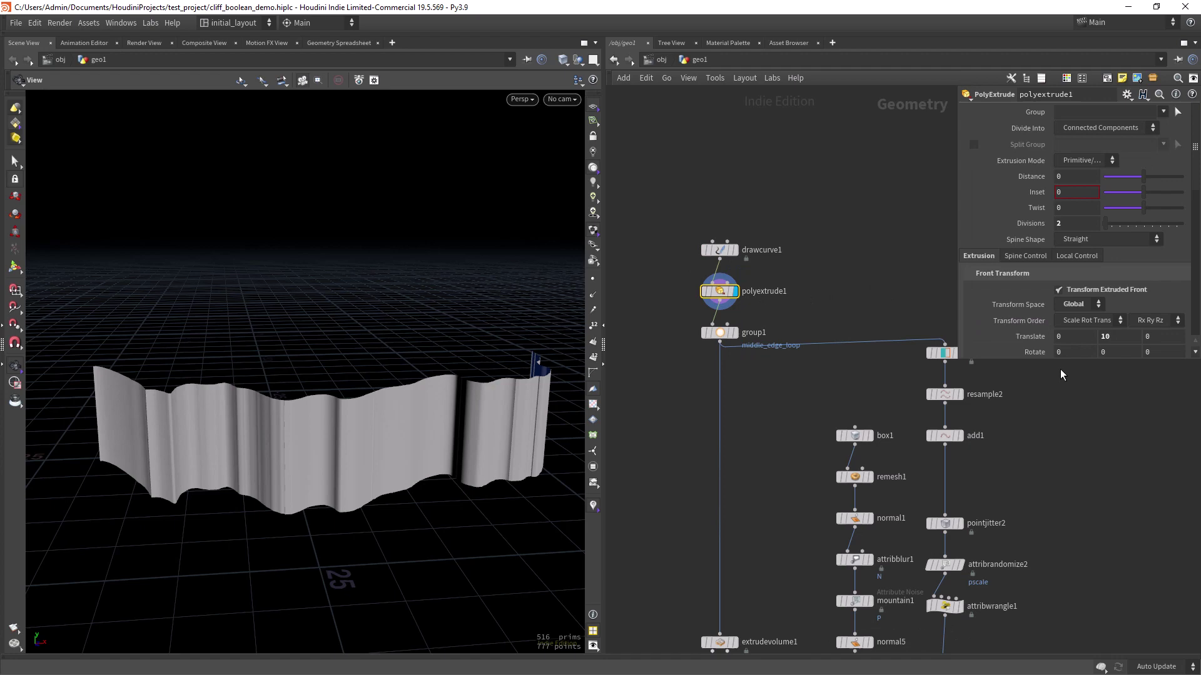
pyautogui.scroll(-2, 1175, 294)
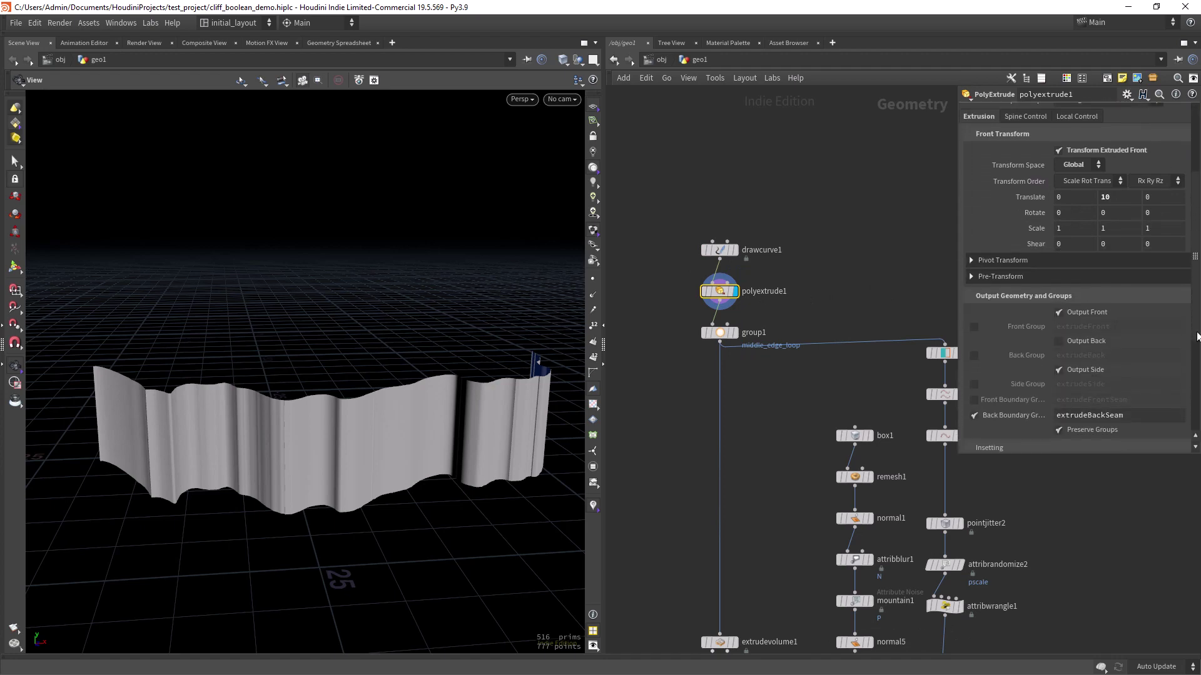
pyautogui.scroll(-2, 1144, 331)
pyautogui.scroll(-1, 1117, 370)
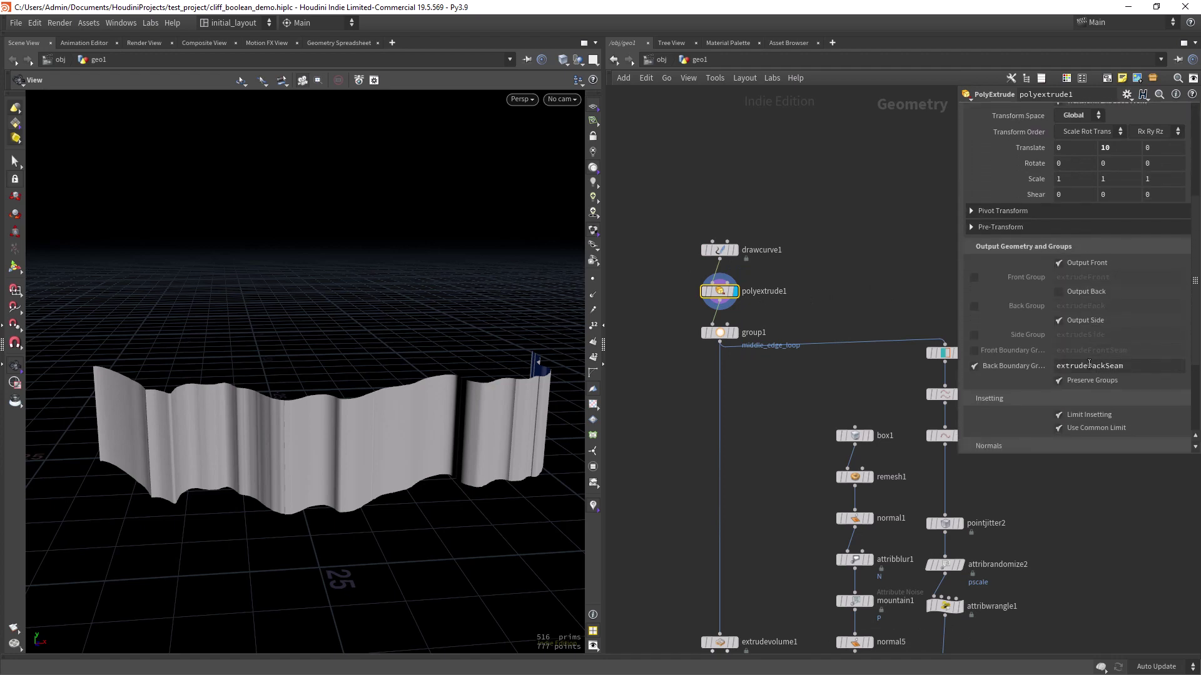
# Display group1's middle edge loop and compare its settings with polyextrude1's.
pyautogui.click(736, 329)
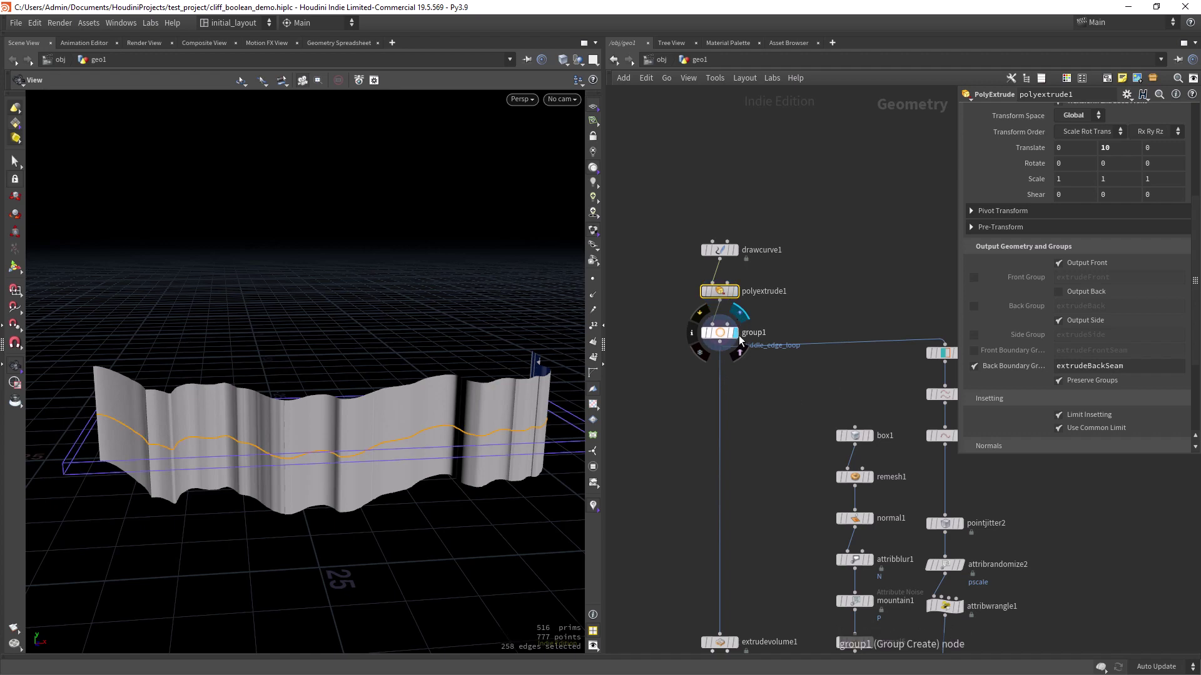
pyautogui.click(740, 341)
pyautogui.moveTo(483, 464)
pyautogui.mouseDown()
pyautogui.moveTo(407, 416)
pyautogui.moveTo(461, 418)
pyautogui.mouseUp()
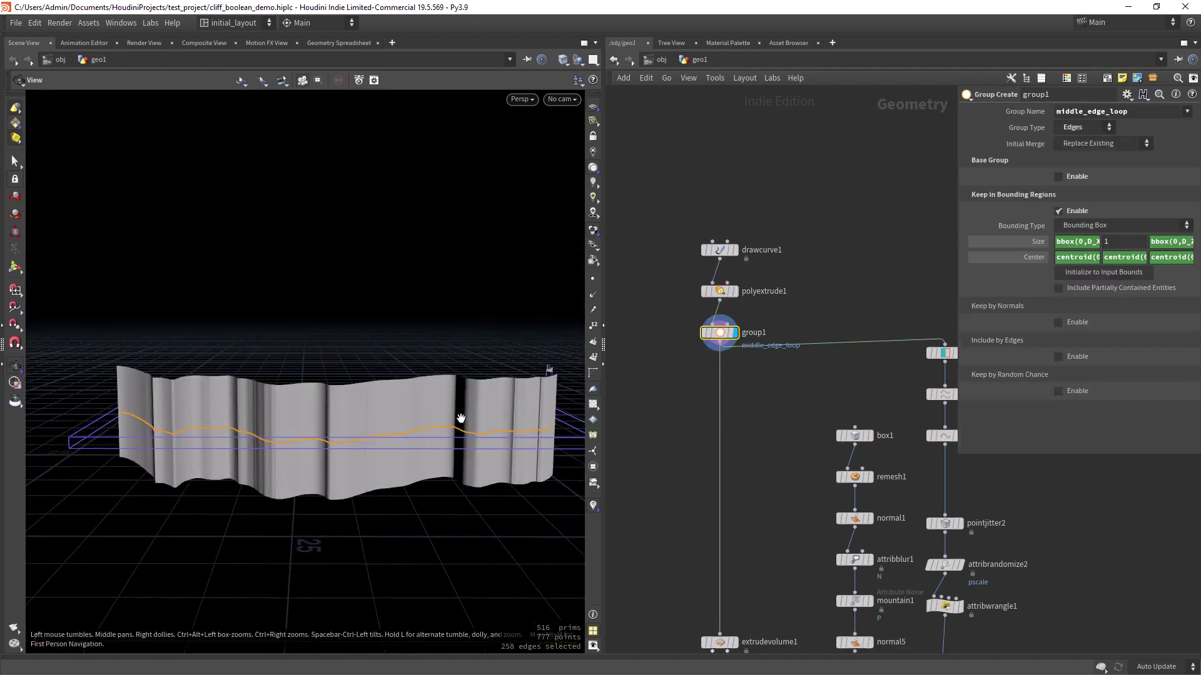
pyautogui.click(719, 292)
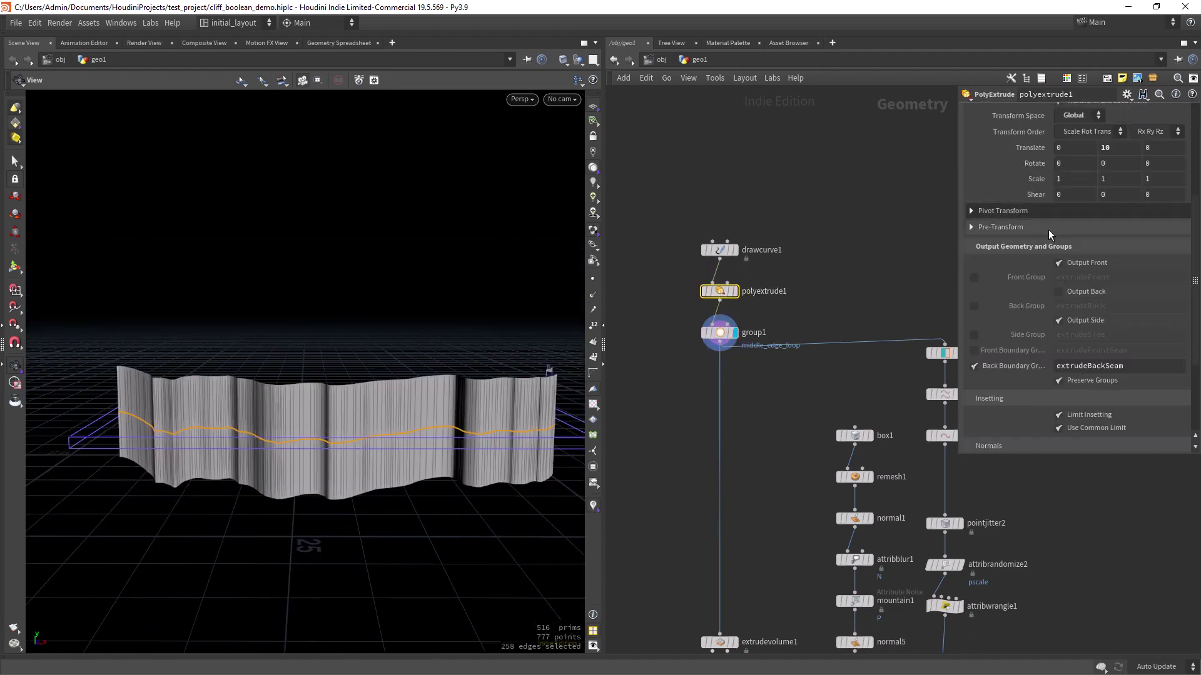
pyautogui.moveTo(1198, 240); pyautogui.dragTo(1197, 139)
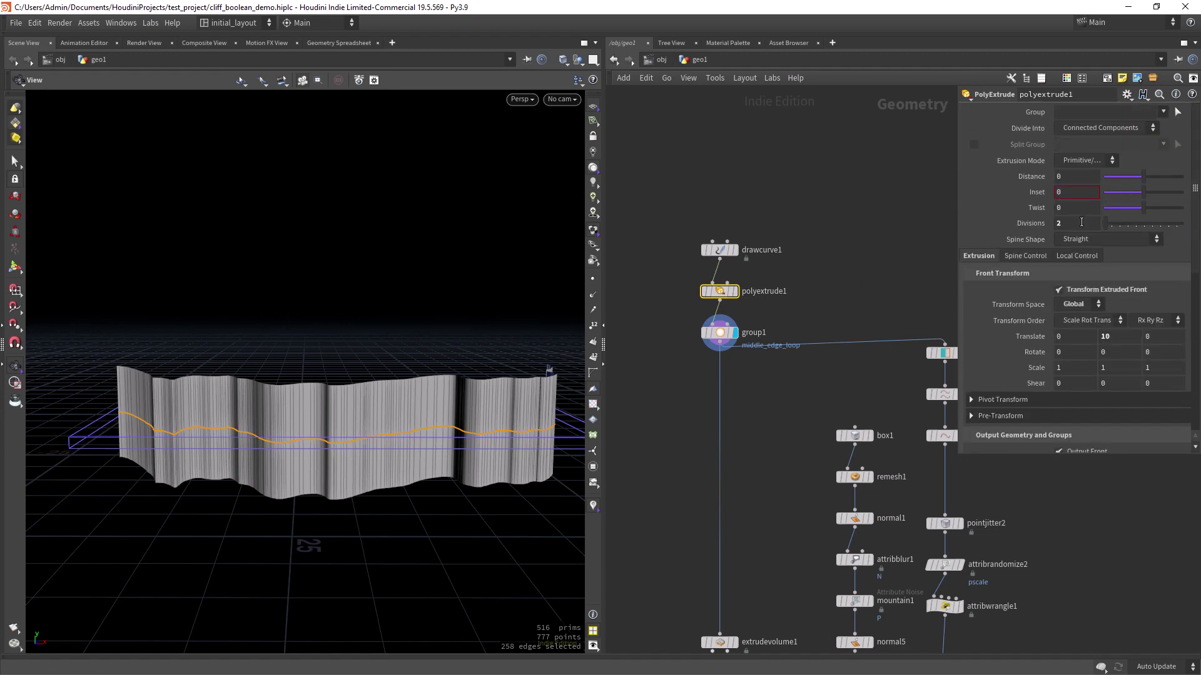
pyautogui.moveTo(463, 438); pyautogui.dragTo(421, 438)
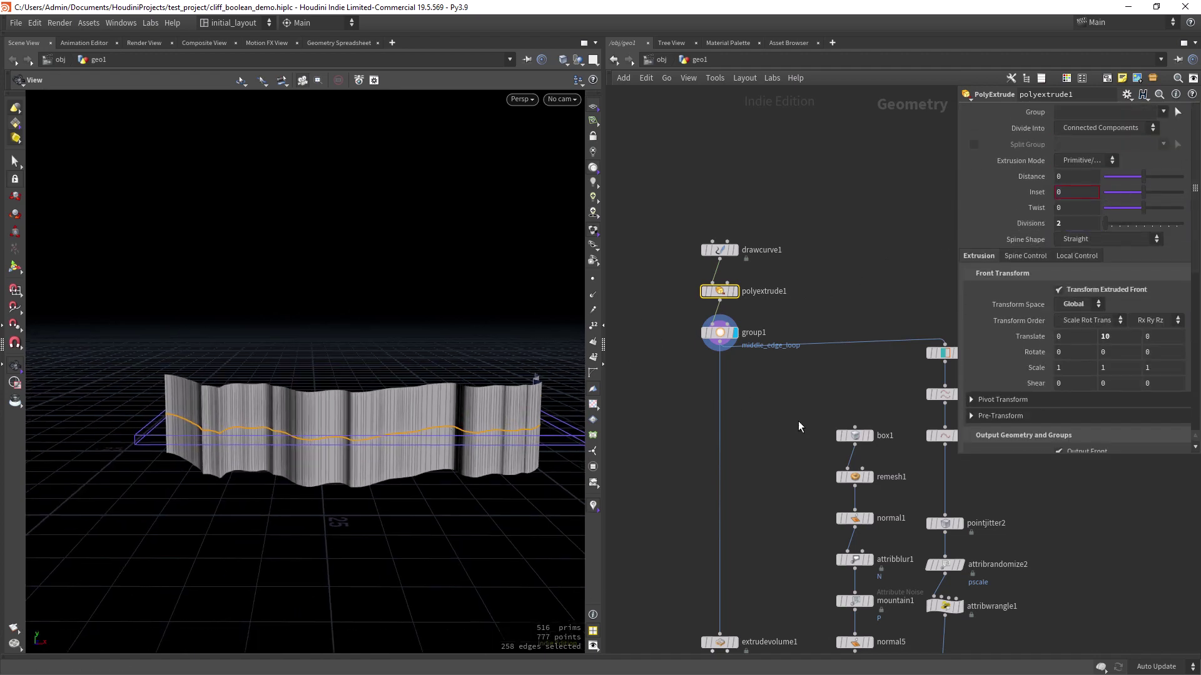
pyautogui.scroll(-2, 798, 422)
# Display the solid extrudevolume1 block, then the fused block from fuse1.
pyautogui.click(718, 459)
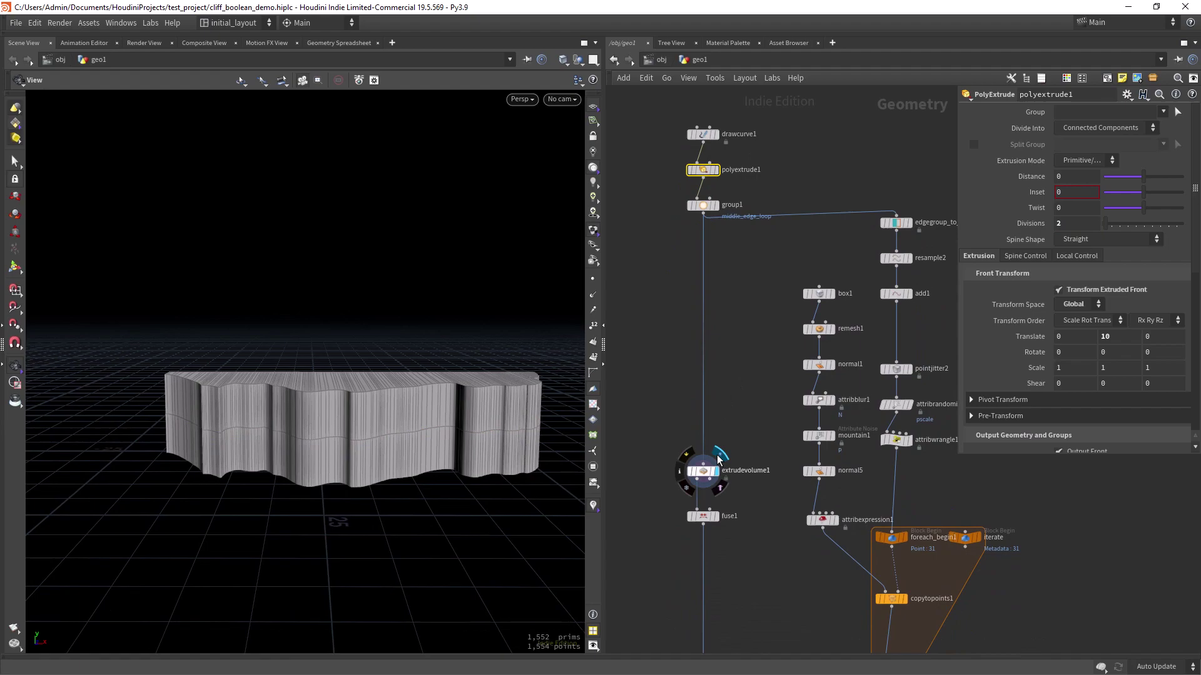
pyautogui.moveTo(463, 477)
pyautogui.mouseDown()
pyautogui.moveTo(472, 490)
pyautogui.moveTo(424, 421)
pyautogui.moveTo(432, 447)
pyautogui.moveTo(448, 424)
pyautogui.moveTo(478, 424)
pyautogui.moveTo(527, 394)
pyautogui.moveTo(400, 400)
pyautogui.moveTo(443, 423)
pyautogui.moveTo(429, 438)
pyautogui.moveTo(438, 463)
pyautogui.mouseUp()
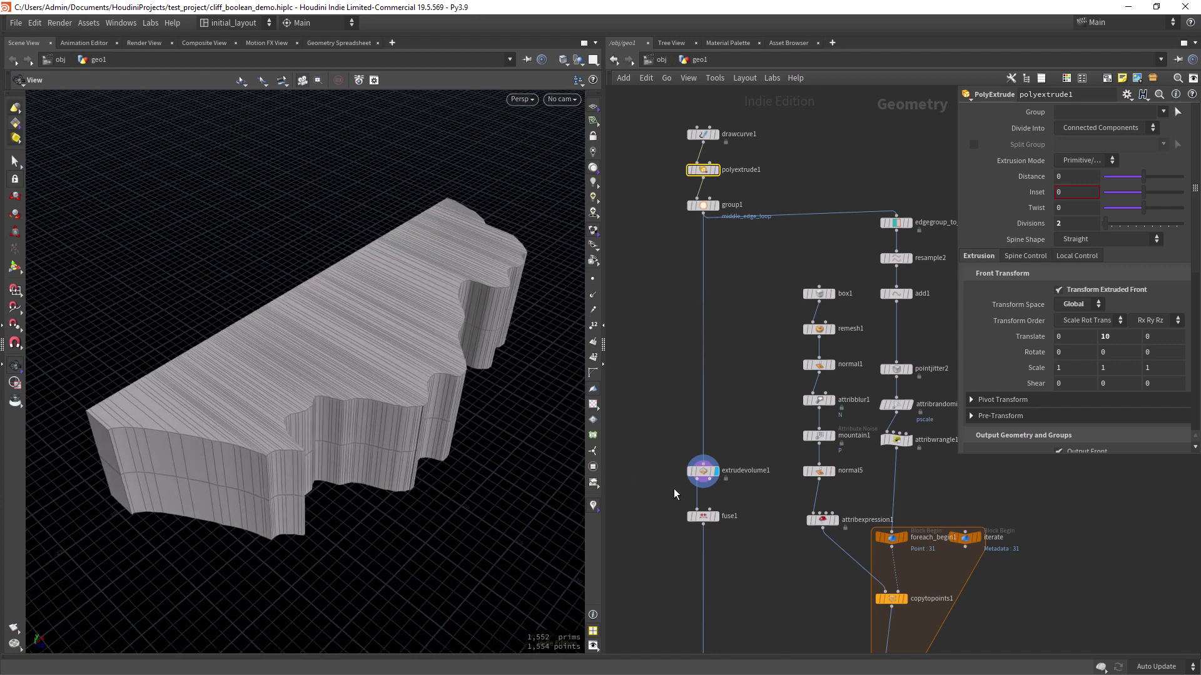
pyautogui.click(715, 507)
pyautogui.moveTo(509, 504)
pyautogui.mouseDown()
pyautogui.moveTo(462, 491)
pyautogui.moveTo(494, 413)
pyautogui.mouseUp()
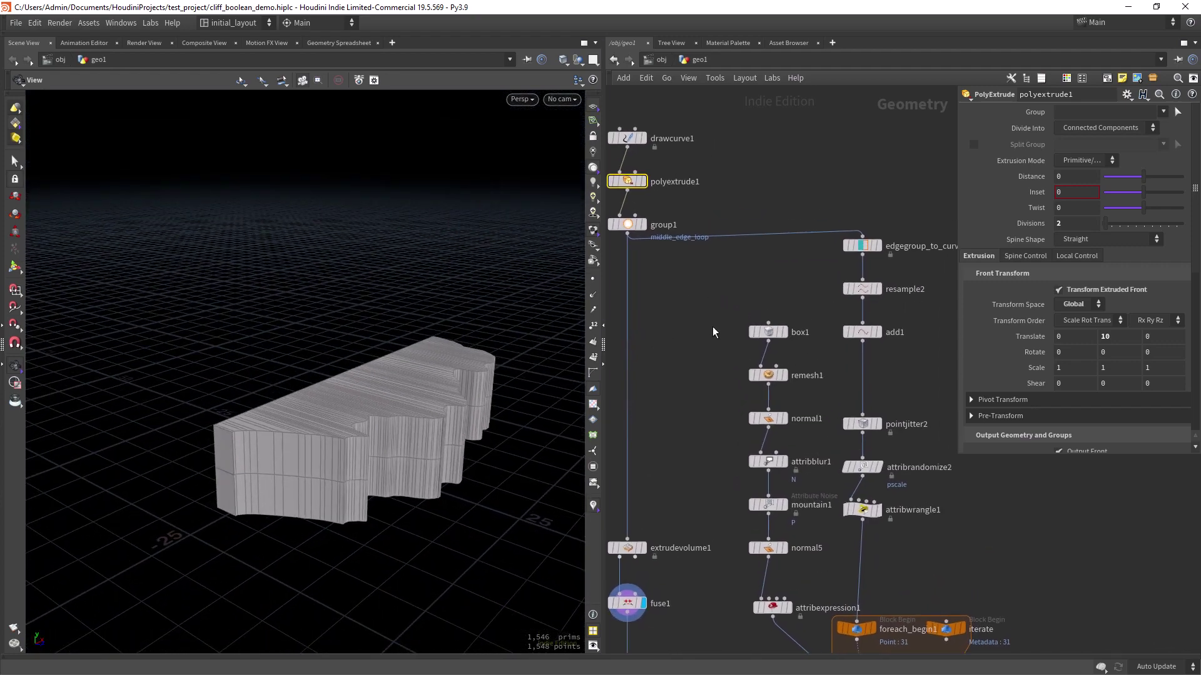
# Pan the network toward the rock branch and orbit closer to the block.
pyautogui.scroll(-2, 719, 325)
pyautogui.scroll(-2, 720, 301)
pyautogui.scroll(-2, 689, 319)
pyautogui.scroll(-2, 721, 529)
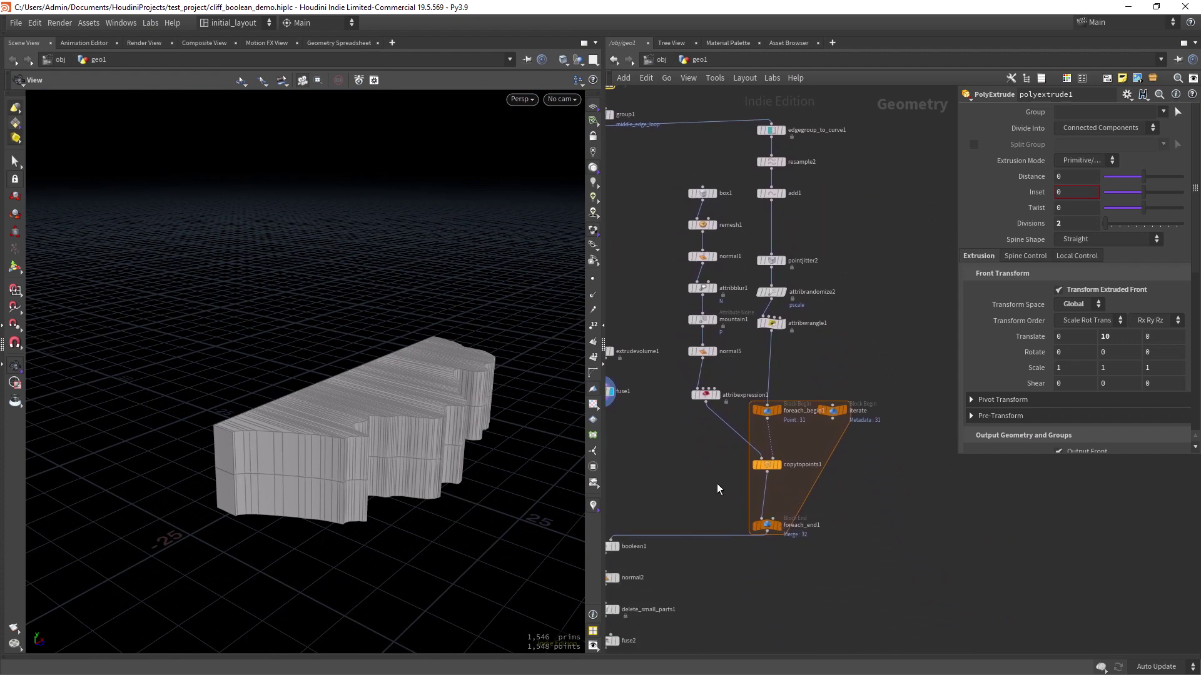
pyautogui.moveTo(401, 407); pyautogui.dragTo(469, 429)
pyautogui.scroll(2, 684, 268)
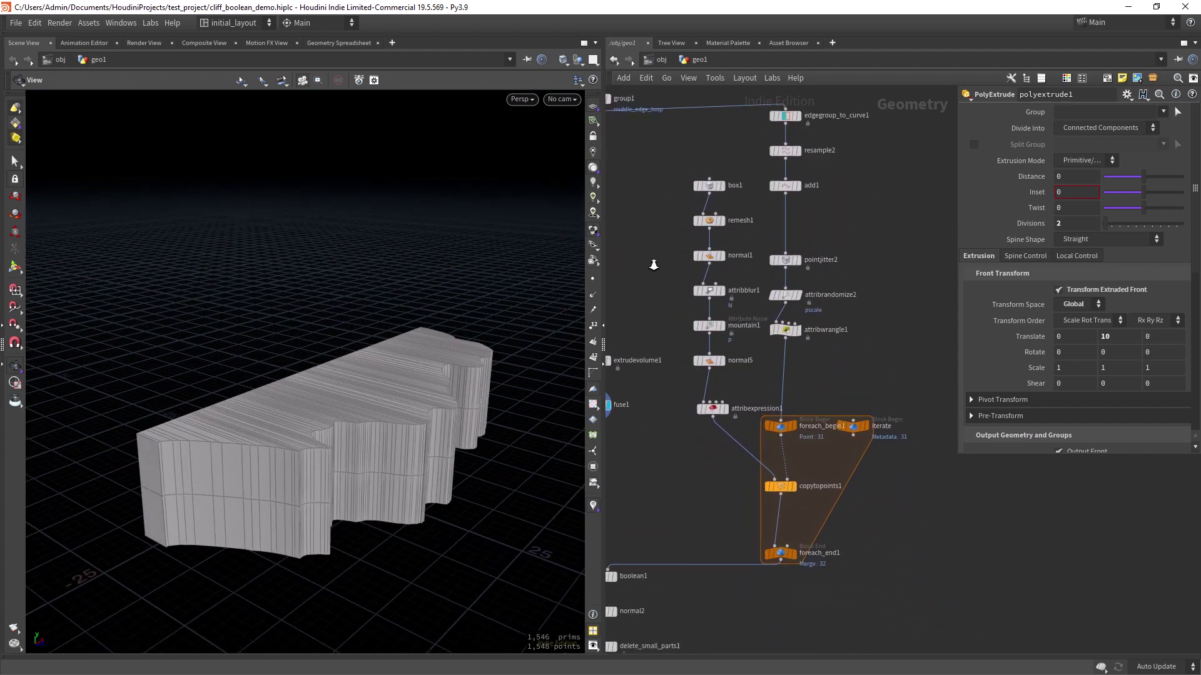
pyautogui.scroll(2, 685, 269)
# Step through box1, remesh1, attribblur1 and mountain1, ending on the rock's noise settings.
pyautogui.click(719, 225)
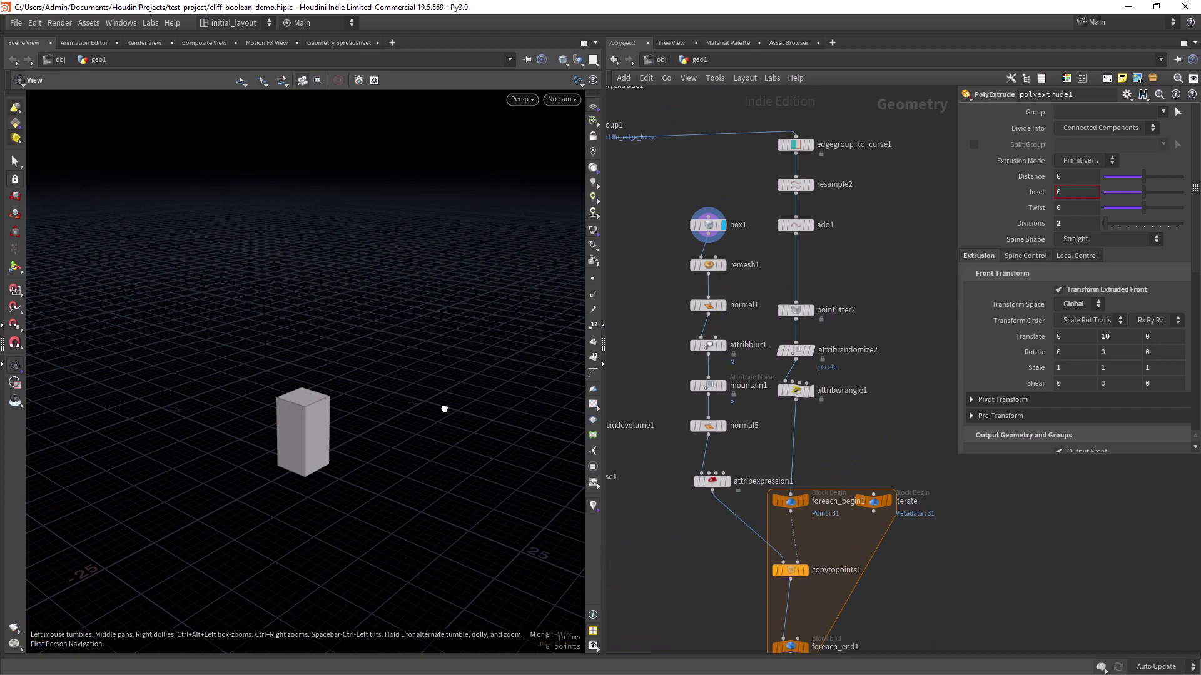
pyautogui.moveTo(443, 407); pyautogui.dragTo(367, 421)
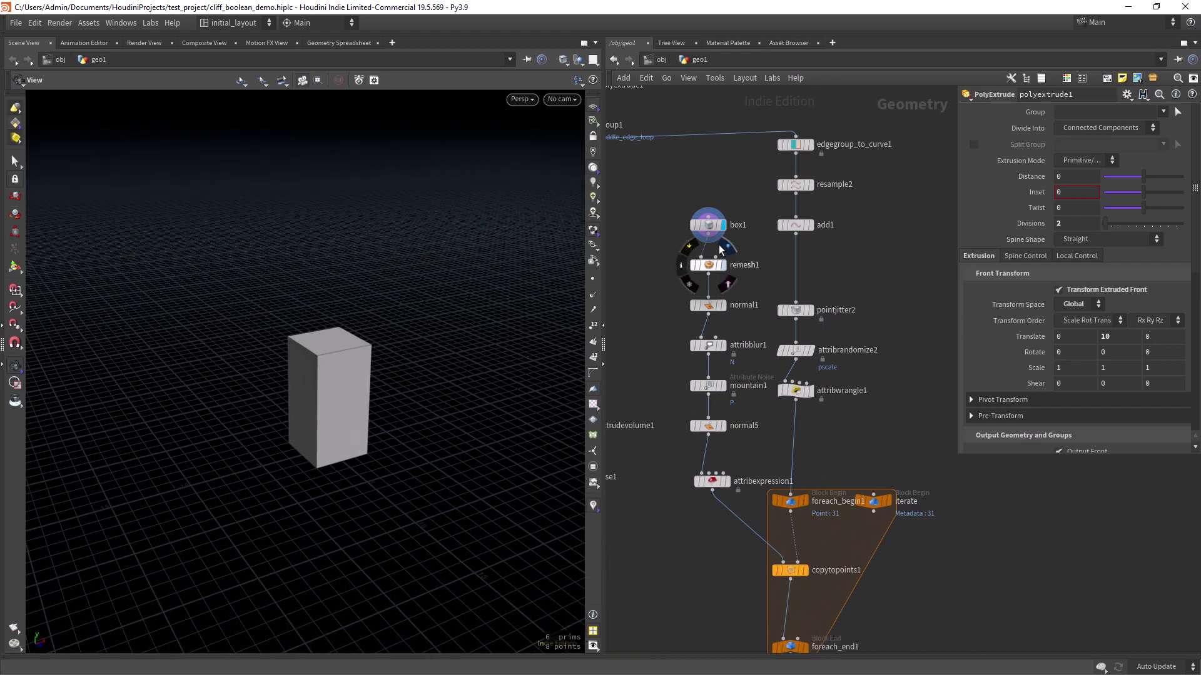
pyautogui.click(728, 247)
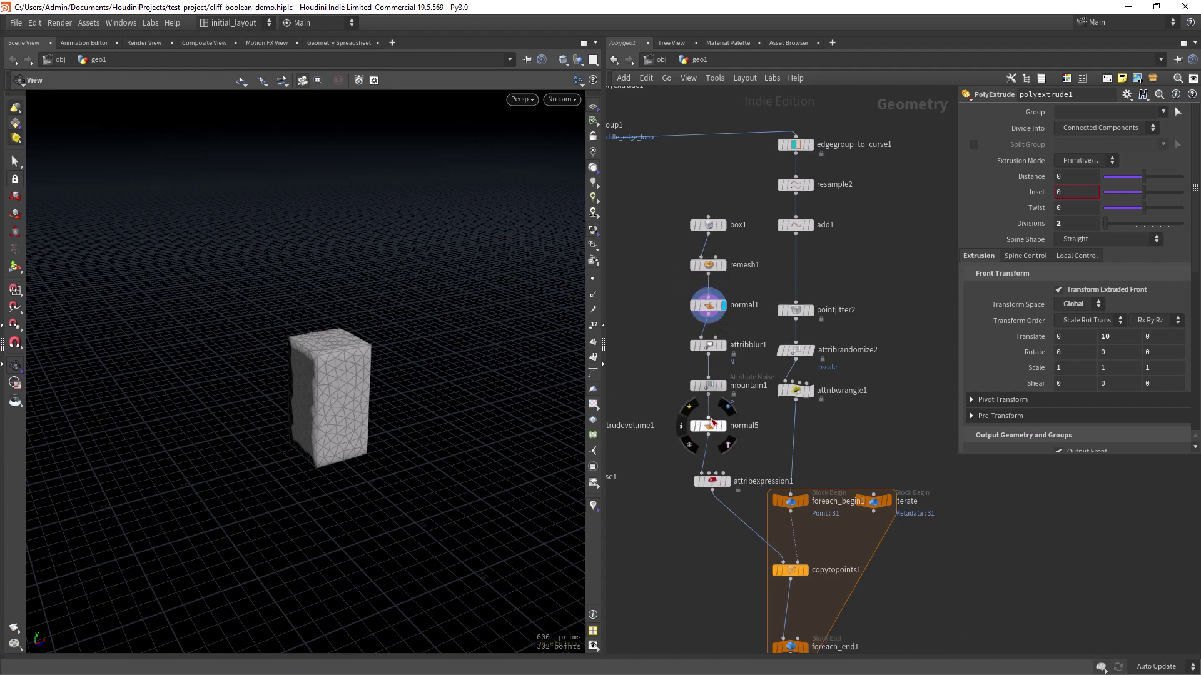
pyautogui.click(727, 331)
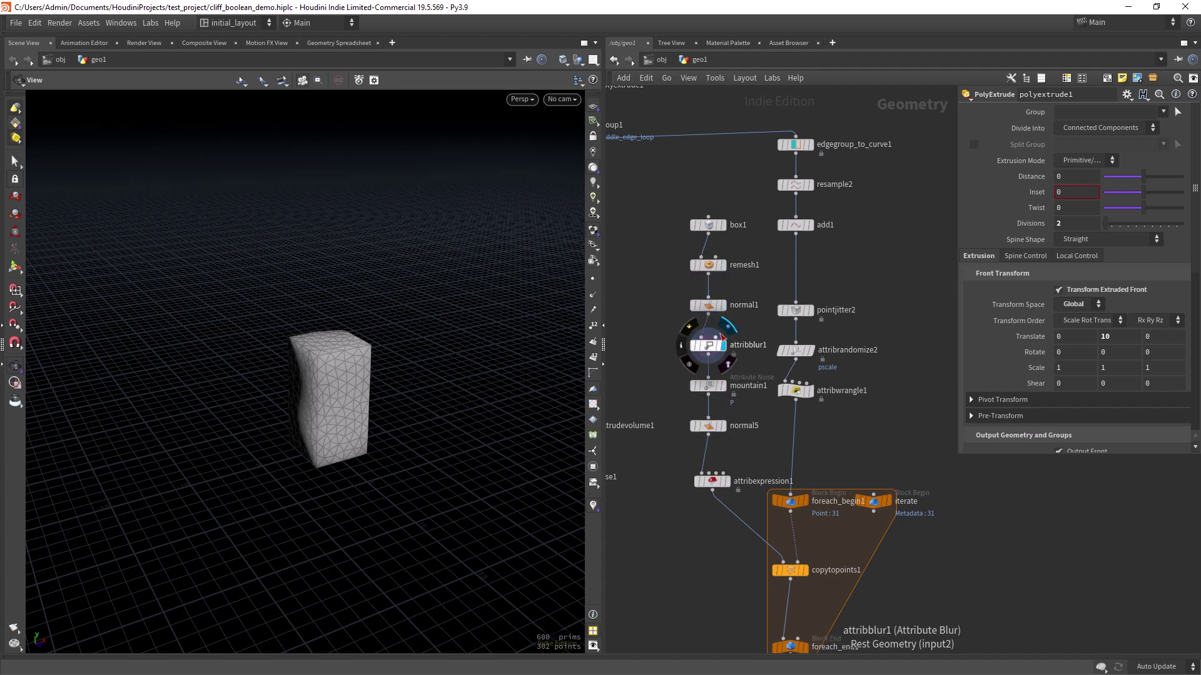
pyautogui.click(720, 387)
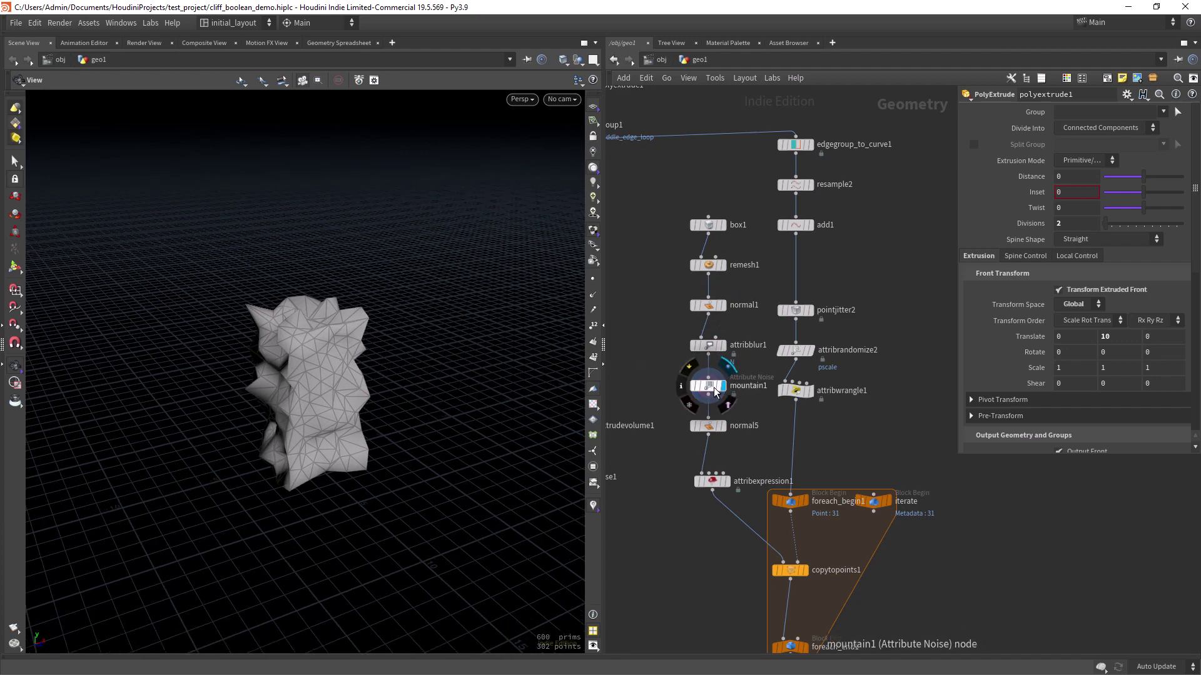
pyautogui.click(715, 391)
pyautogui.scroll(1, 652, 361)
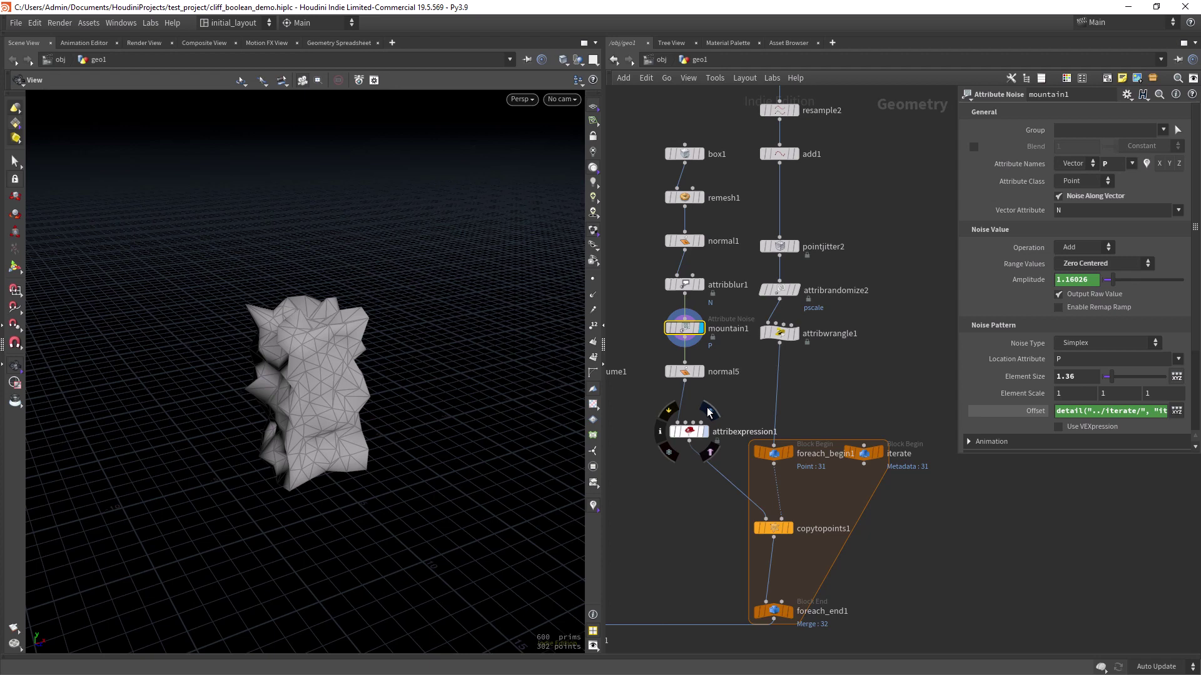
# Display attribexpression1, dismiss its VEXpression presets, undo, and frame the rock.
pyautogui.click(708, 412)
pyautogui.click(688, 431)
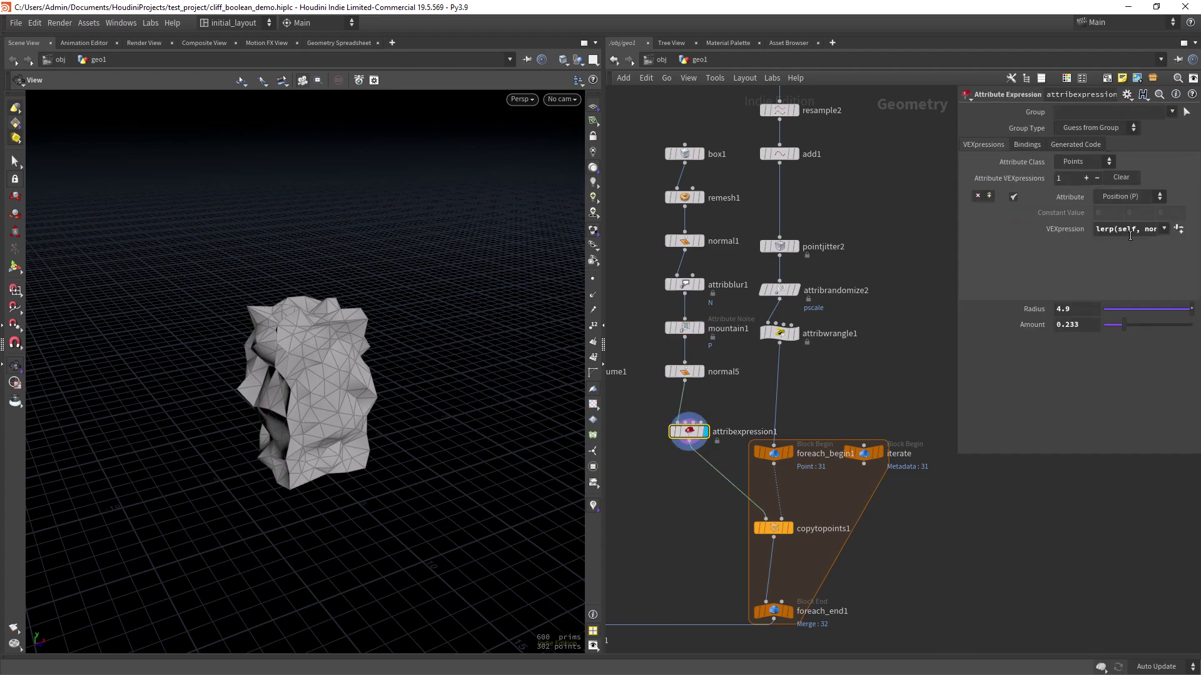
pyautogui.click(1163, 229)
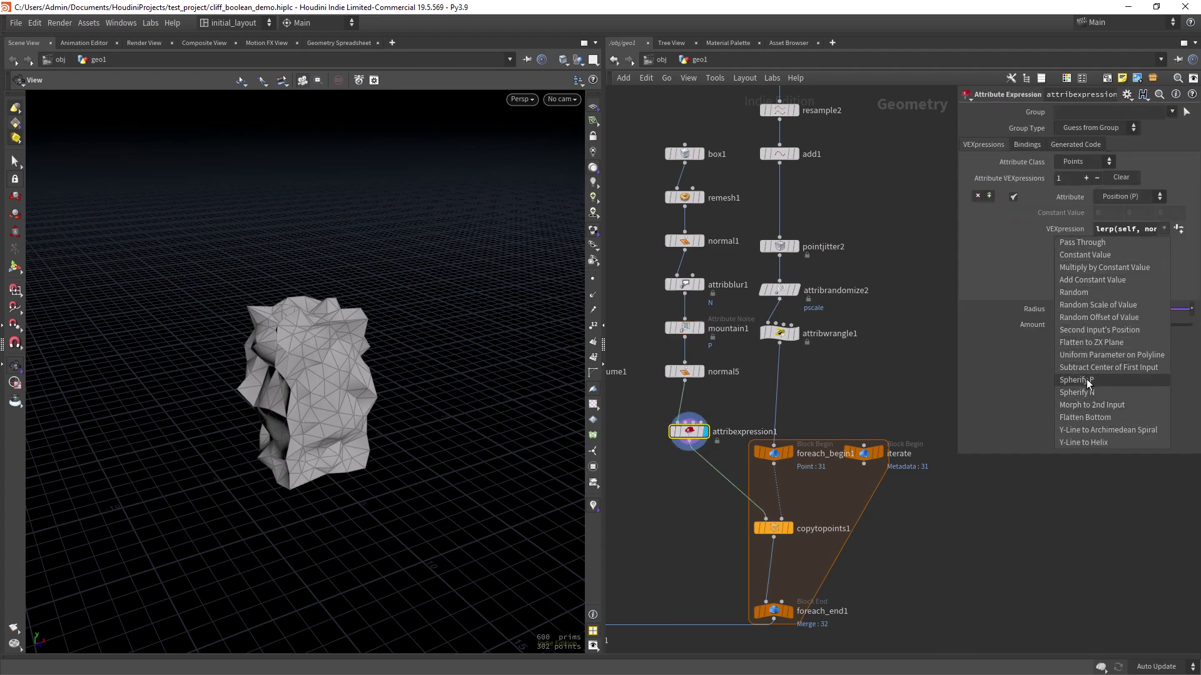
pyautogui.click(953, 359)
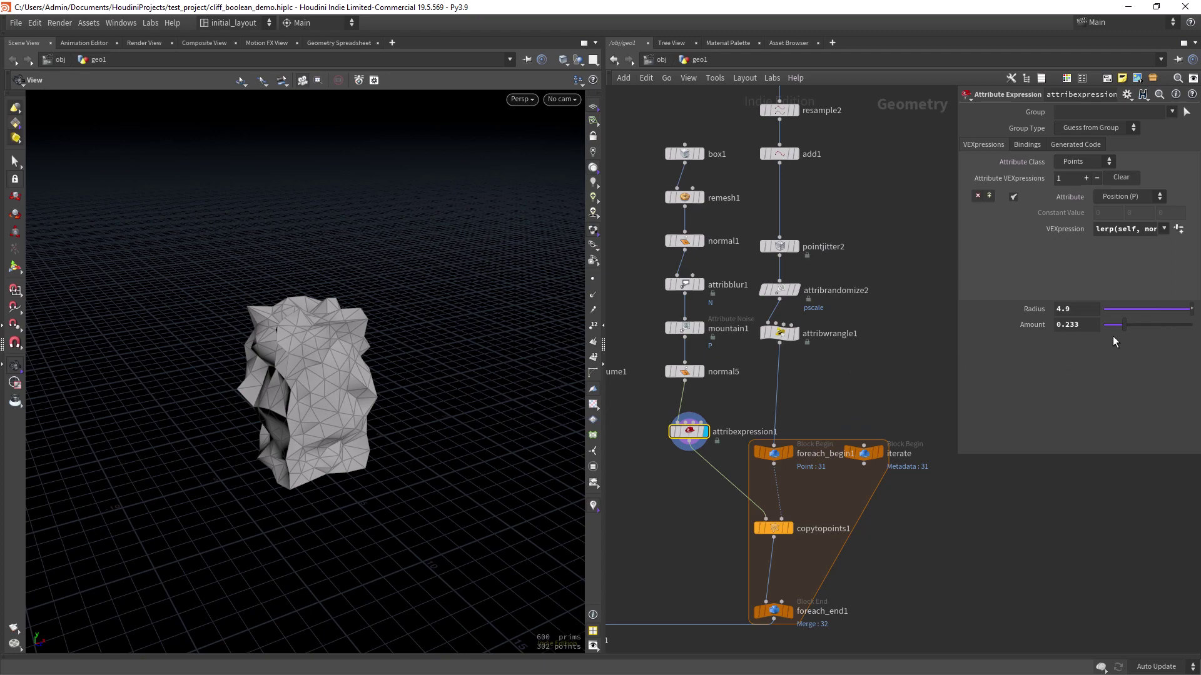
pyautogui.hotkey('ctrl', 'z')
pyautogui.moveTo(350, 387); pyautogui.dragTo(412, 397)
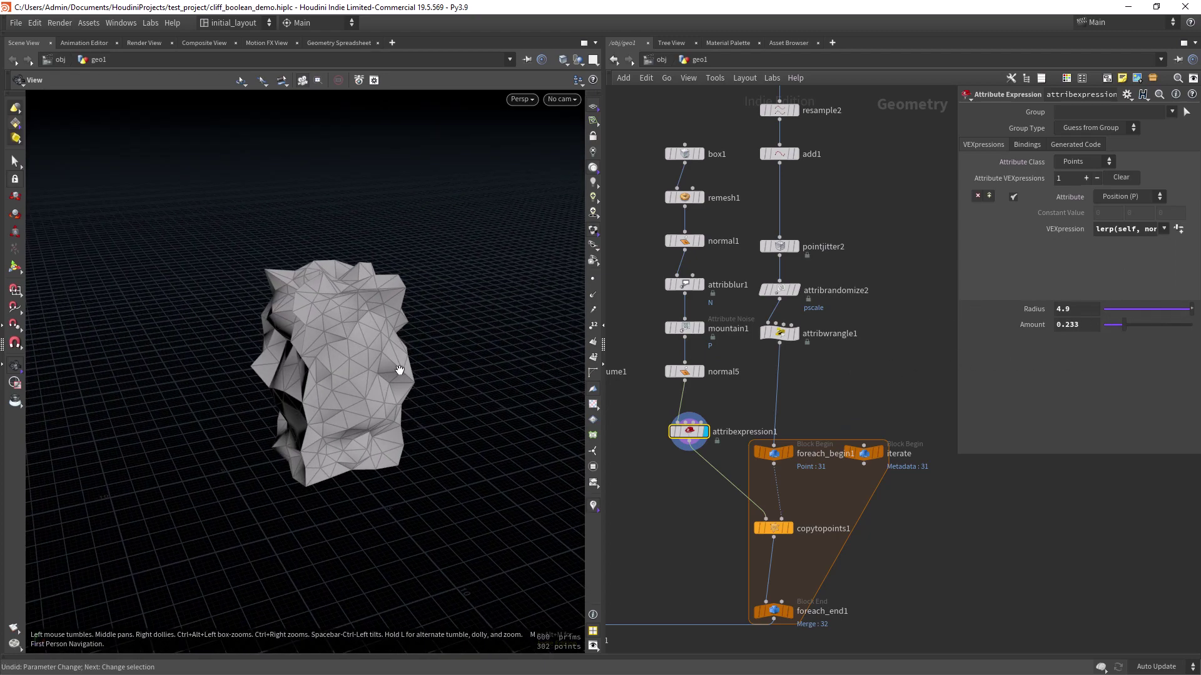
pyautogui.press('f')
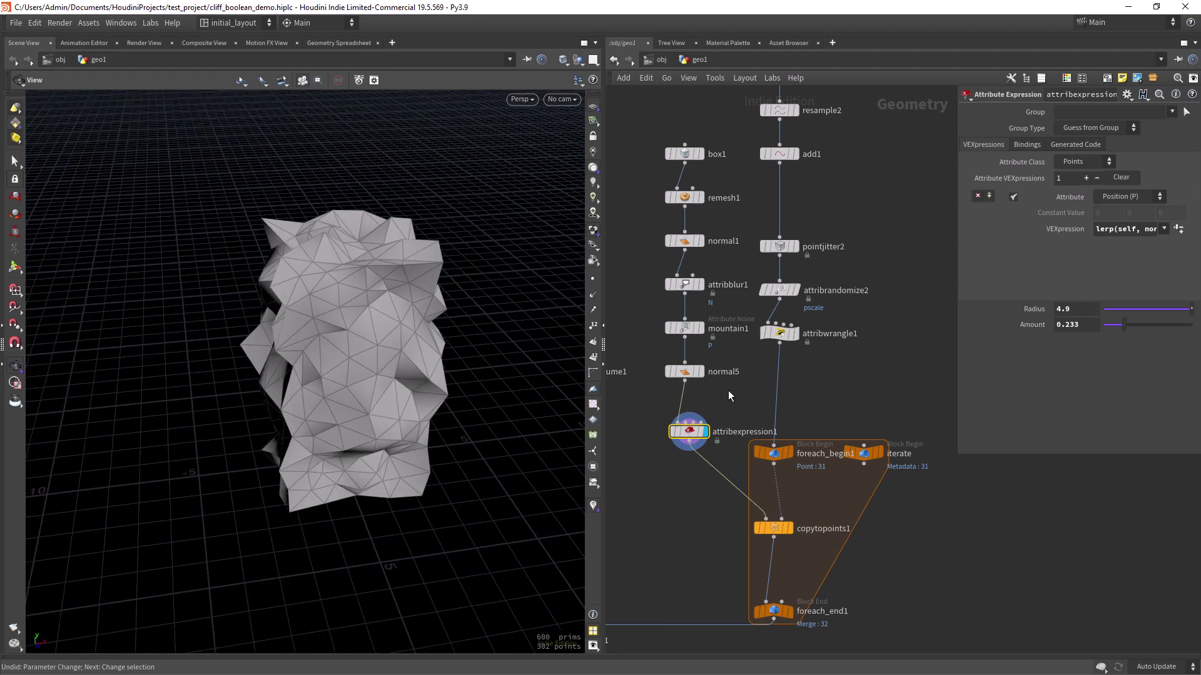
pyautogui.scroll(-4, 701, 476)
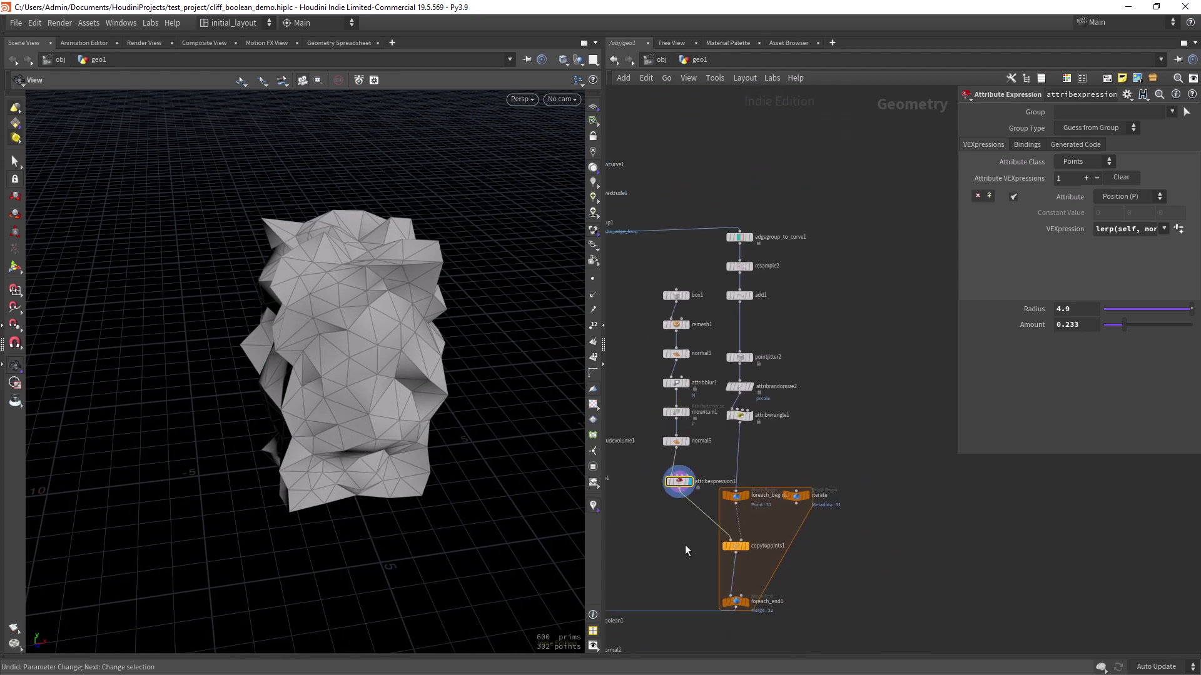
# Display edgegroup_to_curve1's curve and inspect its settings.
pyautogui.click(750, 233)
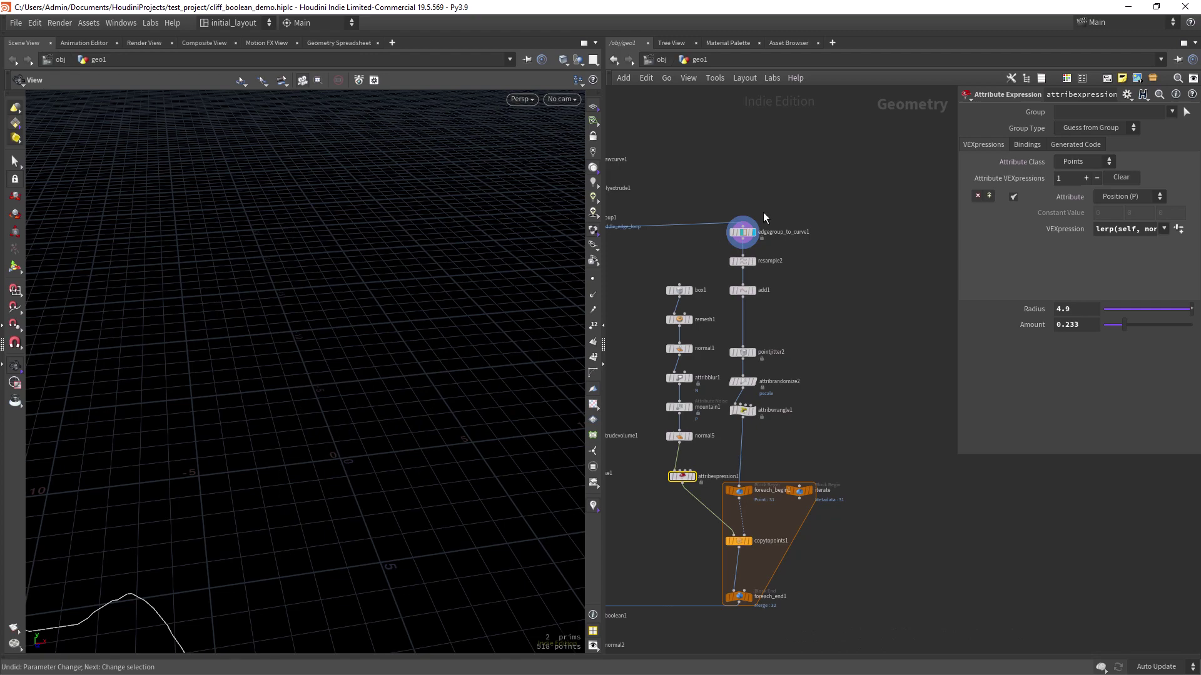
pyautogui.moveTo(433, 475)
pyautogui.mouseDown()
pyautogui.moveTo(416, 485)
pyautogui.moveTo(469, 421)
pyautogui.moveTo(384, 450)
pyautogui.moveTo(478, 394)
pyautogui.mouseUp()
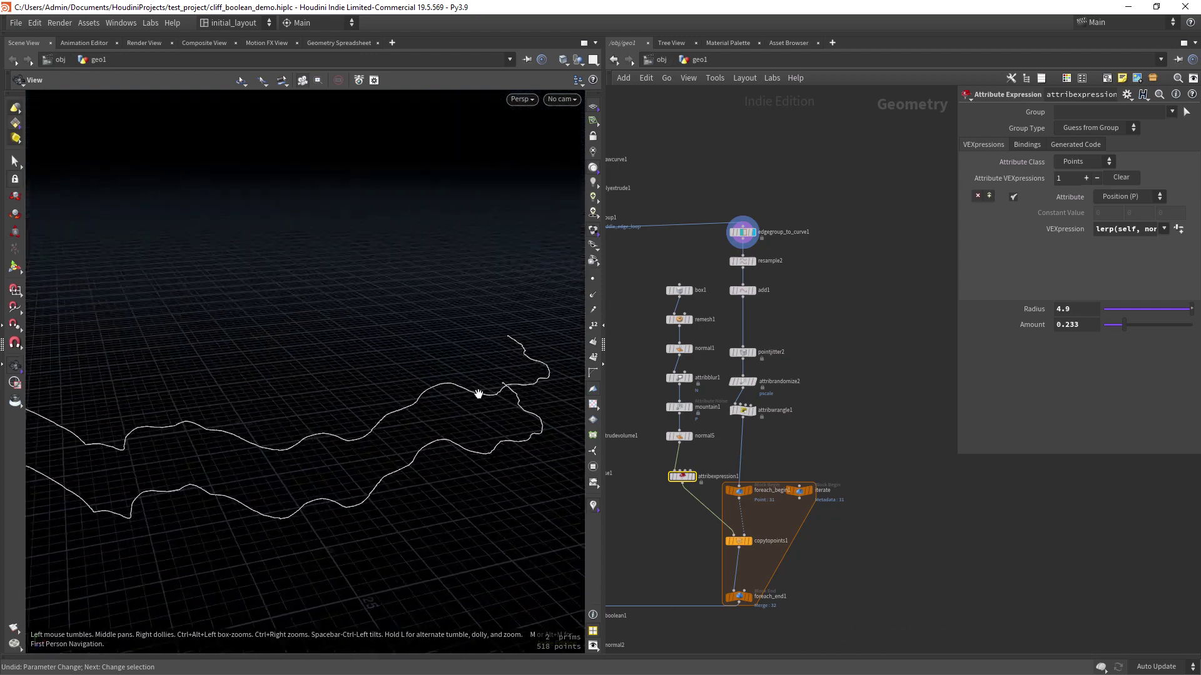
pyautogui.click(744, 233)
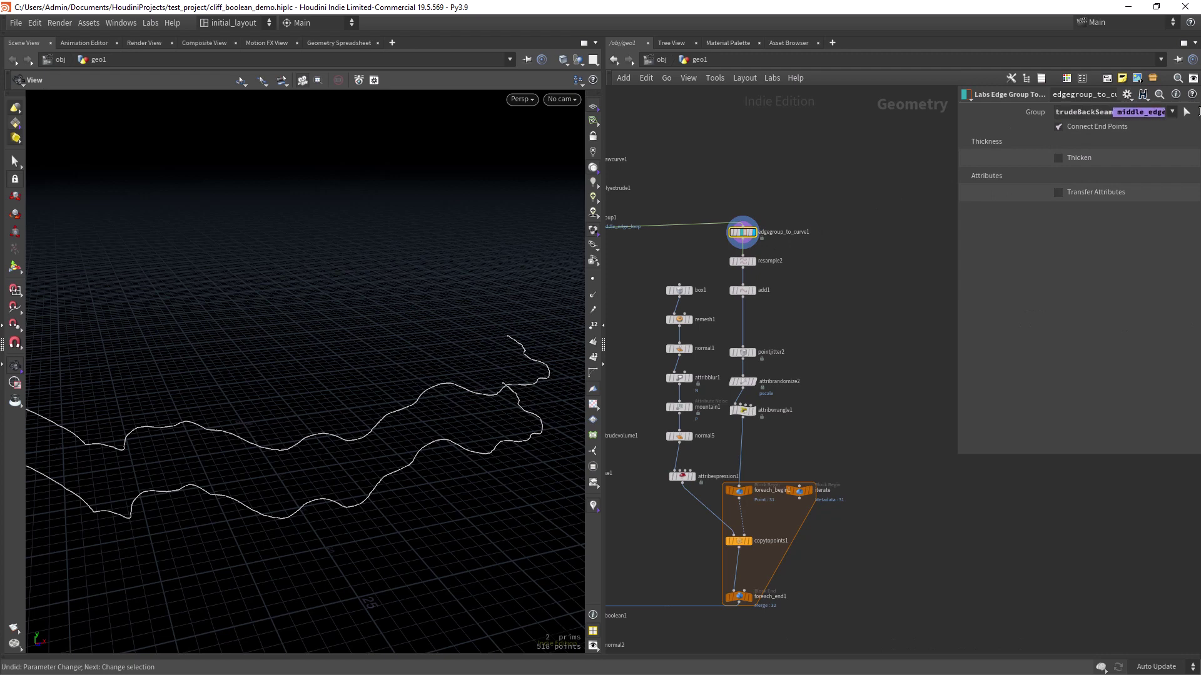
pyautogui.moveTo(481, 378); pyautogui.dragTo(435, 429)
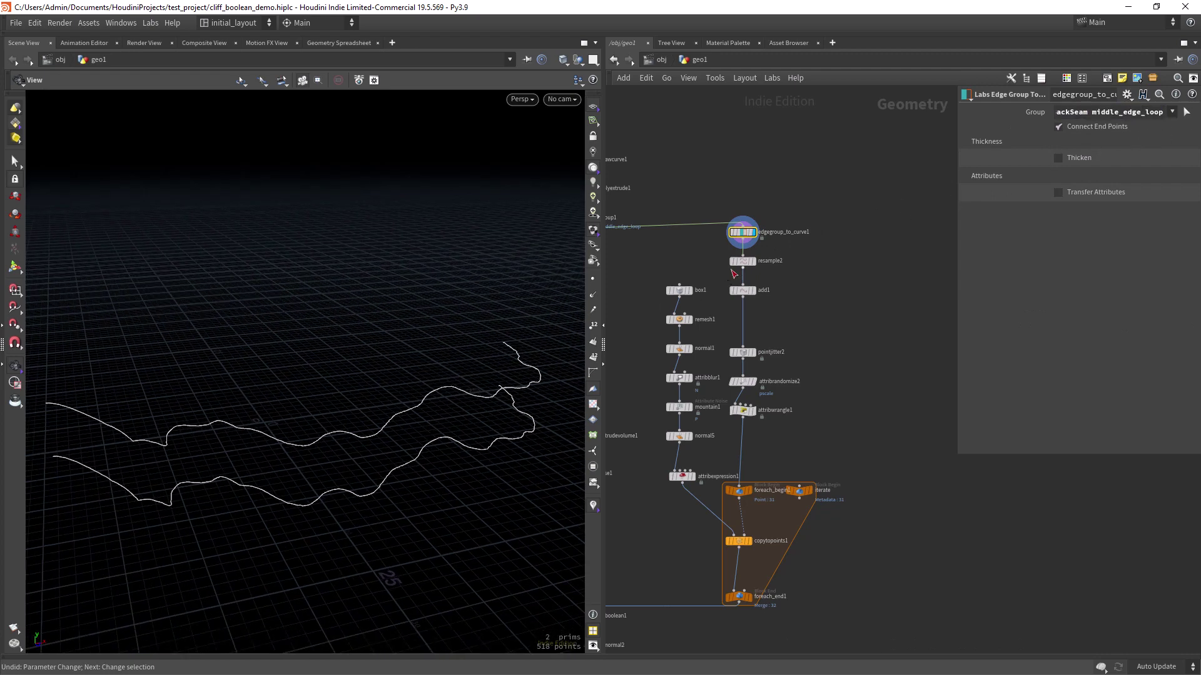
# Display the 32-point resample2 curve, then only its points via add1.
pyautogui.click(756, 251)
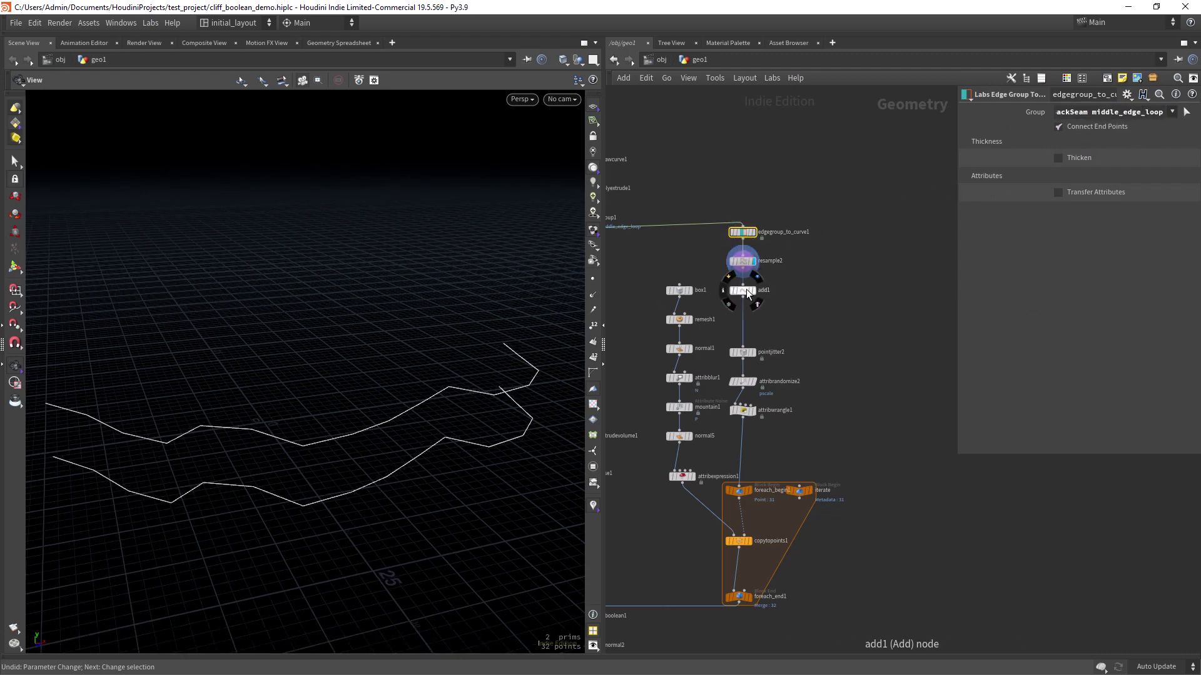
pyautogui.click(758, 280)
pyautogui.scroll(-2, 769, 324)
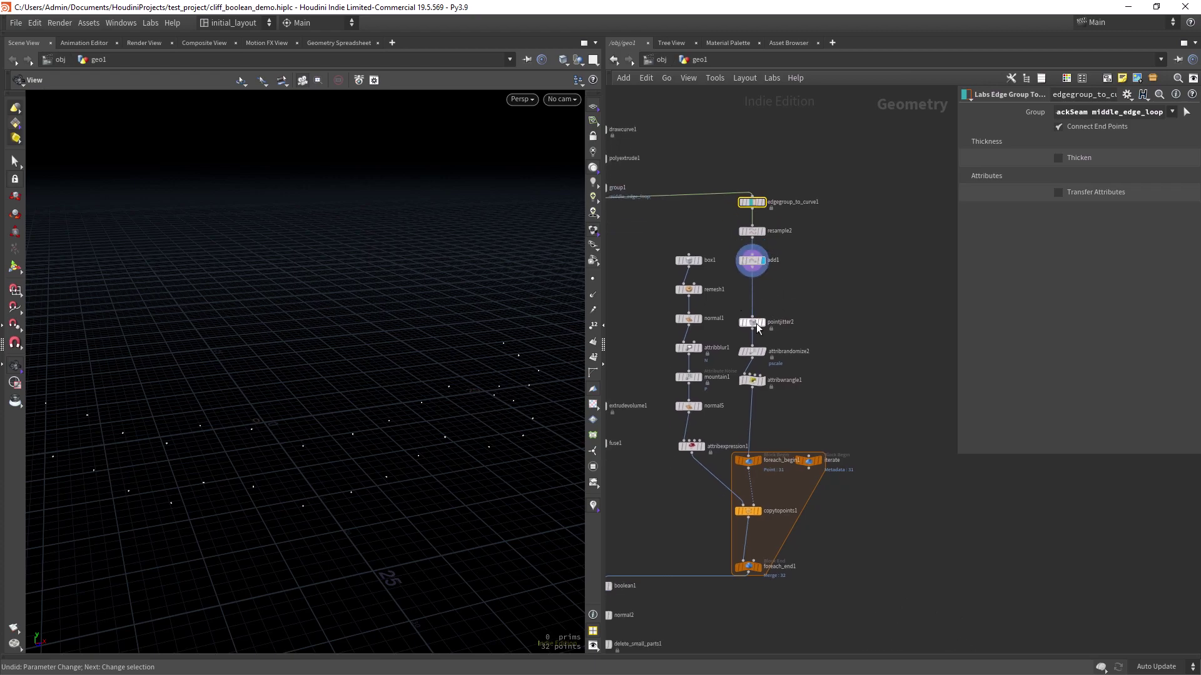
pyautogui.moveTo(372, 423); pyautogui.dragTo(475, 443)
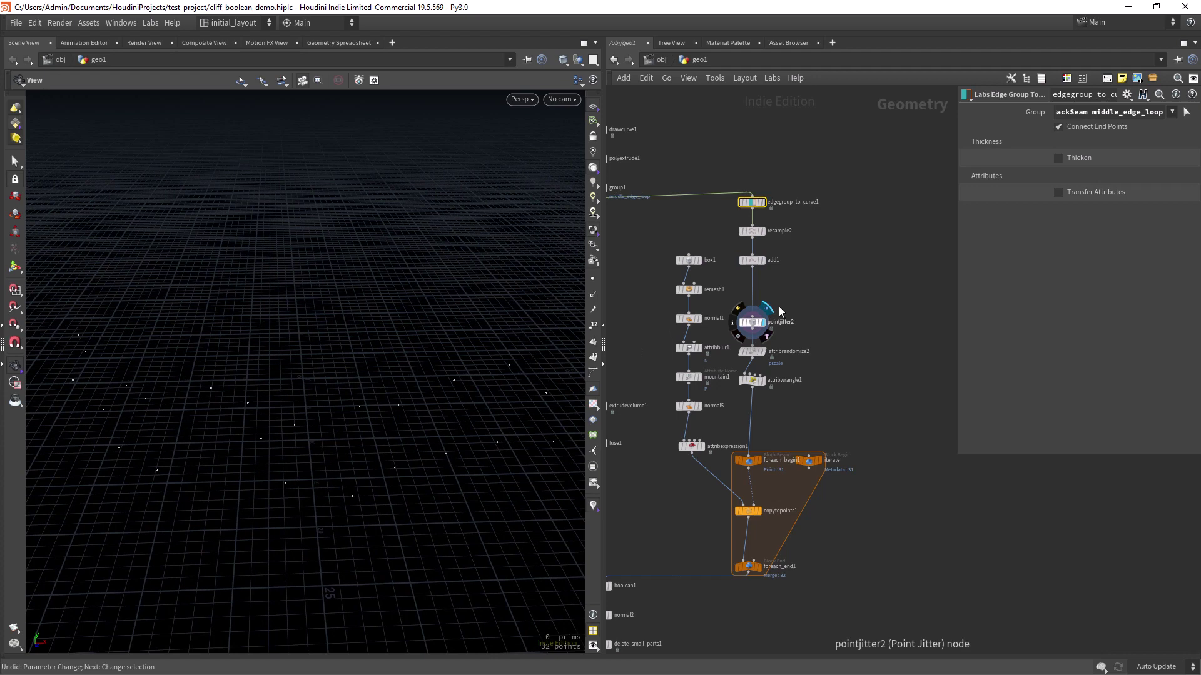
# Inspect attribrandomize2's pscale settings and attribwrangle1's orientation code.
pyautogui.click(756, 354)
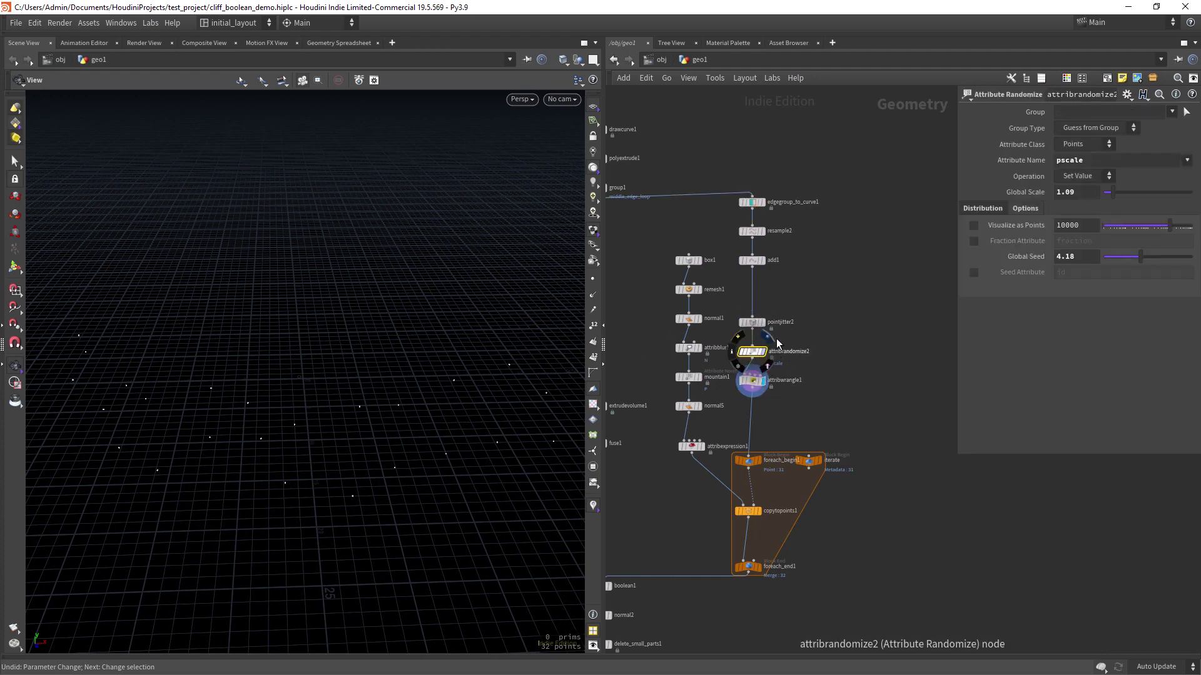
pyautogui.click(754, 383)
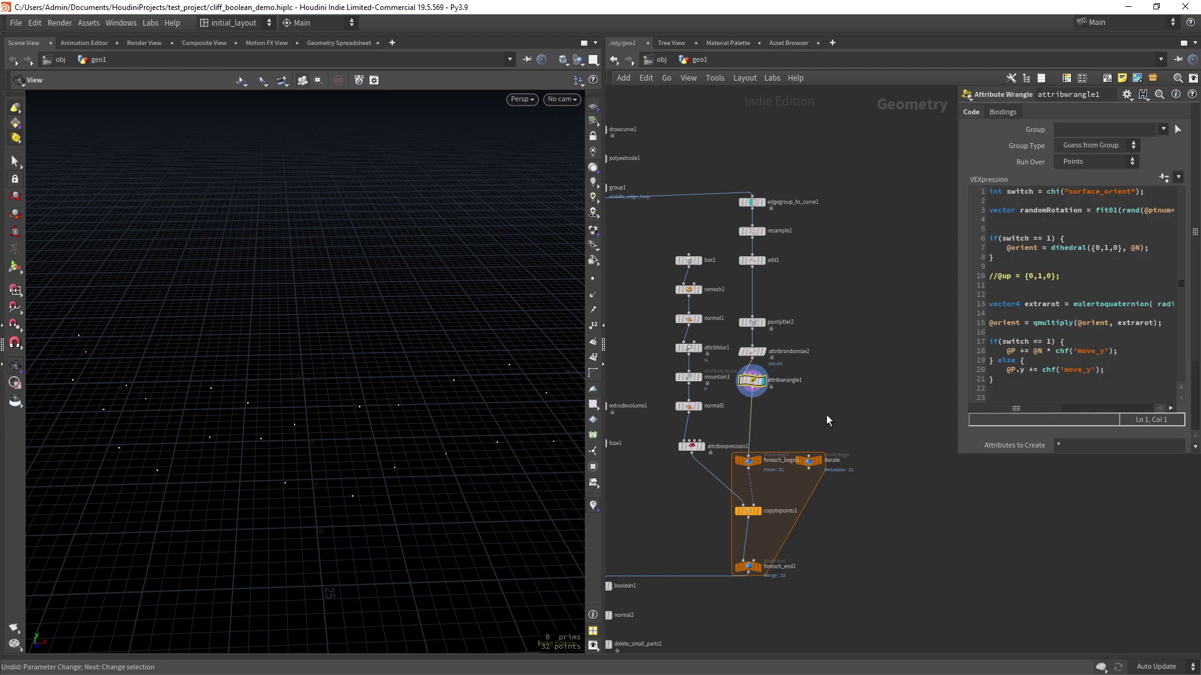
pyautogui.scroll(2, 820, 400)
pyautogui.scroll(2, 810, 375)
pyautogui.scroll(1, 801, 358)
pyautogui.scroll(1, 781, 431)
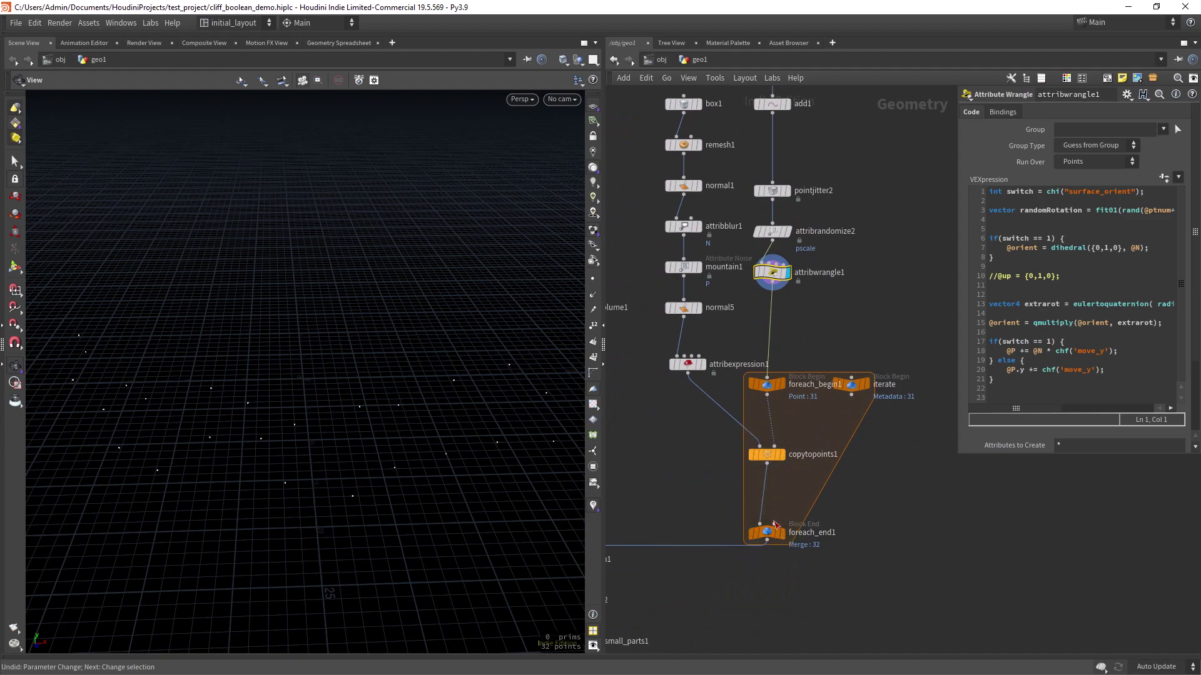
# Display foreach_end1's rock wall and read mountain1's Amplitude and Offset expressions.
pyautogui.click(780, 524)
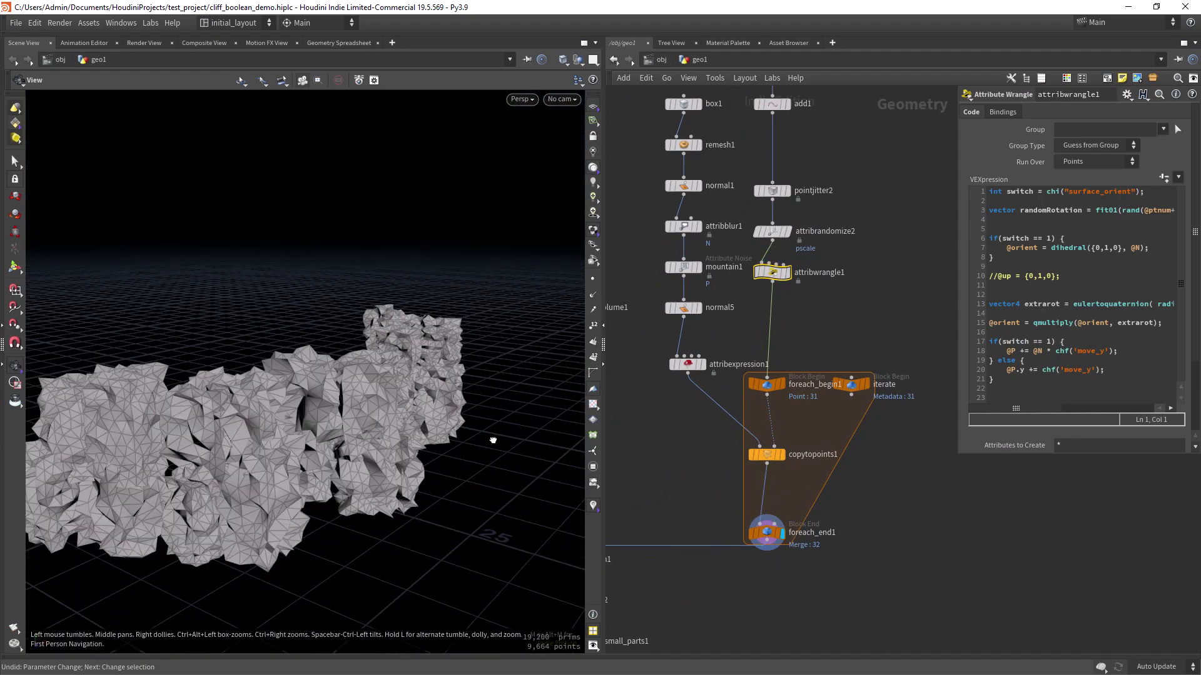
pyautogui.moveTo(490, 437)
pyautogui.mouseDown()
pyautogui.moveTo(615, 445)
pyautogui.moveTo(700, 423)
pyautogui.mouseUp()
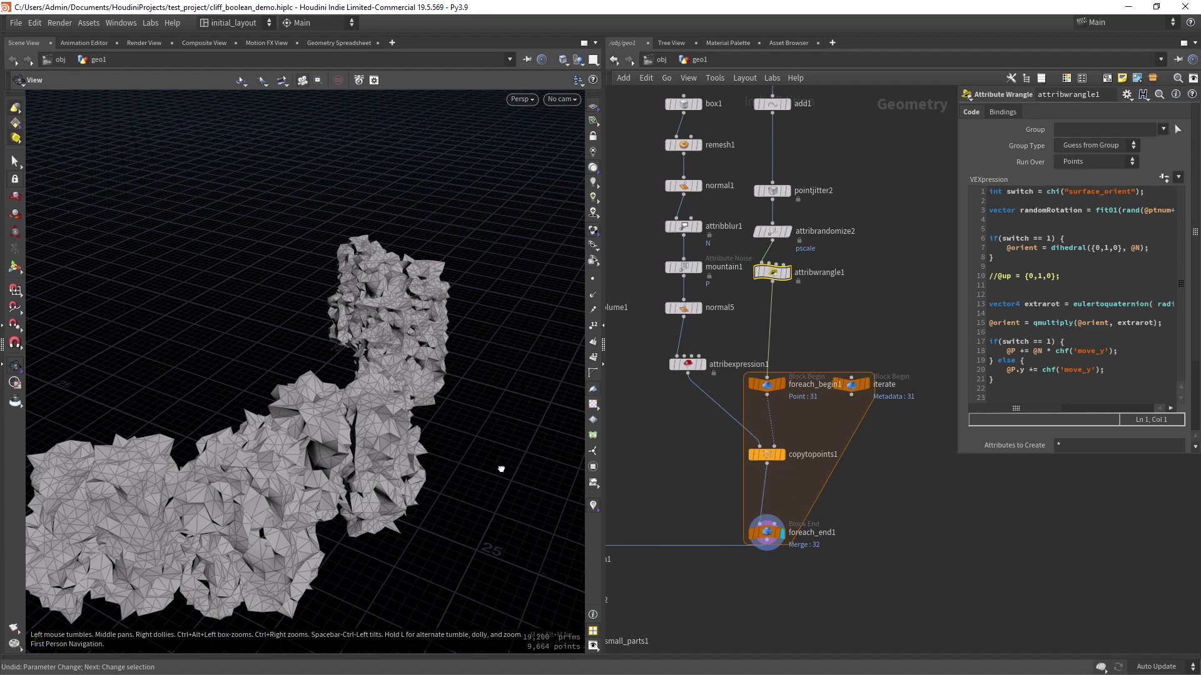
pyautogui.moveTo(700, 418); pyautogui.dragTo(711, 381, button='middle')
pyautogui.click(700, 315)
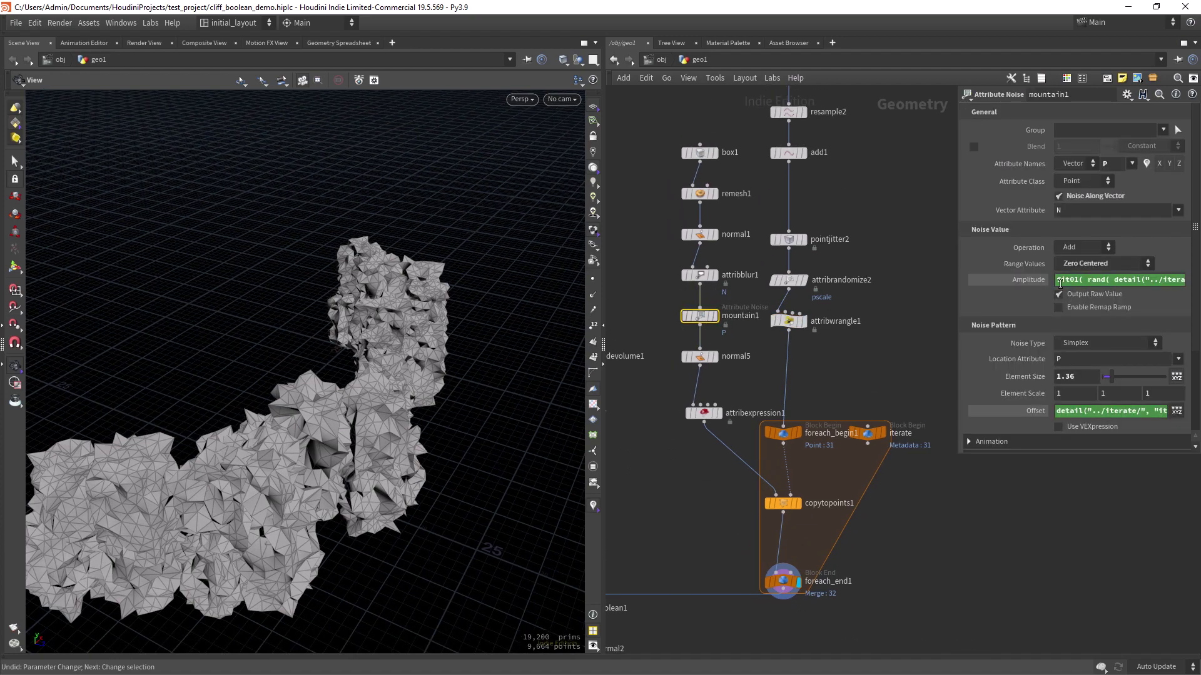
pyautogui.moveTo(957, 261); pyautogui.dragTo(695, 294)
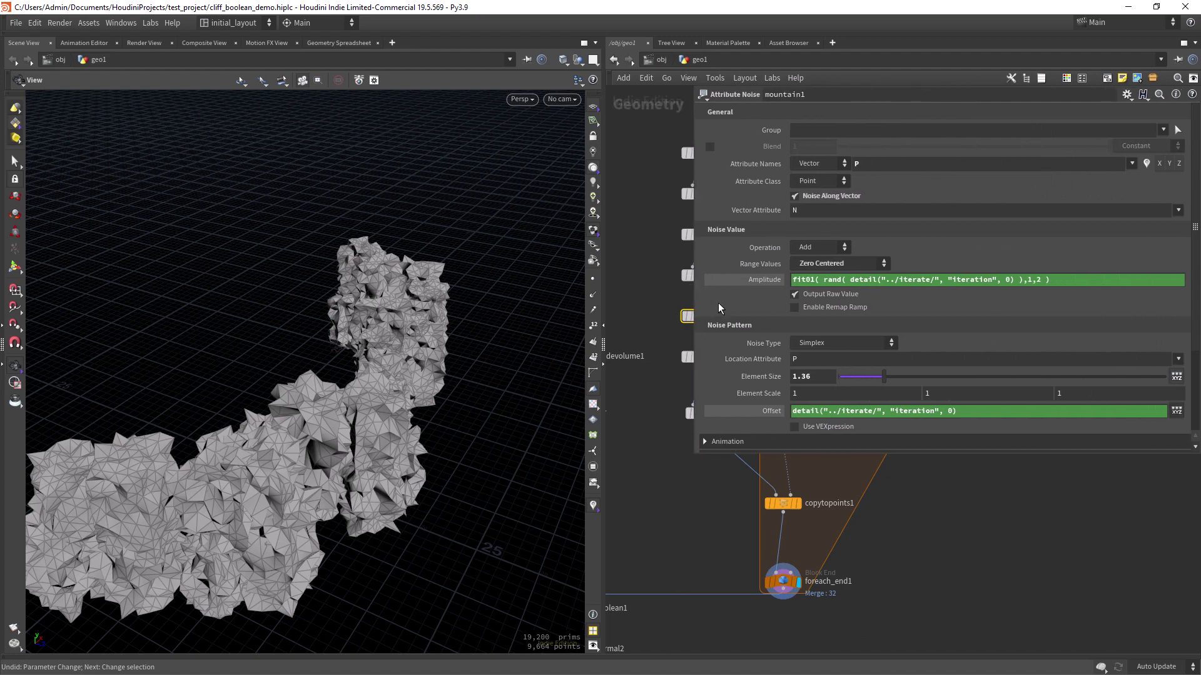
pyautogui.middleClick(773, 415)
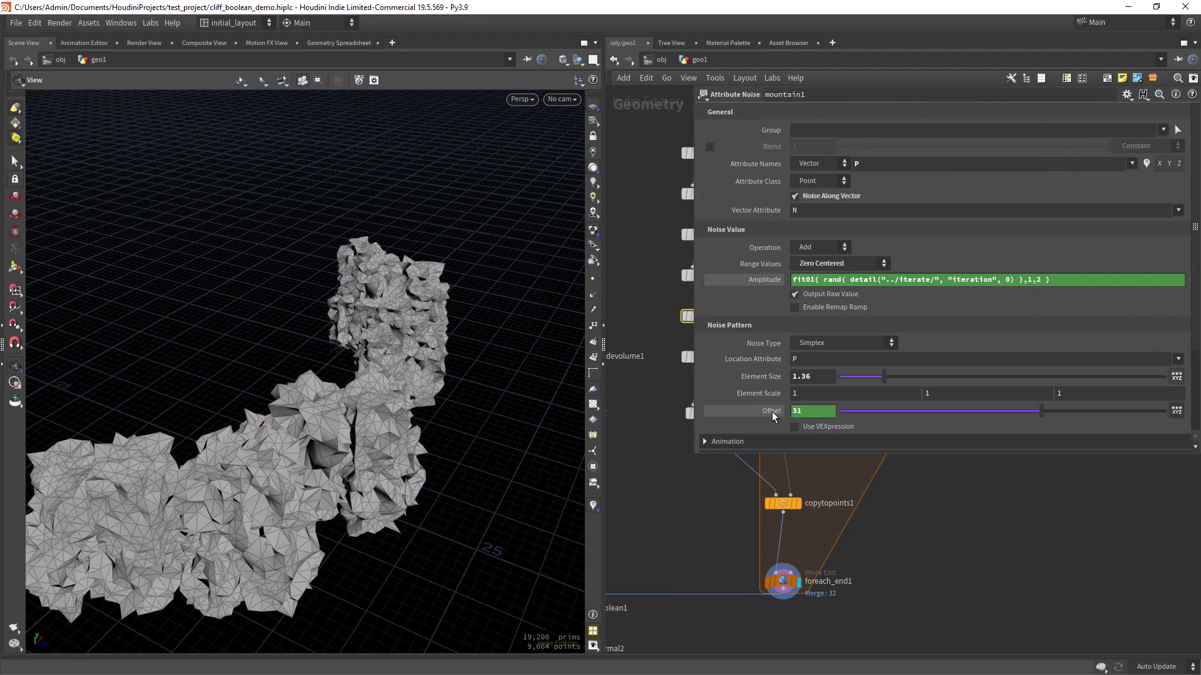
pyautogui.moveTo(693, 307); pyautogui.dragTo(875, 338)
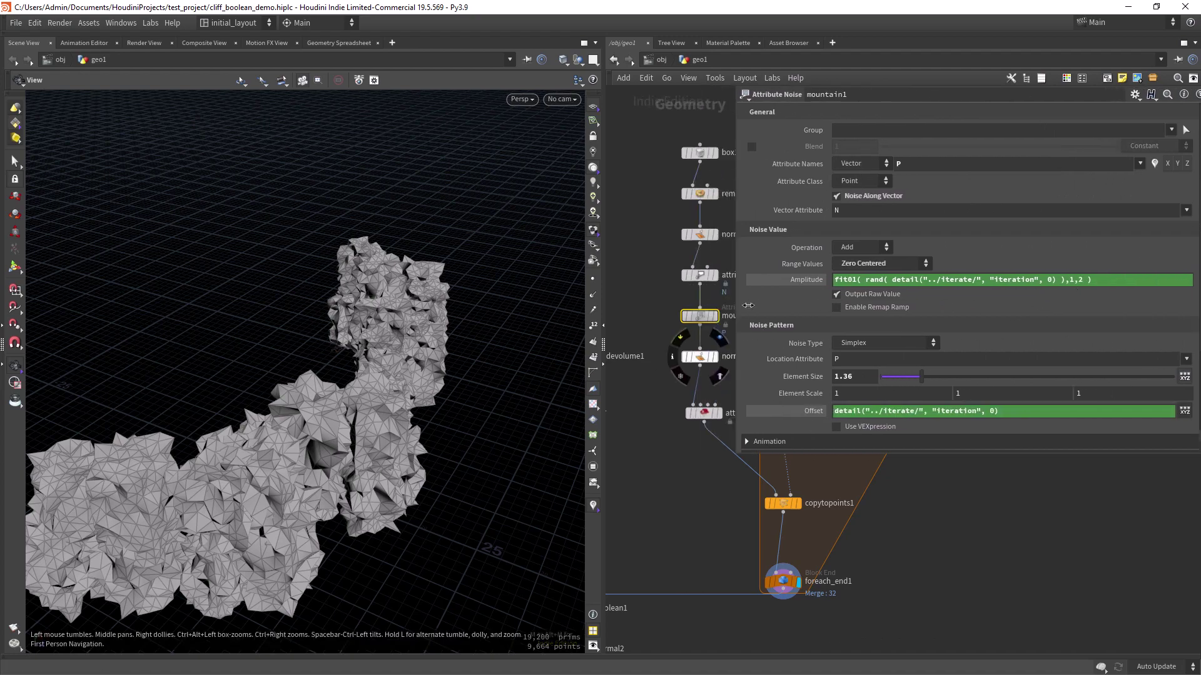
# Orbit low and around the 32-rock wall to view it from several angles.
pyautogui.moveTo(450, 469); pyautogui.dragTo(464, 429)
pyautogui.scroll(5, 464, 429)
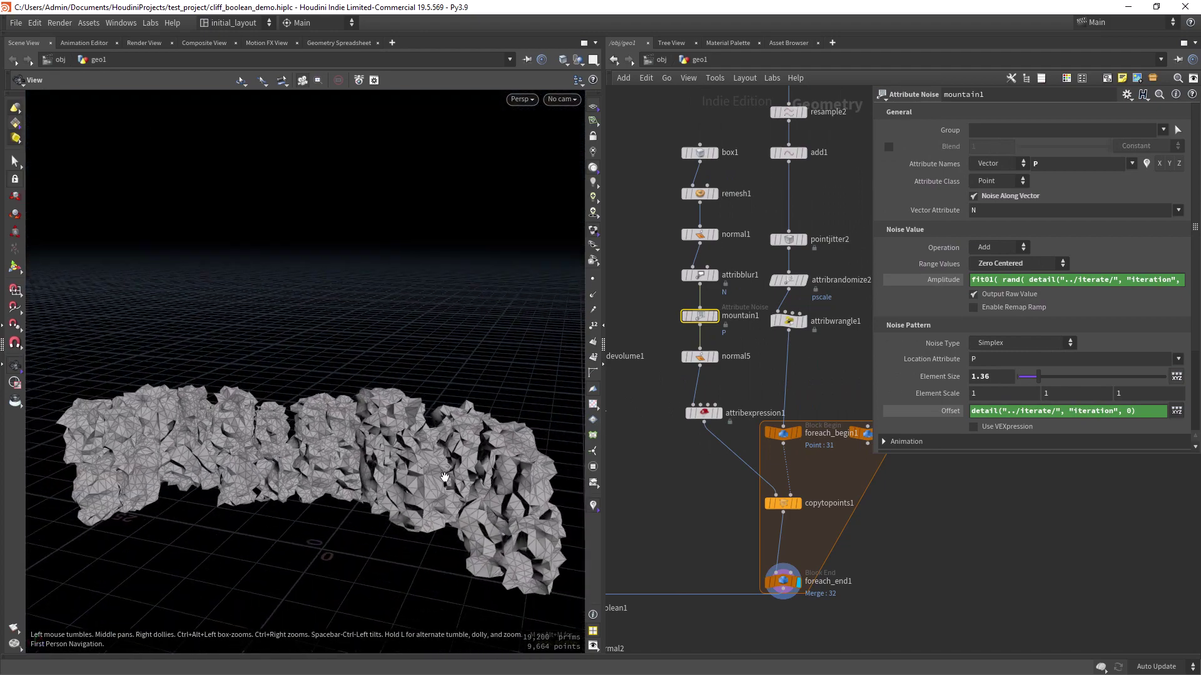
pyautogui.moveTo(445, 477); pyautogui.dragTo(475, 406)
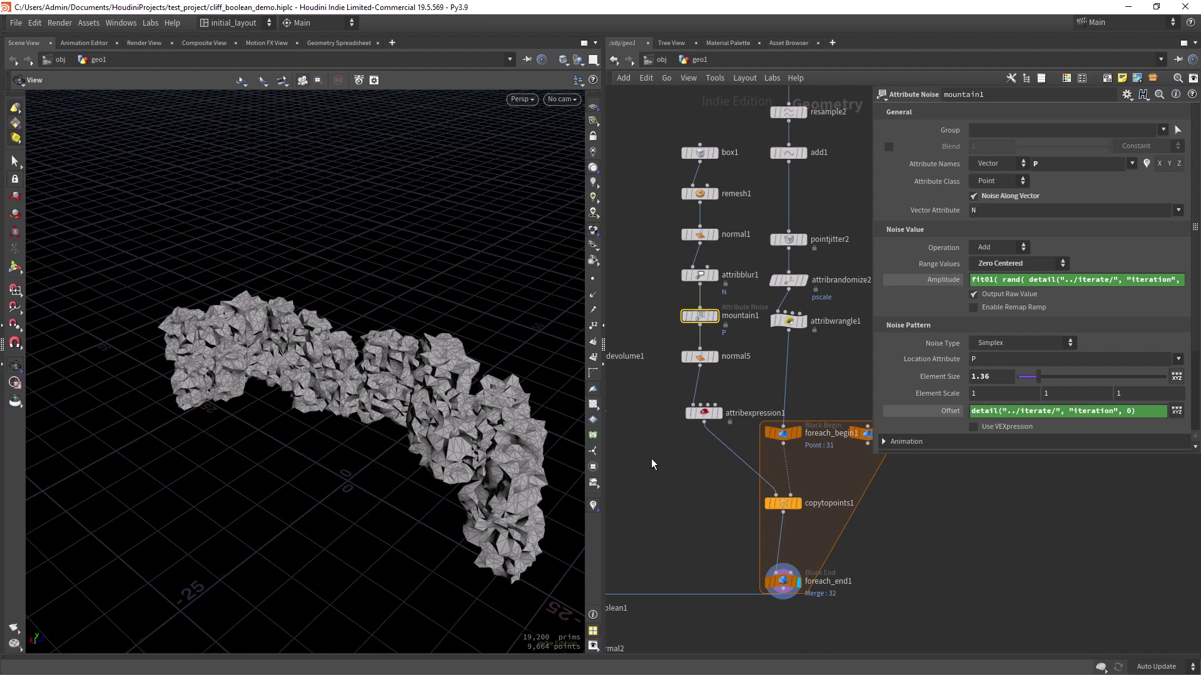
pyautogui.scroll(-3, 711, 422)
pyautogui.scroll(3, 723, 383)
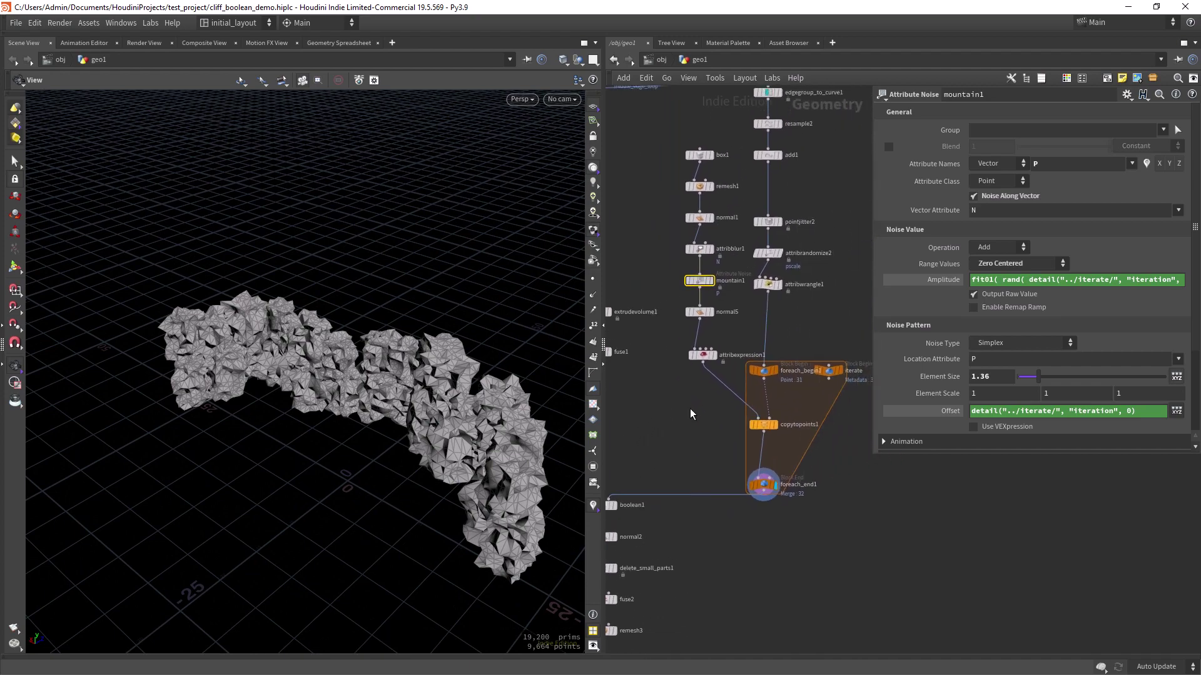
pyautogui.moveTo(563, 411); pyautogui.dragTo(475, 406)
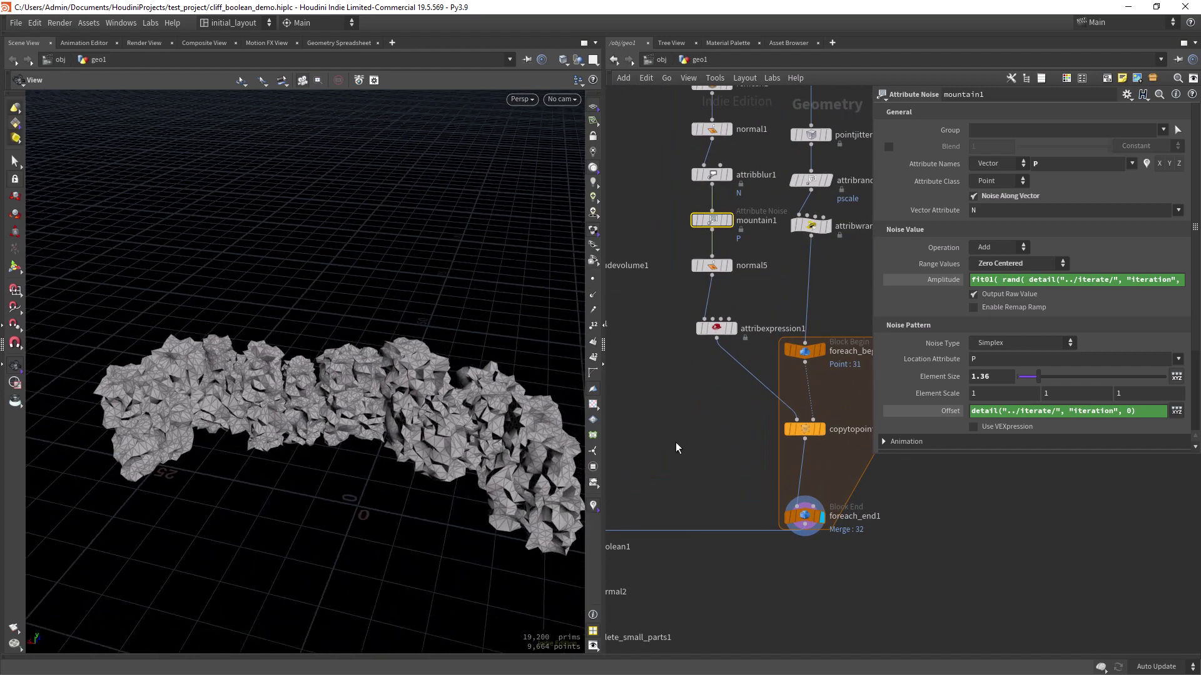
pyautogui.moveTo(610, 509); pyautogui.dragTo(677, 409, button='middle')
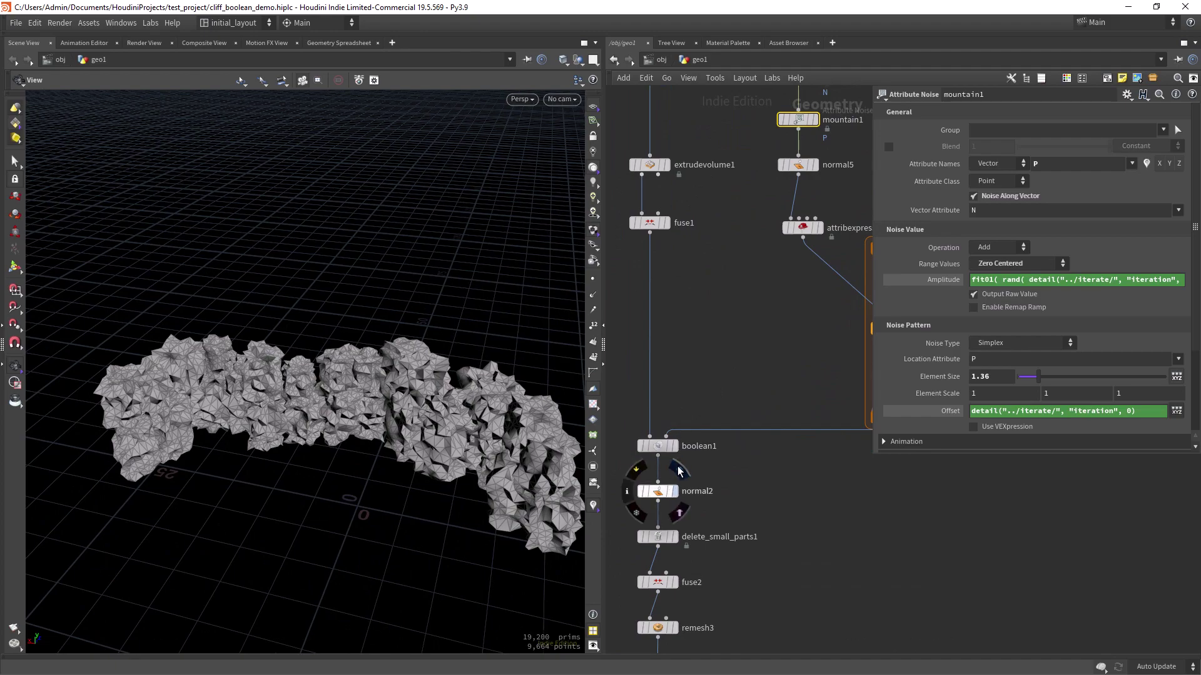
# Display normal2, delete_small_parts1, then remesh3, orbiting to inspect the carved slab.
pyautogui.moveTo(453, 433)
pyautogui.mouseDown()
pyautogui.moveTo(360, 431)
pyautogui.moveTo(430, 387)
pyautogui.moveTo(440, 411)
pyautogui.mouseUp()
pyautogui.moveTo(699, 524); pyautogui.dragTo(717, 455, button='middle')
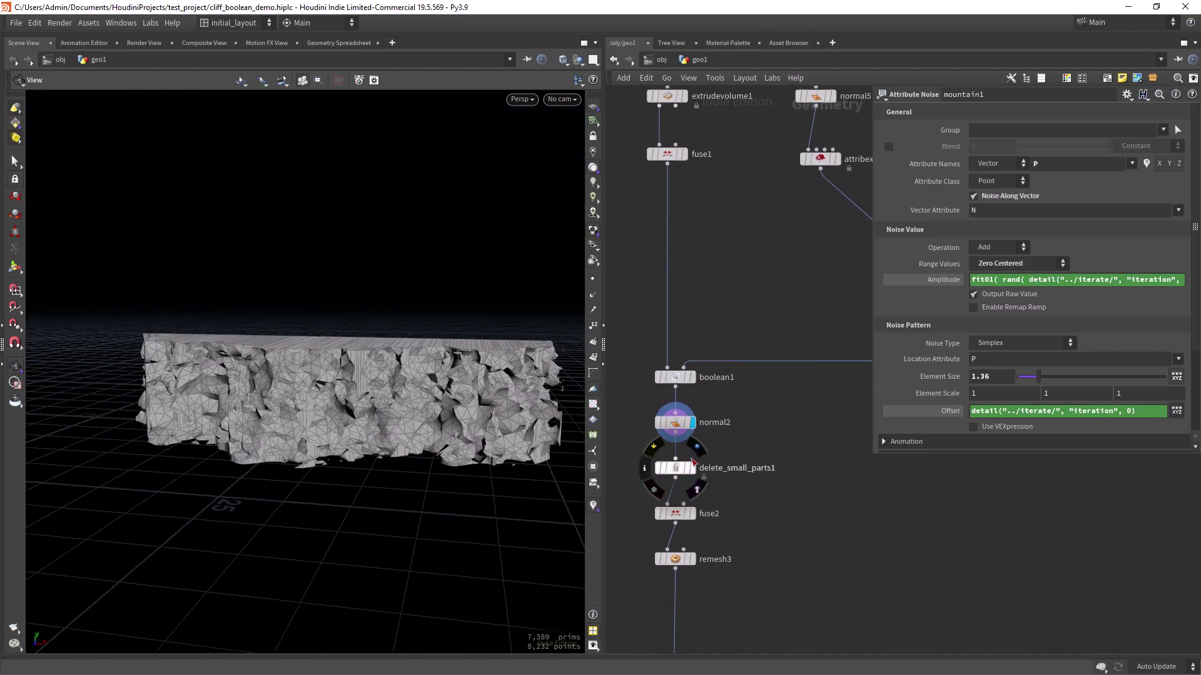
pyautogui.click(693, 466)
pyautogui.moveTo(432, 438); pyautogui.dragTo(455, 467)
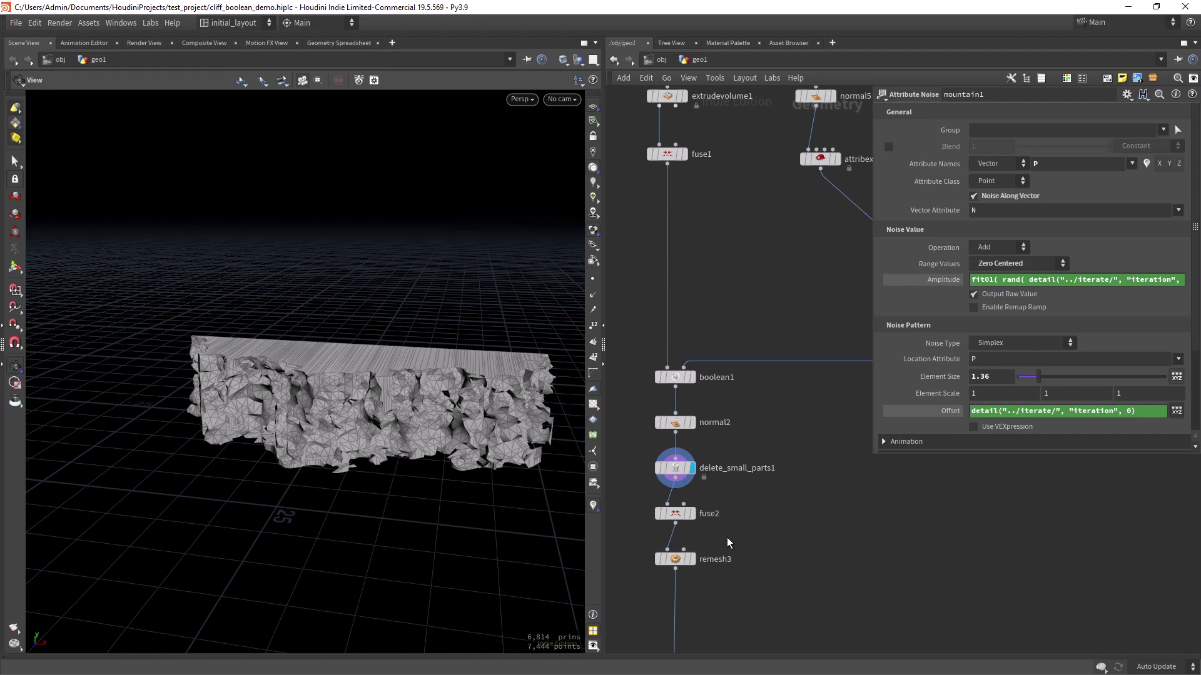
pyautogui.moveTo(726, 538); pyautogui.dragTo(696, 500, button='middle')
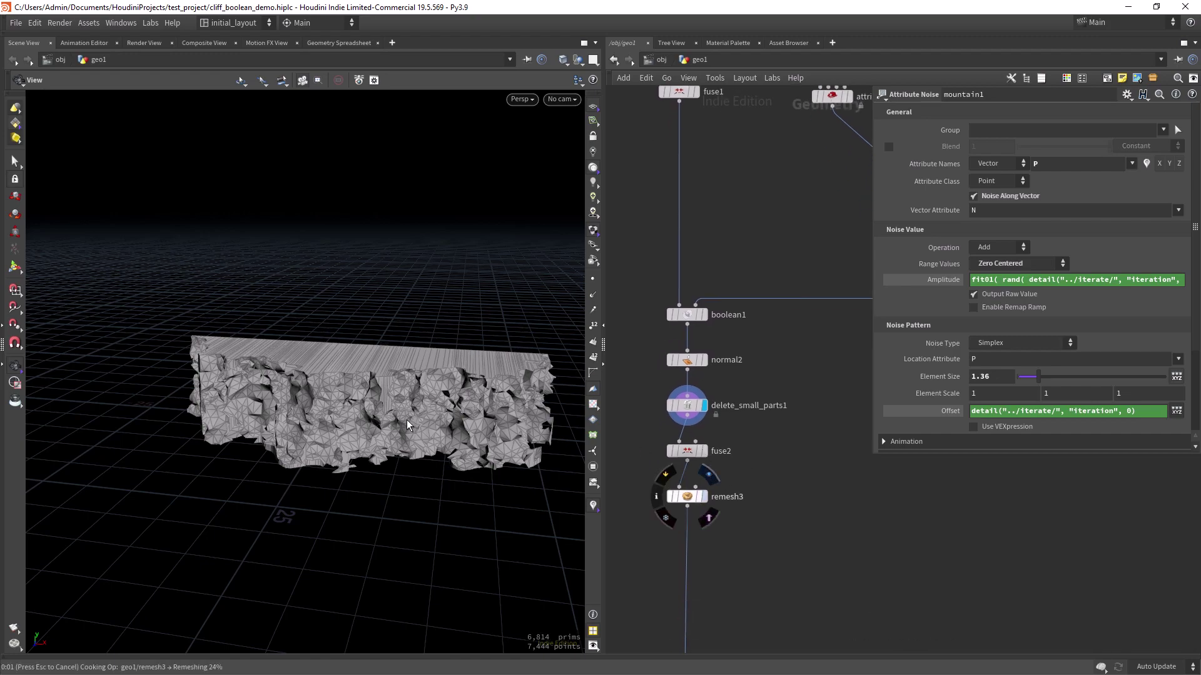
pyautogui.moveTo(426, 405)
pyautogui.mouseDown()
pyautogui.moveTo(402, 409)
pyautogui.moveTo(475, 413)
pyautogui.mouseUp()
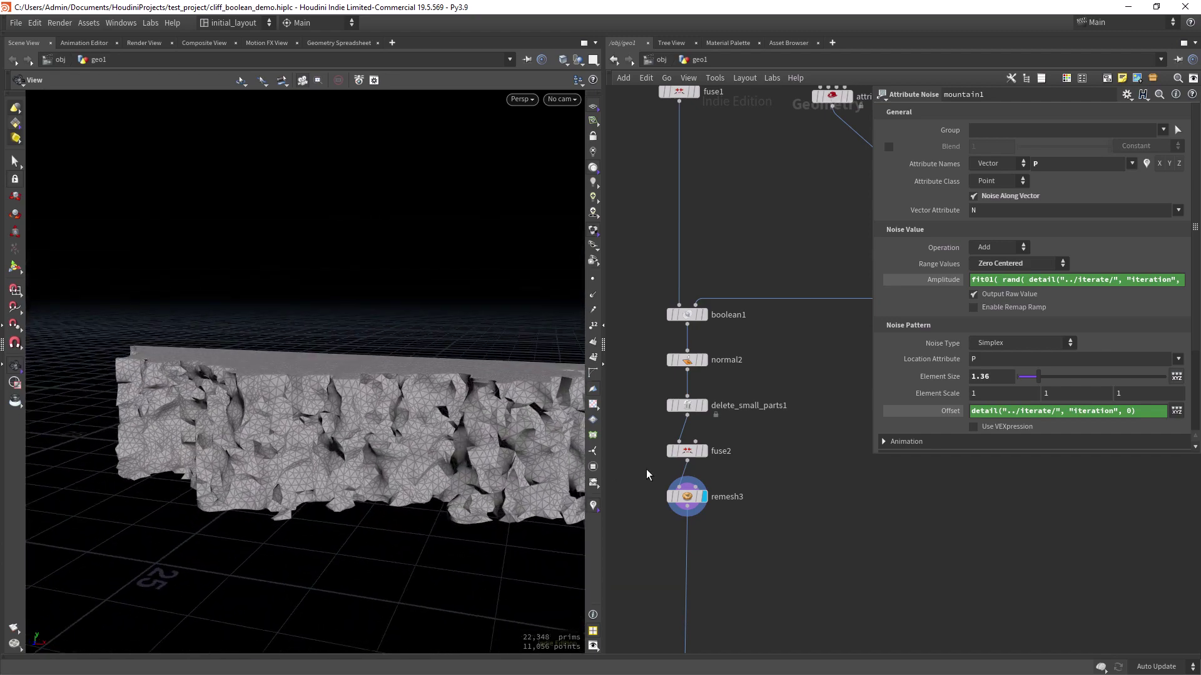
pyautogui.moveTo(752, 568)
pyautogui.mouseDown(button='middle')
pyautogui.moveTo(767, 407)
pyautogui.moveTo(734, 379)
pyautogui.moveTo(750, 359)
pyautogui.mouseUp(button='middle')
pyautogui.scroll(2, 733, 379)
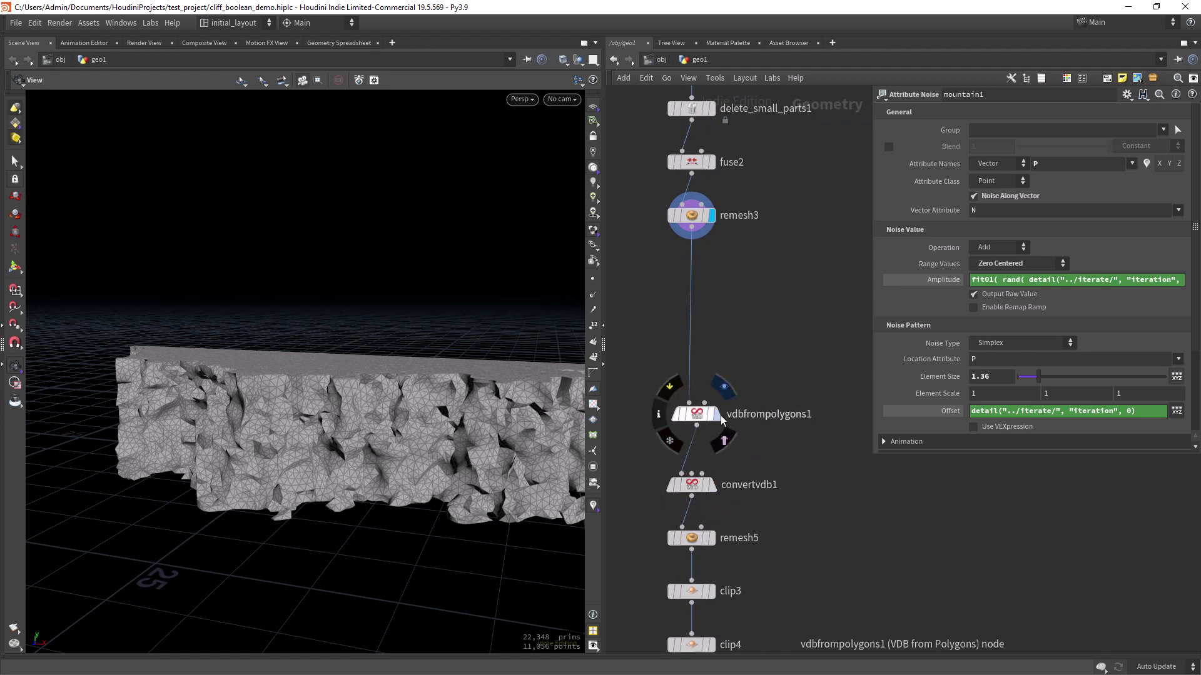
# Inspect the VDB-from-polygons settings and display the smoothed VDB cliff in plain shading.
pyautogui.scroll(1, 676, 419)
pyautogui.click(694, 426)
pyautogui.click(694, 512)
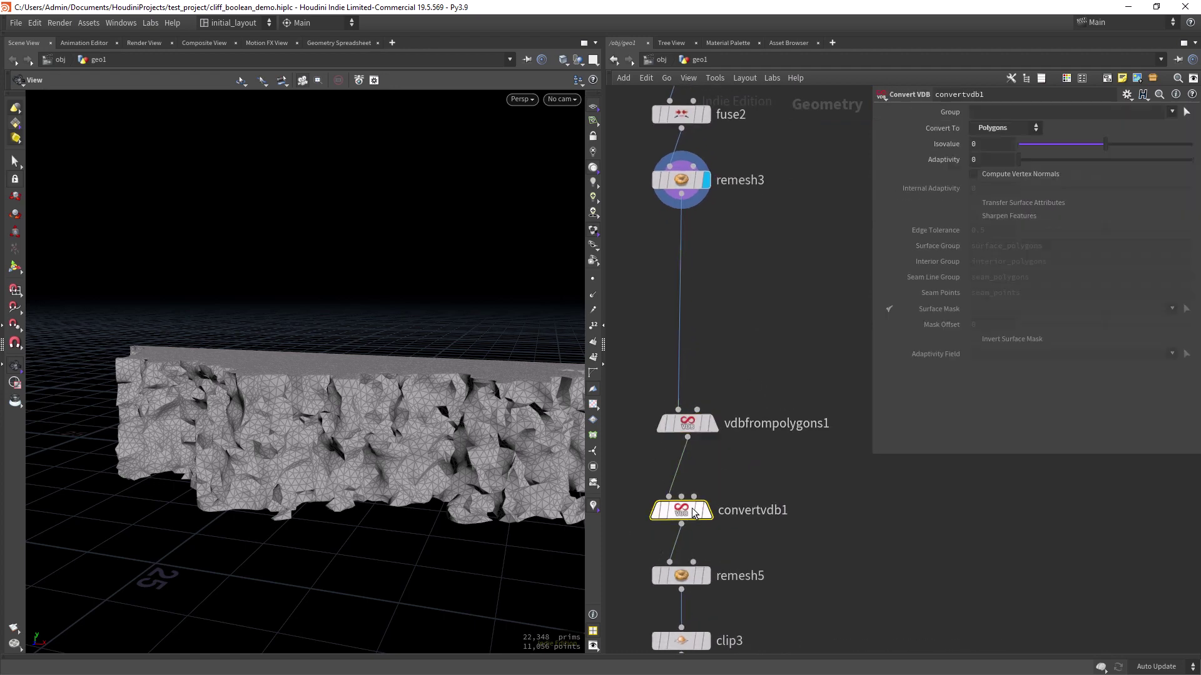
pyautogui.click(715, 478)
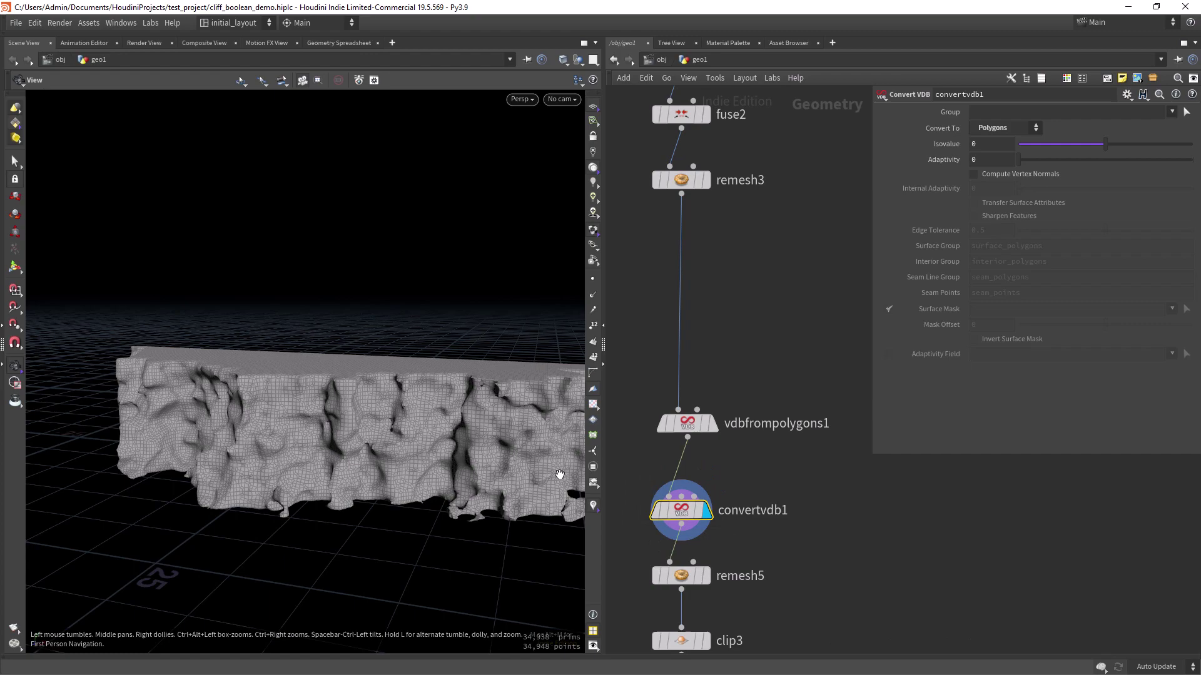
pyautogui.moveTo(563, 488); pyautogui.dragTo(476, 477)
pyautogui.hotkey('shift', 'w')
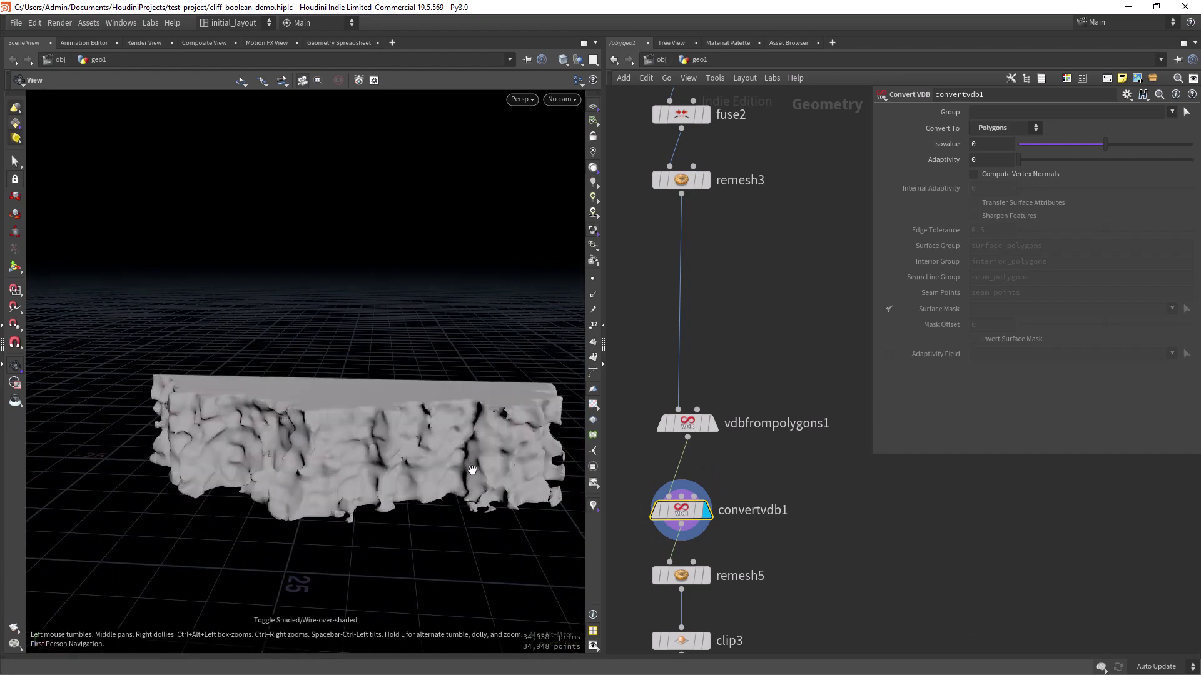
pyautogui.moveTo(441, 440)
pyautogui.mouseDown()
pyautogui.moveTo(437, 467)
pyautogui.moveTo(455, 462)
pyautogui.mouseUp()
# Display the remesh5 result of the cliff.
pyautogui.moveTo(714, 549); pyautogui.dragTo(721, 462, button='middle')
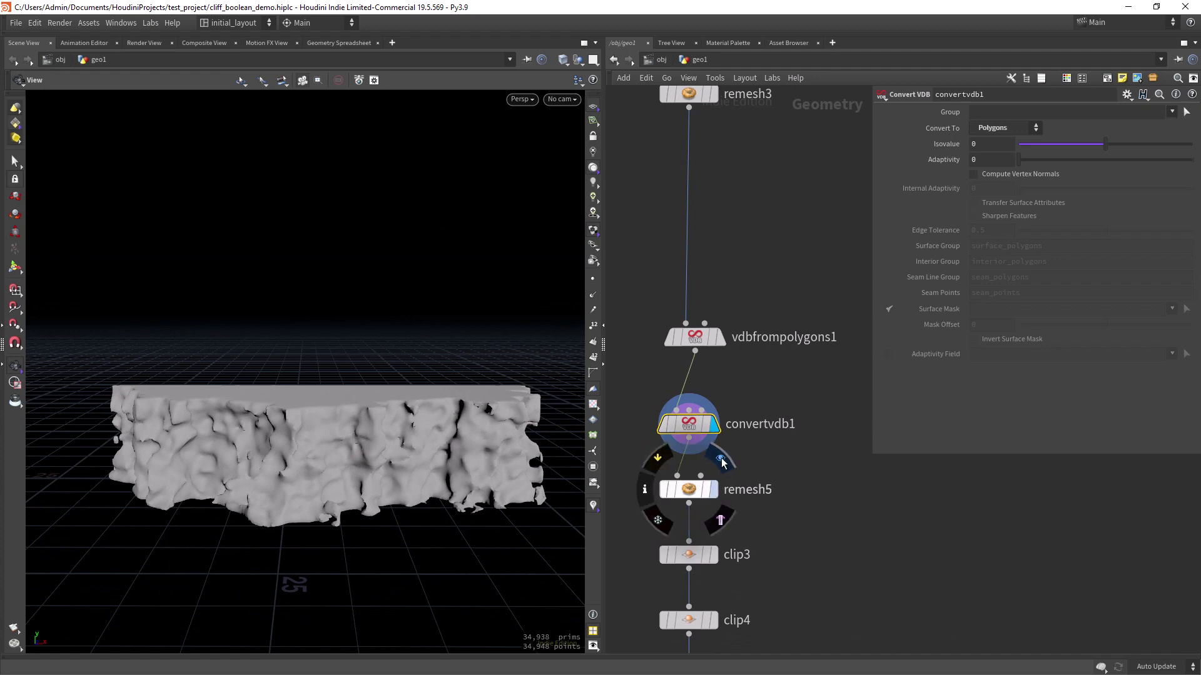
pyautogui.click(713, 489)
pyautogui.scroll(3, 447, 451)
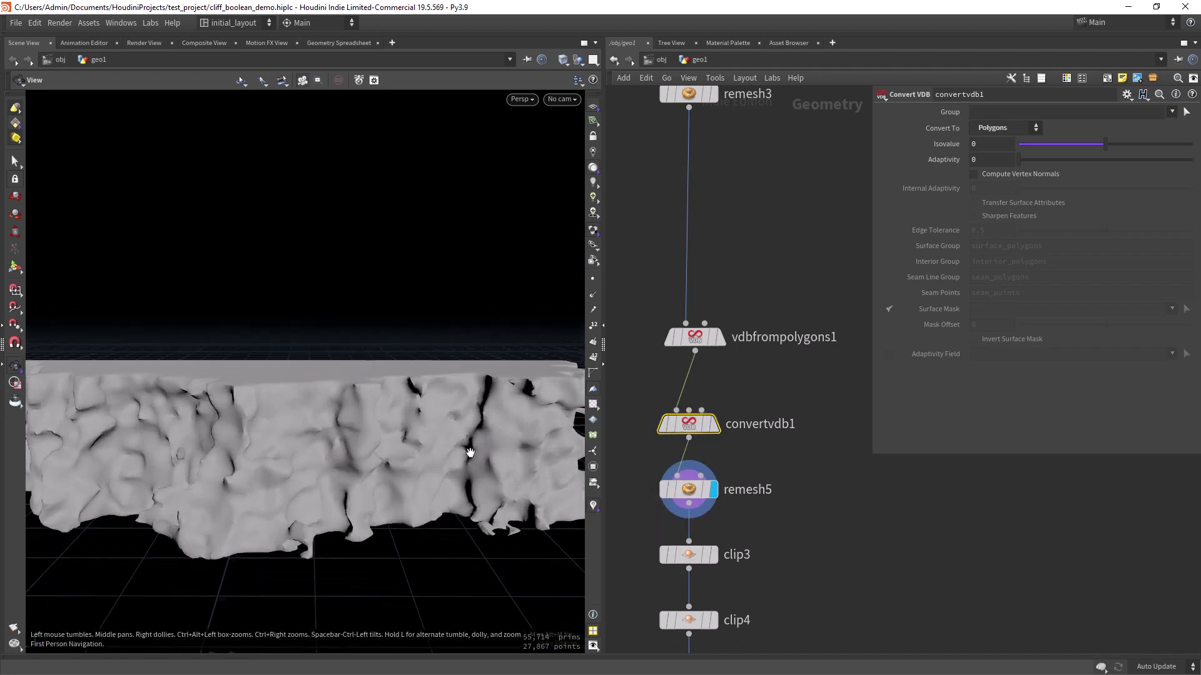
pyautogui.scroll(2, 456, 448)
pyautogui.scroll(-2, 472, 462)
# Display clip3, then clip4, orbiting to see the long clipped slab.
pyautogui.moveTo(759, 523); pyautogui.dragTo(763, 449, button='middle')
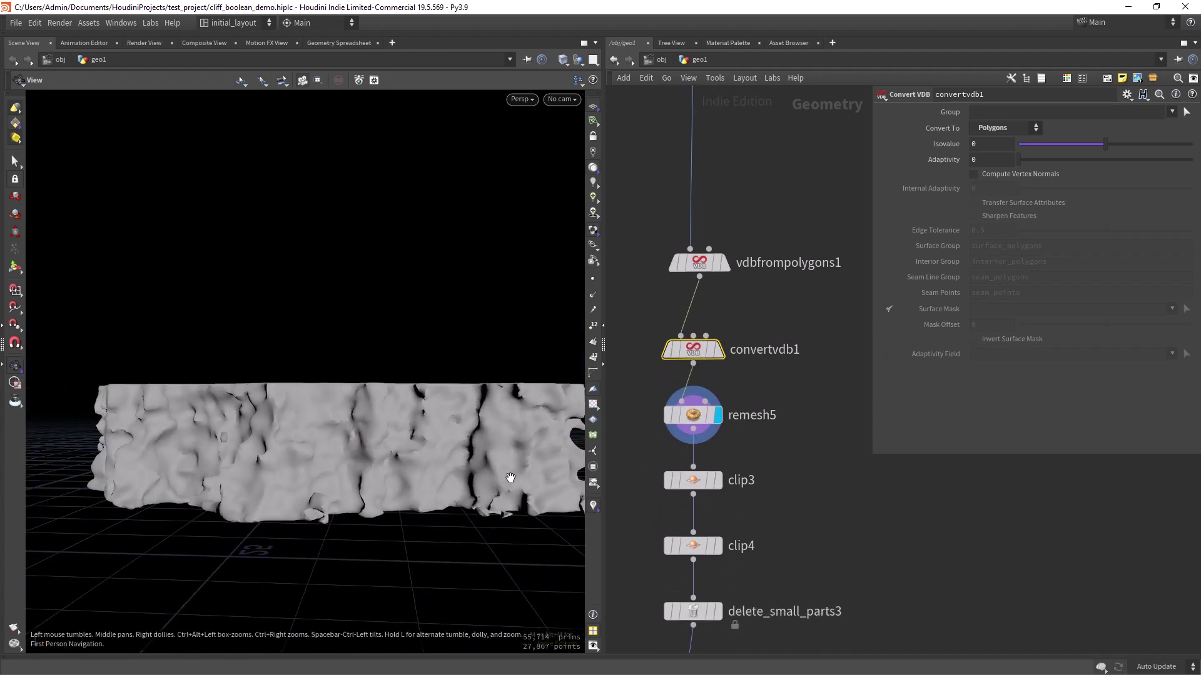
pyautogui.scroll(-3, 506, 477)
pyautogui.moveTo(502, 474)
pyautogui.mouseDown()
pyautogui.moveTo(463, 481)
pyautogui.moveTo(475, 500)
pyautogui.moveTo(581, 532)
pyautogui.mouseUp()
pyautogui.click(718, 480)
pyautogui.click(719, 515)
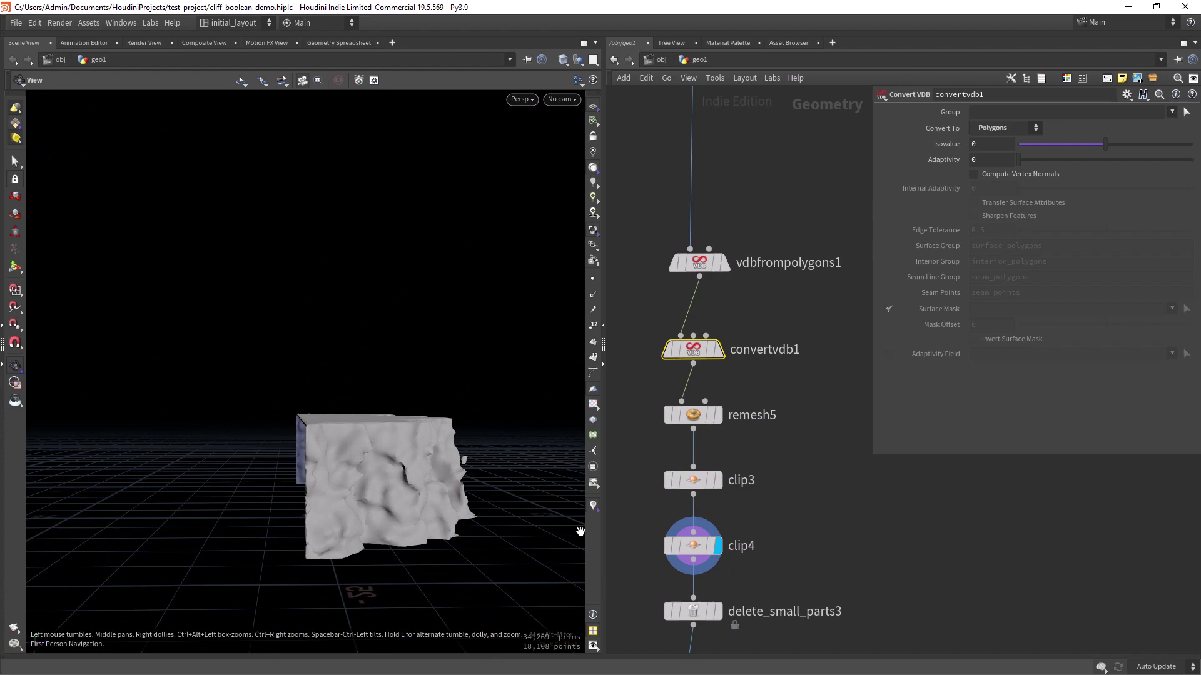
pyautogui.moveTo(450, 480); pyautogui.dragTo(491, 490)
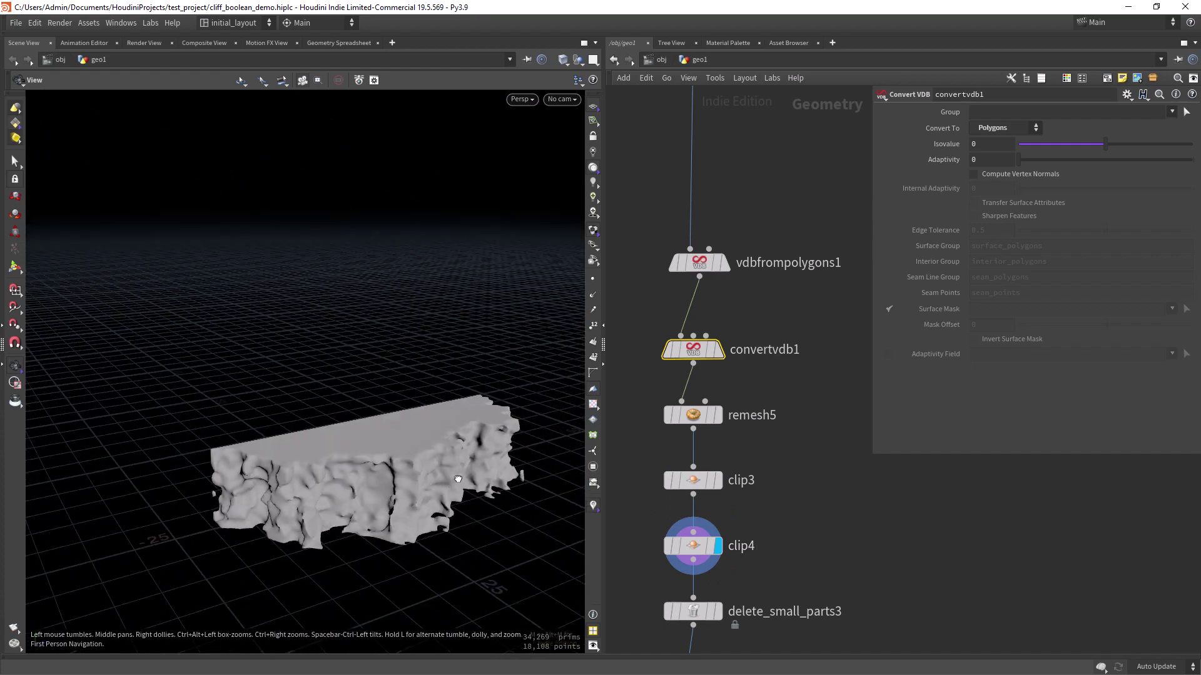
pyautogui.moveTo(788, 544); pyautogui.dragTo(787, 453, button='middle')
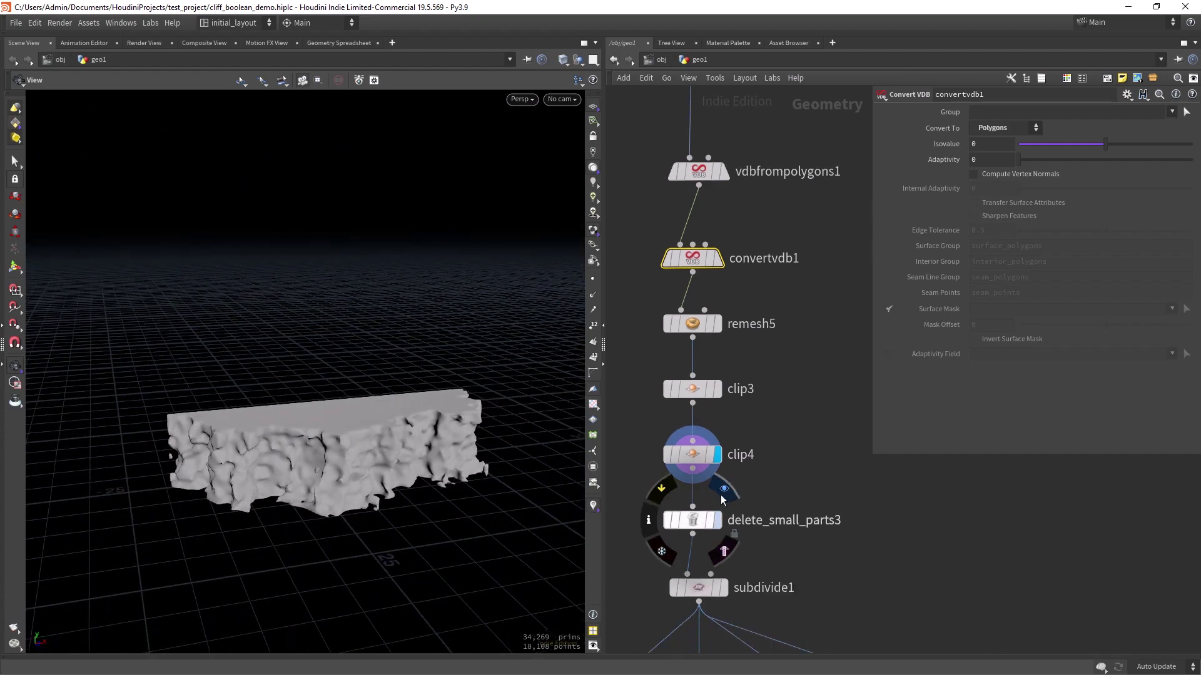
# Display delete_small_parts3 and orbit around the cleaned-up cliff.
pyautogui.click(717, 520)
pyautogui.moveTo(456, 536)
pyautogui.mouseDown()
pyautogui.moveTo(491, 506)
pyautogui.moveTo(557, 490)
pyautogui.moveTo(406, 497)
pyautogui.moveTo(462, 459)
pyautogui.mouseUp()
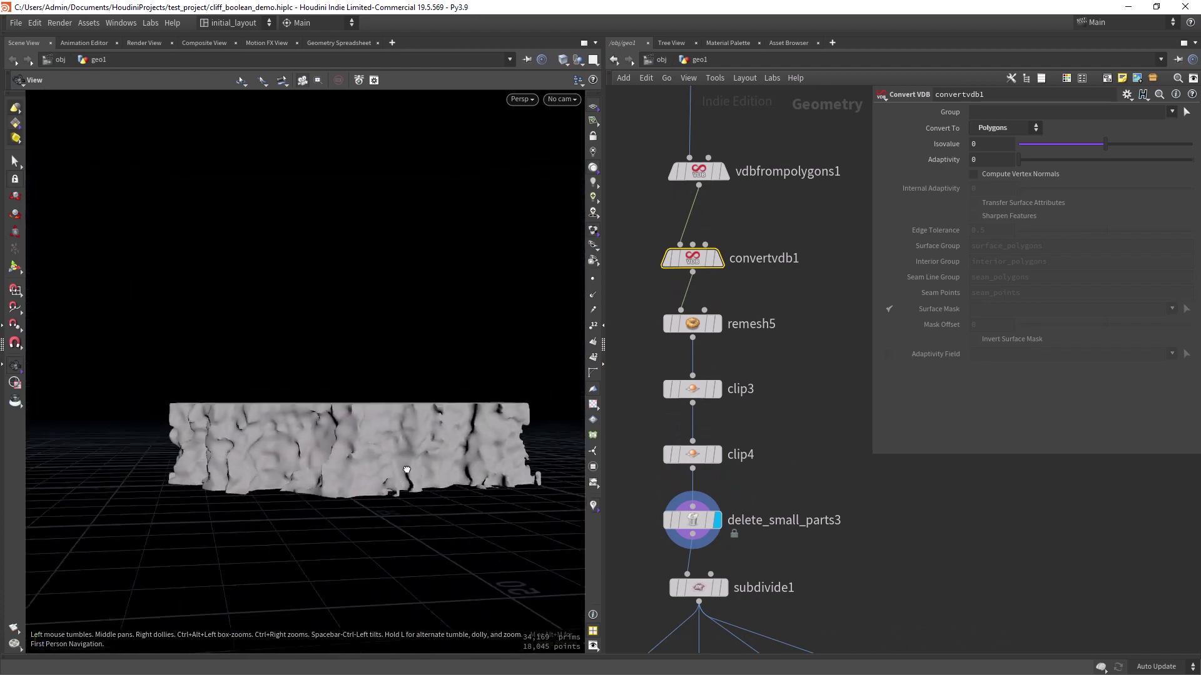
pyautogui.moveTo(461, 461); pyautogui.dragTo(475, 519)
pyautogui.moveTo(730, 540); pyautogui.dragTo(732, 395, button='middle')
# Inspect subdivide1, nudge the first triplanar node left, and bypass subdivide1.
pyautogui.click(707, 444)
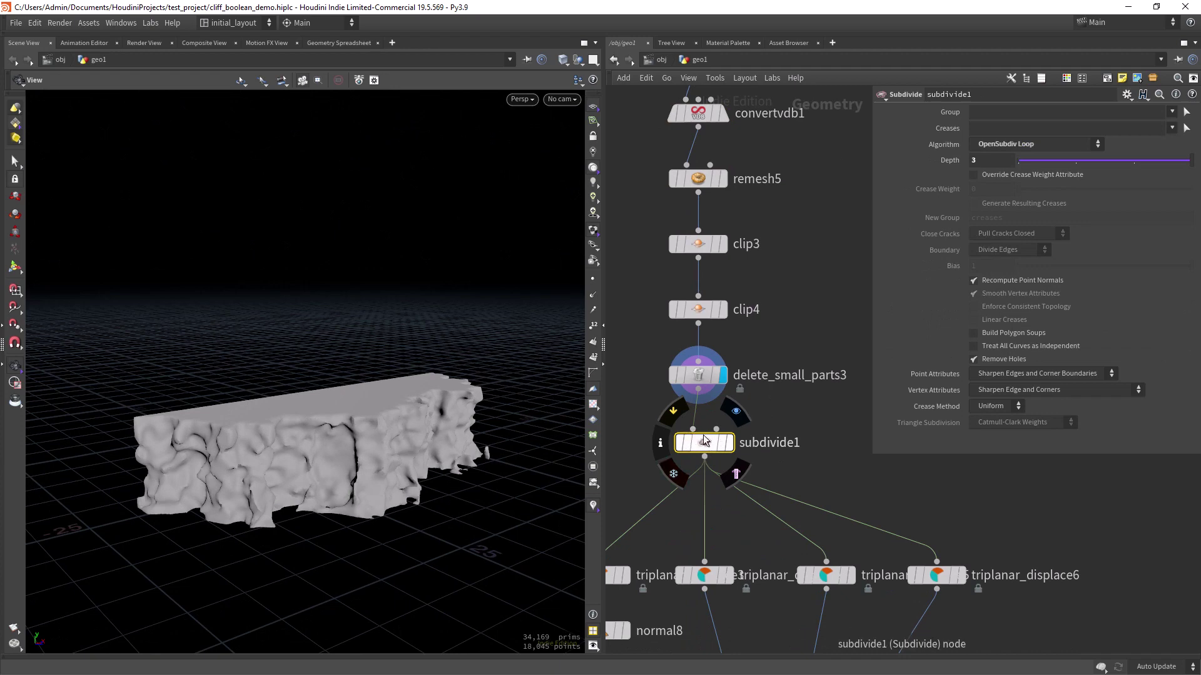
pyautogui.scroll(-2, 705, 440)
pyautogui.moveTo(724, 530); pyautogui.dragTo(823, 517, button='middle')
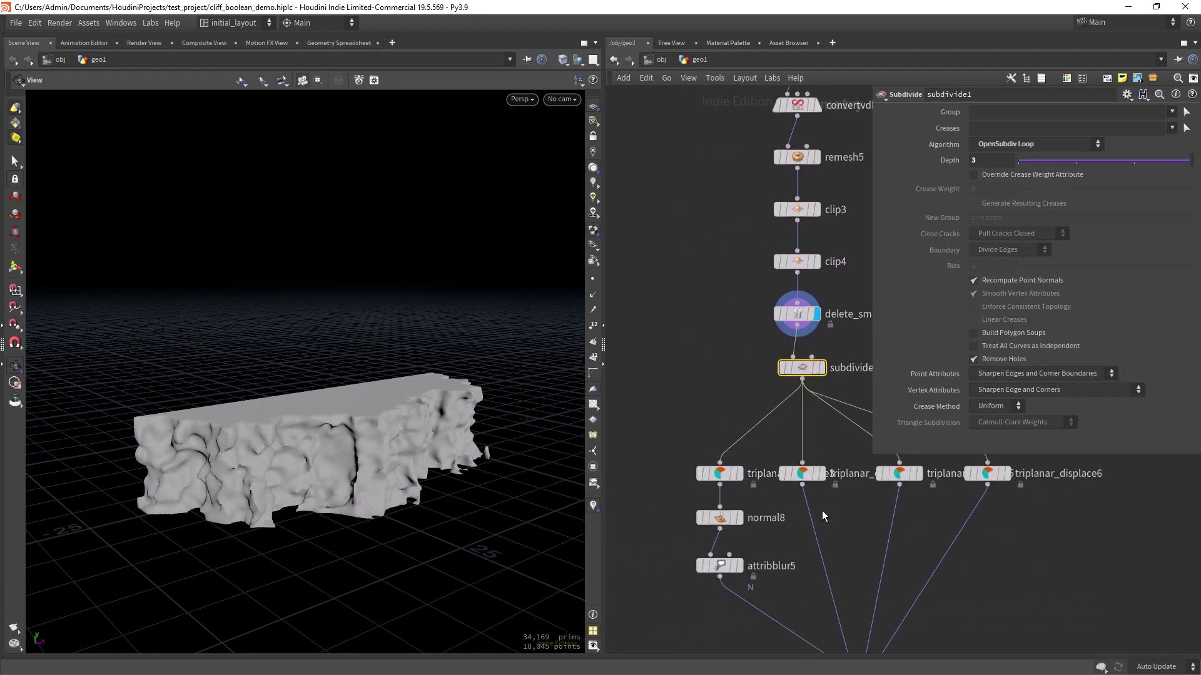
pyautogui.moveTo(730, 478); pyautogui.dragTo(730, 478)
pyautogui.moveTo(725, 482); pyautogui.dragTo(673, 501, button='middle')
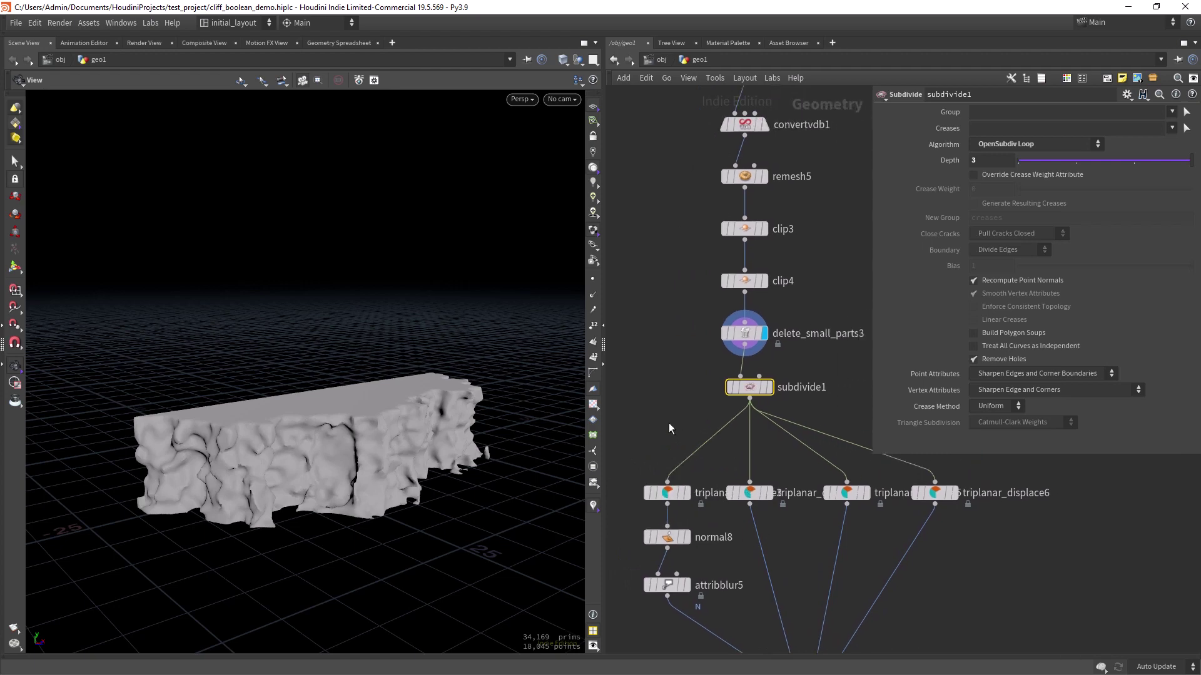
pyautogui.click(738, 377)
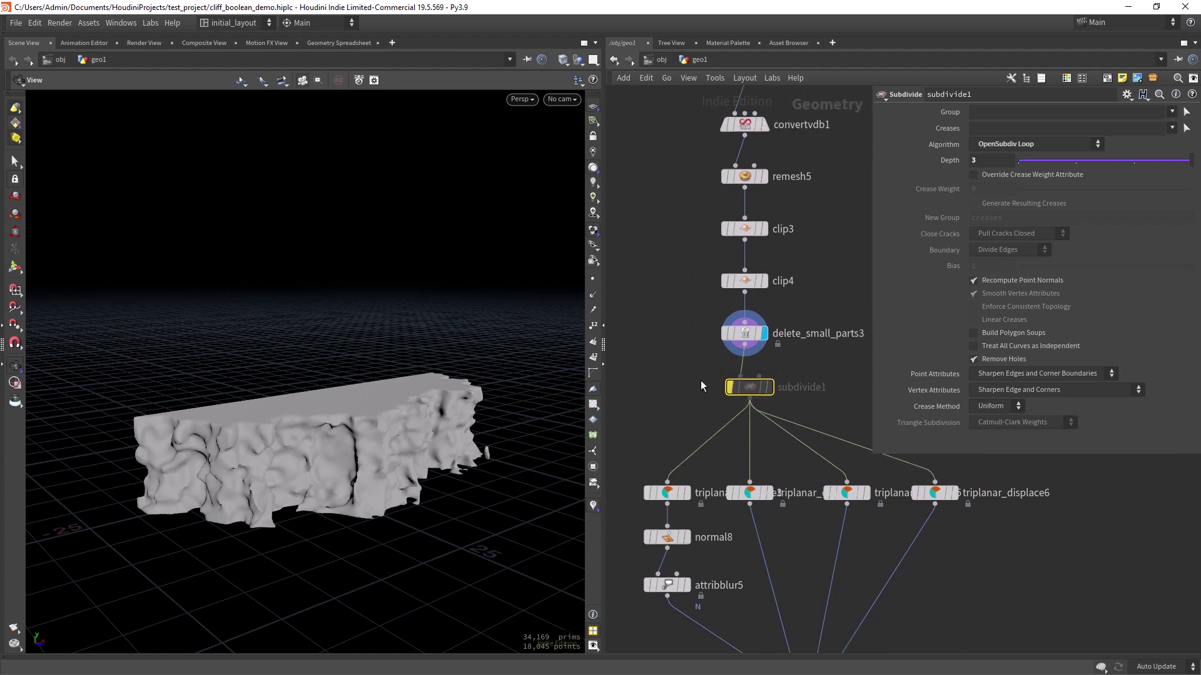
# Select and display triplanar_displace3, orbiting around the displaced rock block.
pyautogui.moveTo(663, 430); pyautogui.dragTo(659, 406, button='middle')
pyautogui.click(662, 468)
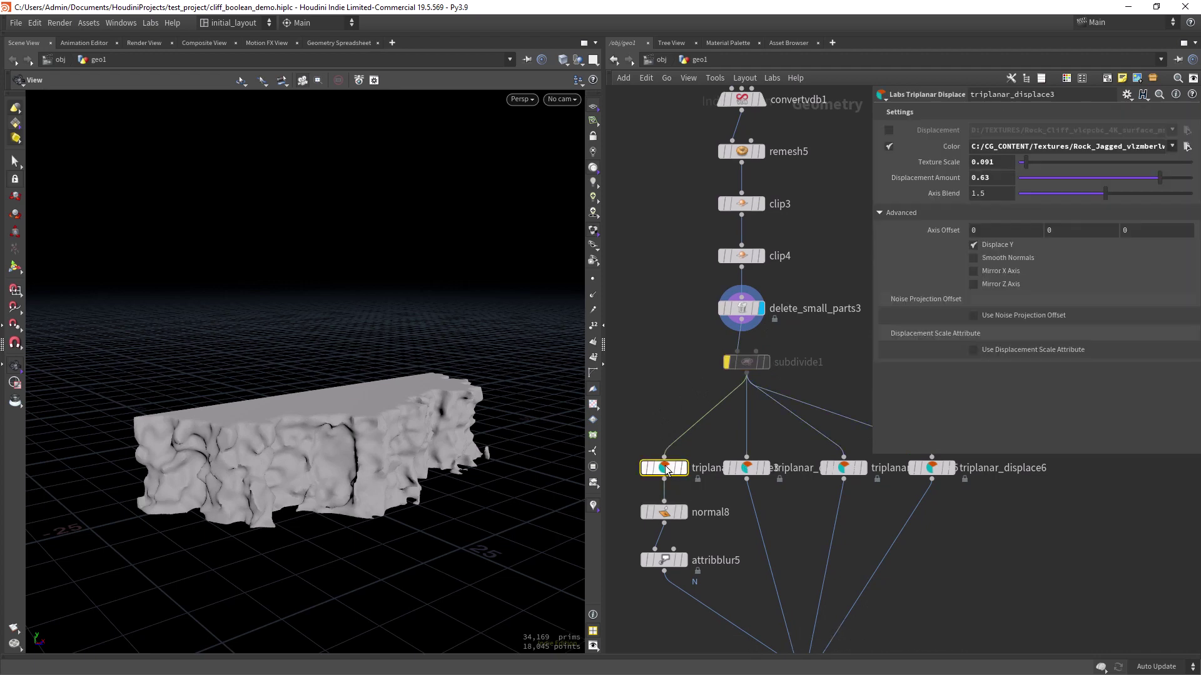
pyautogui.click(679, 466)
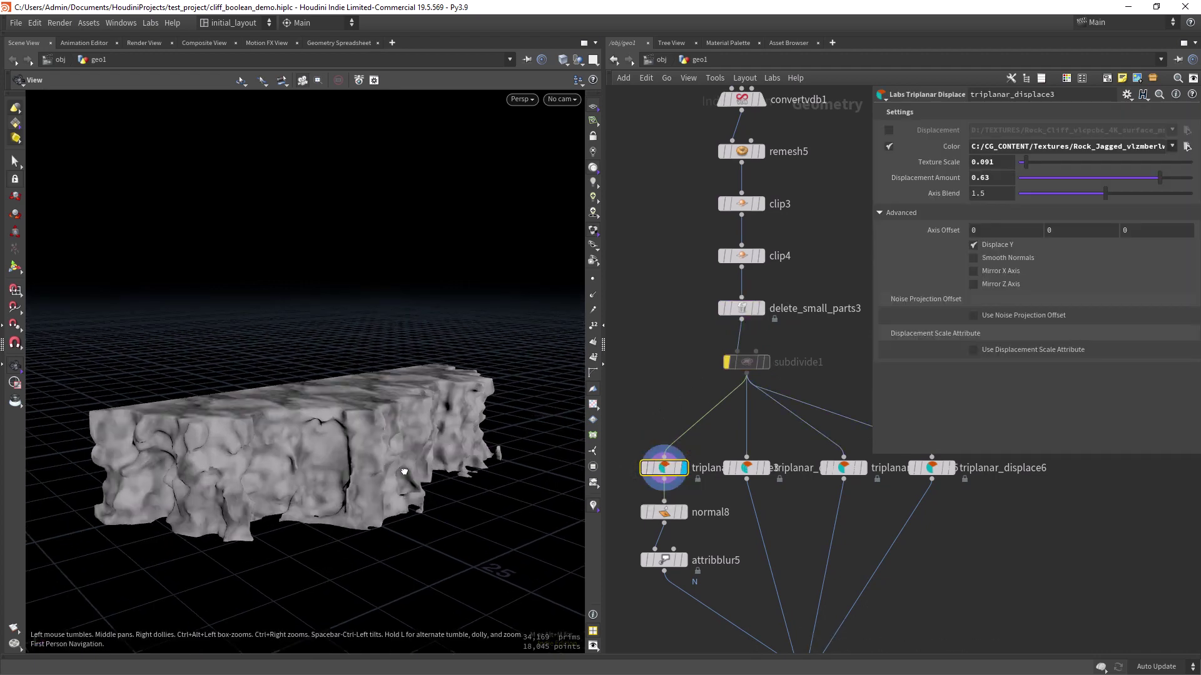
pyautogui.moveTo(404, 471); pyautogui.dragTo(431, 459)
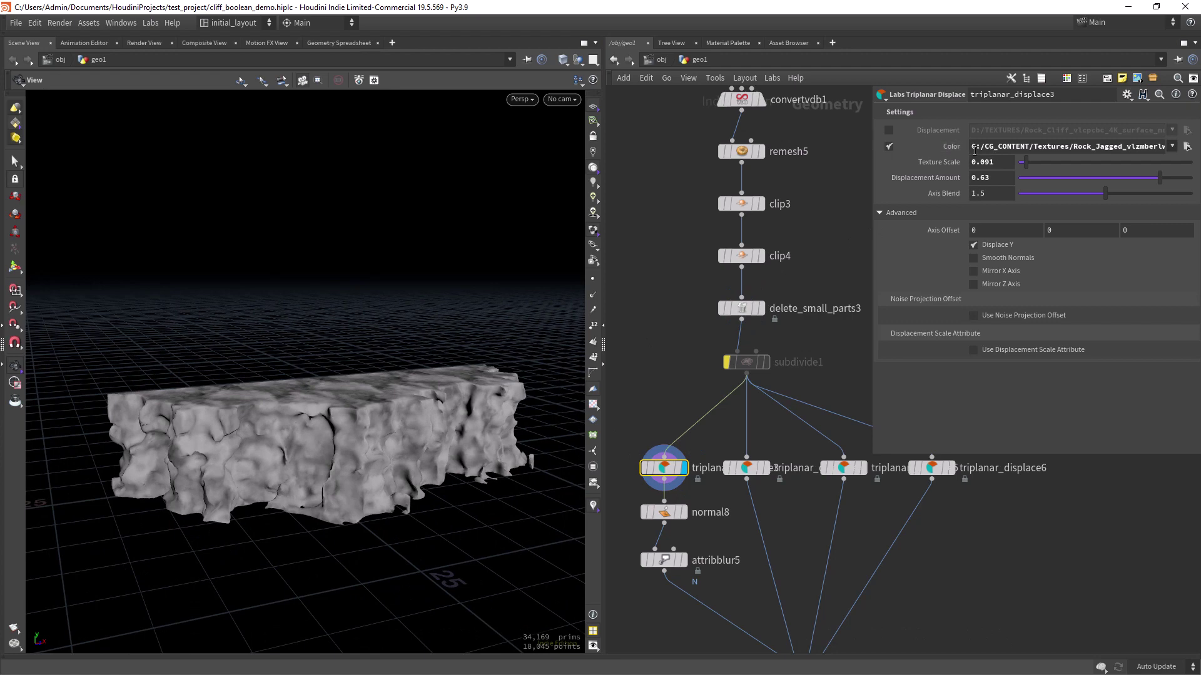
pyautogui.moveTo(647, 424); pyautogui.dragTo(656, 286, button='middle')
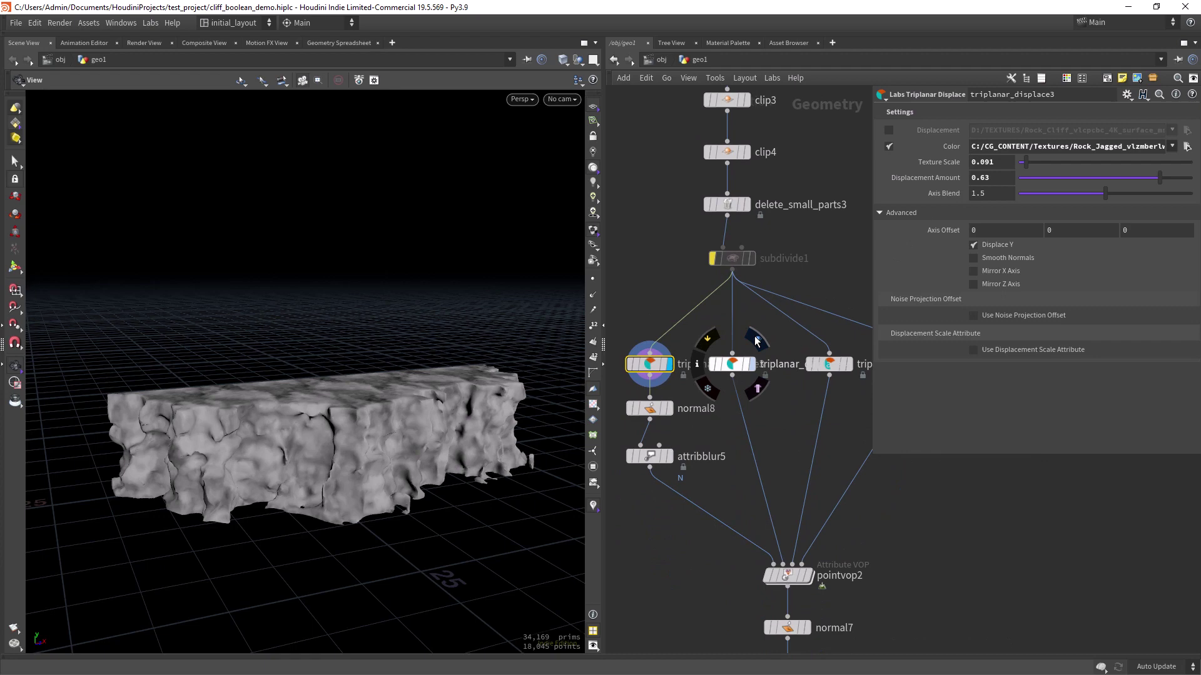
# Display the middle triplanar node's textured rock, then the right node's green texture.
pyautogui.click(756, 341)
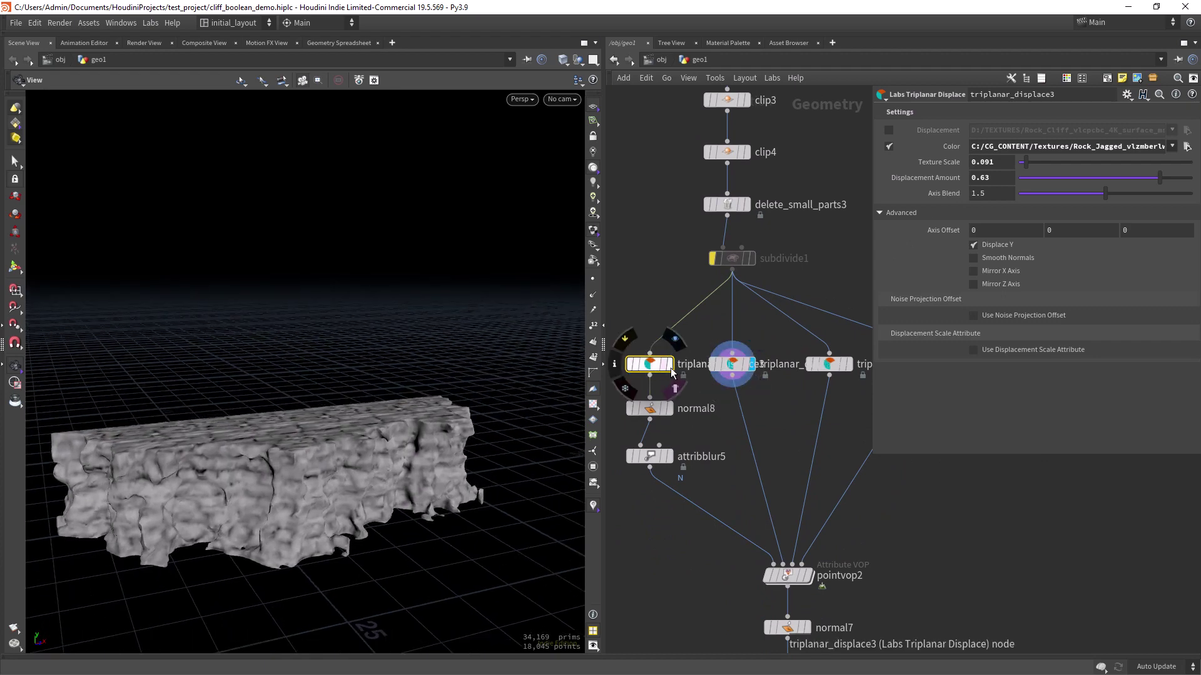
pyautogui.moveTo(724, 450); pyautogui.dragTo(709, 441, button='middle')
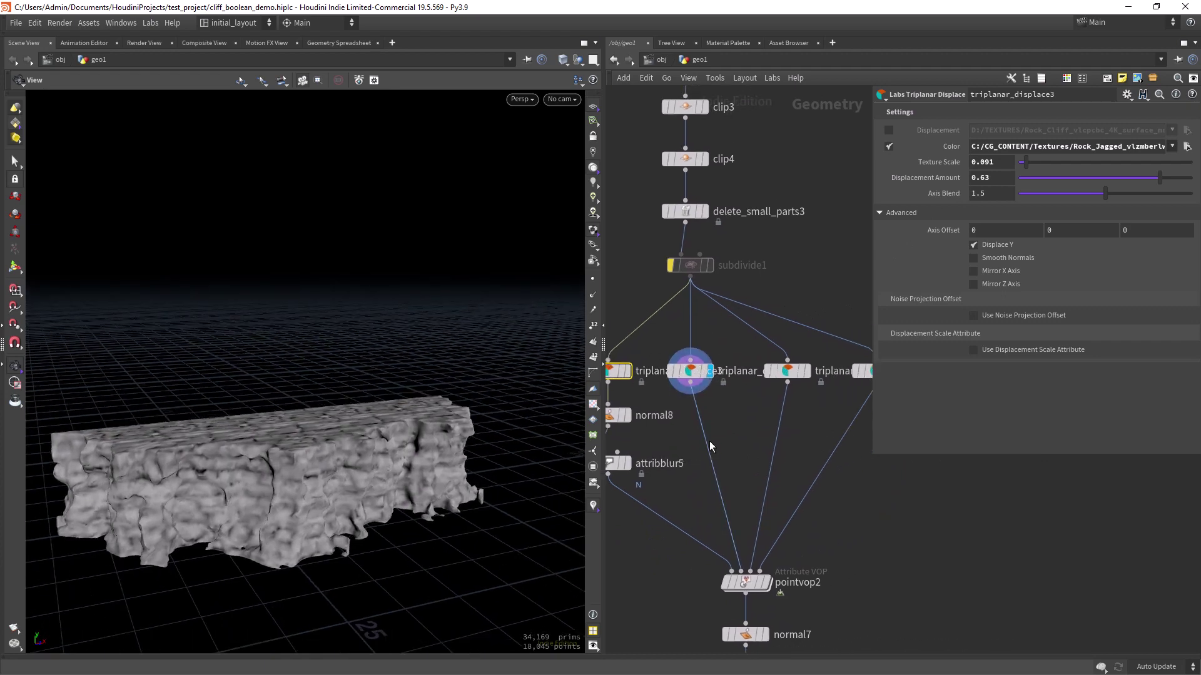
pyautogui.moveTo(810, 355); pyautogui.dragTo(754, 401, button='middle')
pyautogui.click(753, 400)
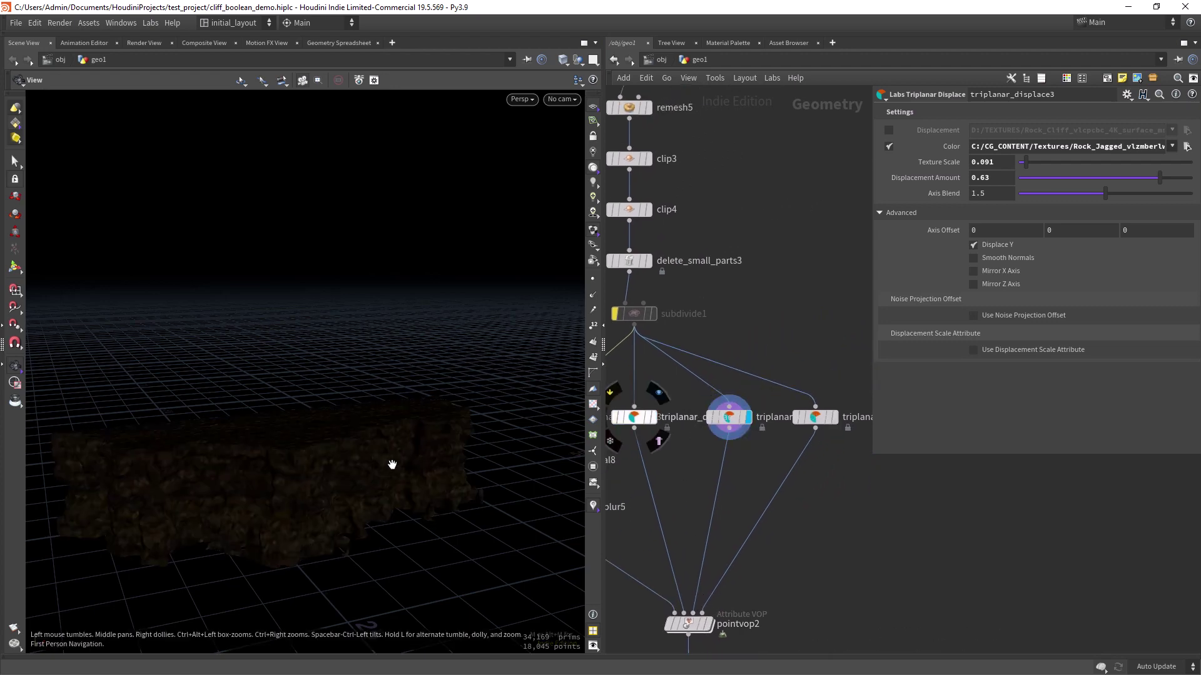
pyautogui.scroll(5, 407, 461)
pyautogui.click(834, 418)
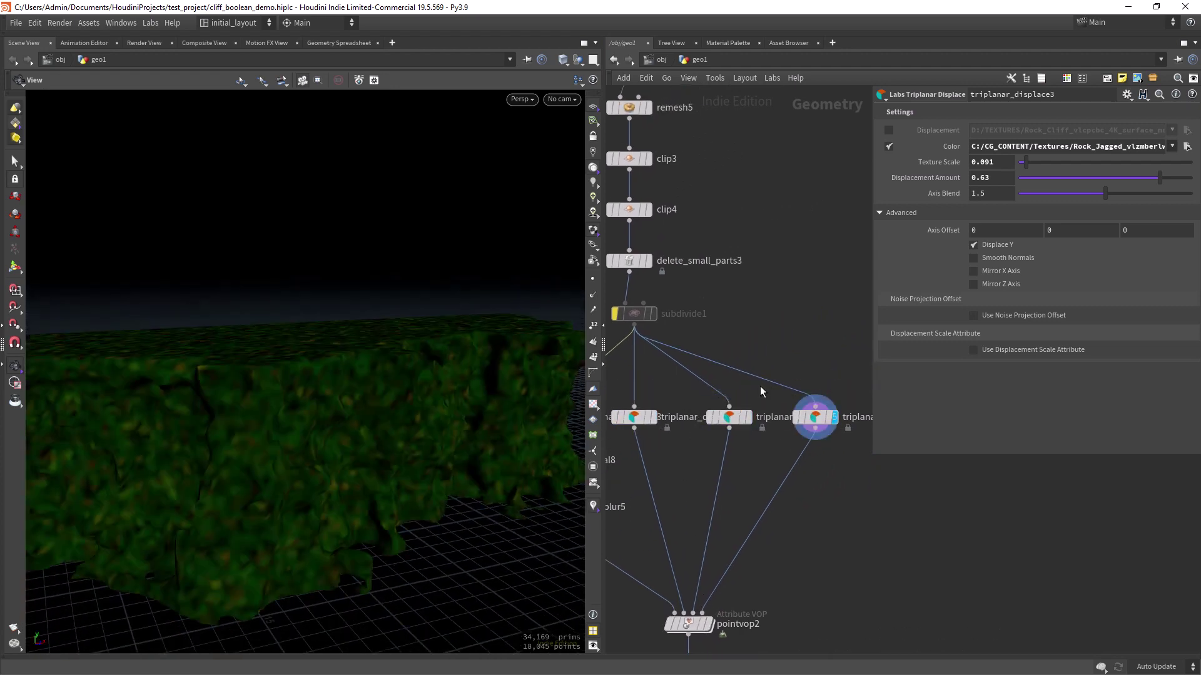
pyautogui.scroll(-4, 468, 456)
pyautogui.scroll(3, 468, 455)
pyautogui.scroll(2, 445, 455)
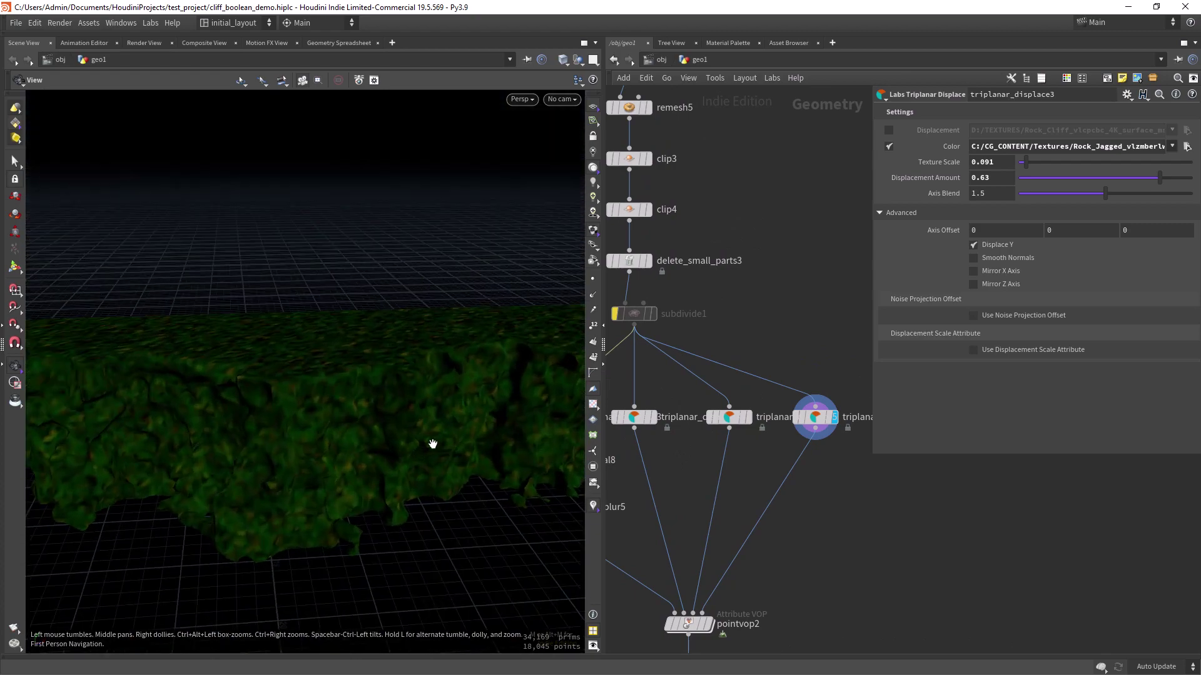
# Compare the green and brown triplanar results, settling on the middle node's brown rock.
pyautogui.click(753, 395)
pyautogui.click(840, 393)
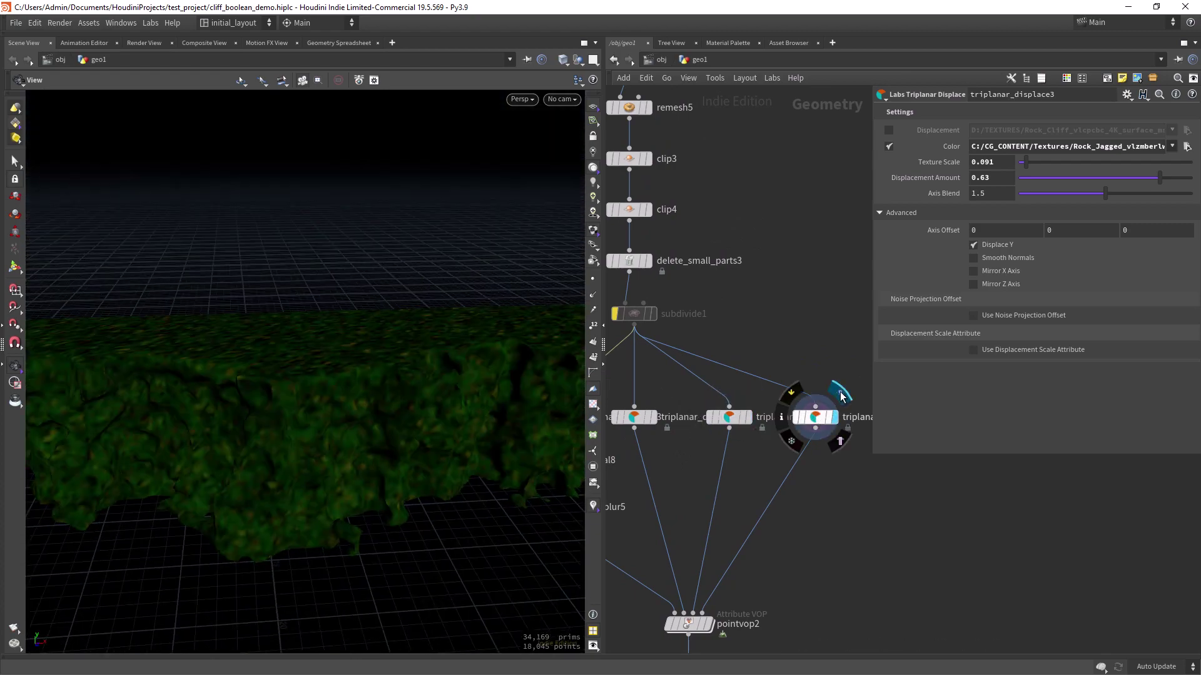
pyautogui.scroll(-3, 412, 473)
pyautogui.moveTo(397, 442); pyautogui.dragTo(364, 354)
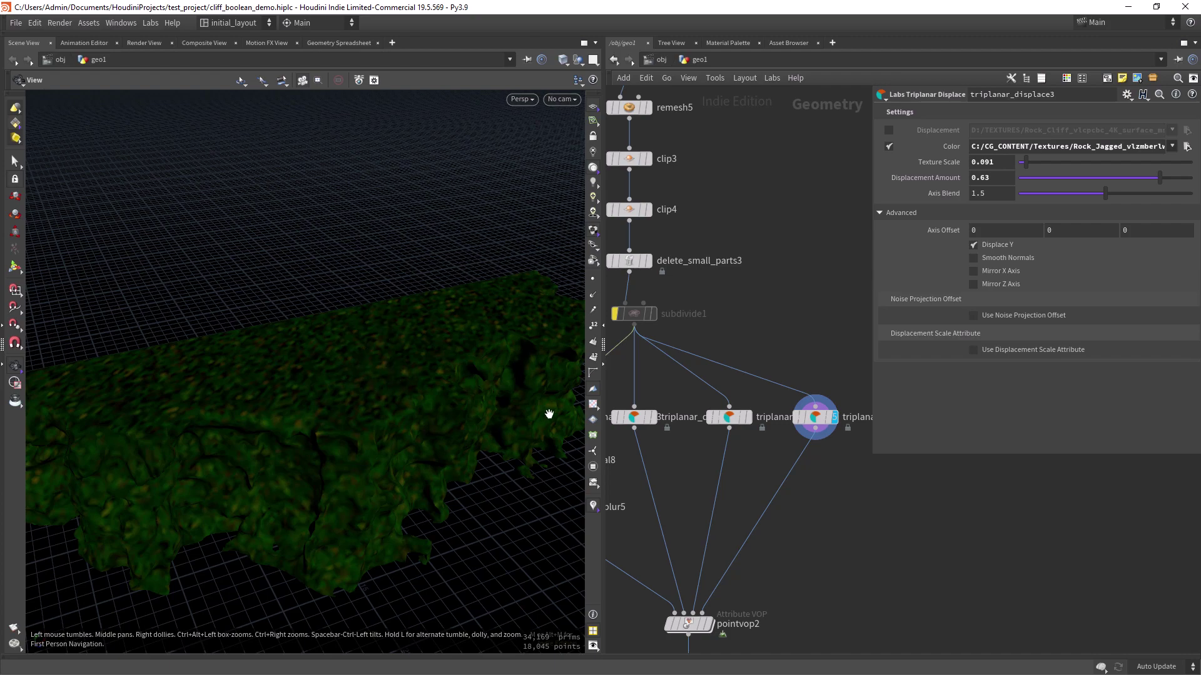
pyautogui.click(747, 418)
pyautogui.moveTo(480, 482)
pyautogui.mouseDown()
pyautogui.moveTo(417, 454)
pyautogui.moveTo(431, 423)
pyautogui.moveTo(410, 477)
pyautogui.moveTo(474, 437)
pyautogui.moveTo(367, 437)
pyautogui.moveTo(480, 425)
pyautogui.mouseUp()
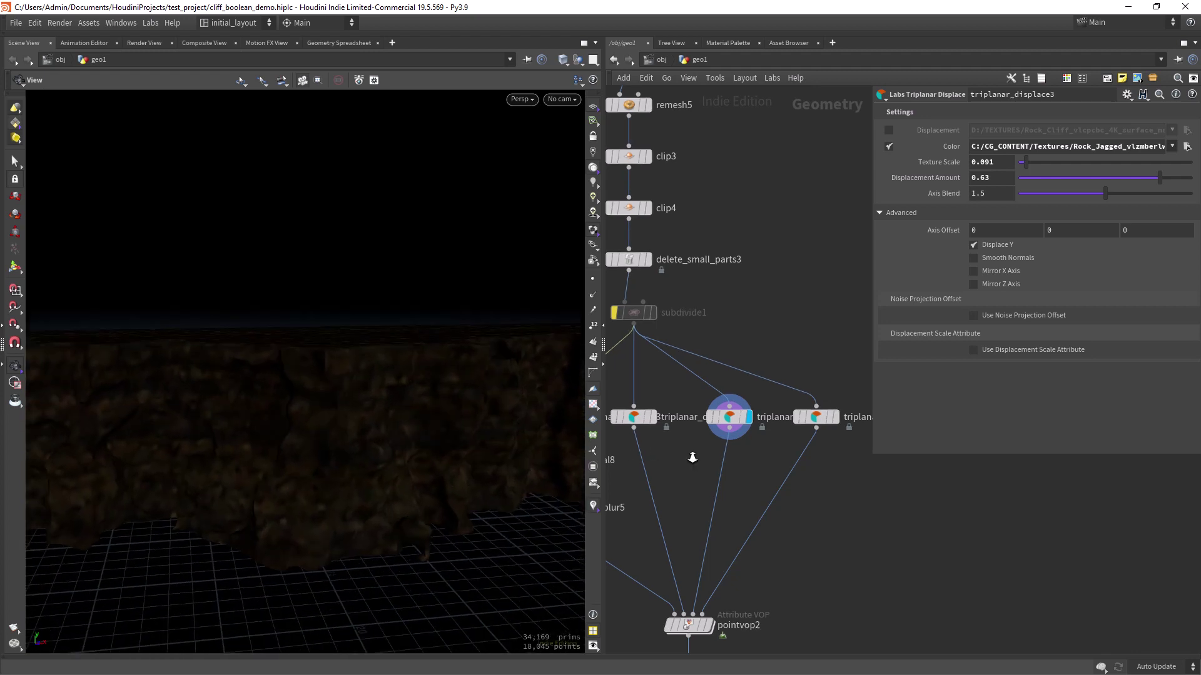
pyautogui.scroll(-3, 692, 457)
pyautogui.moveTo(692, 458); pyautogui.dragTo(775, 452, button='middle')
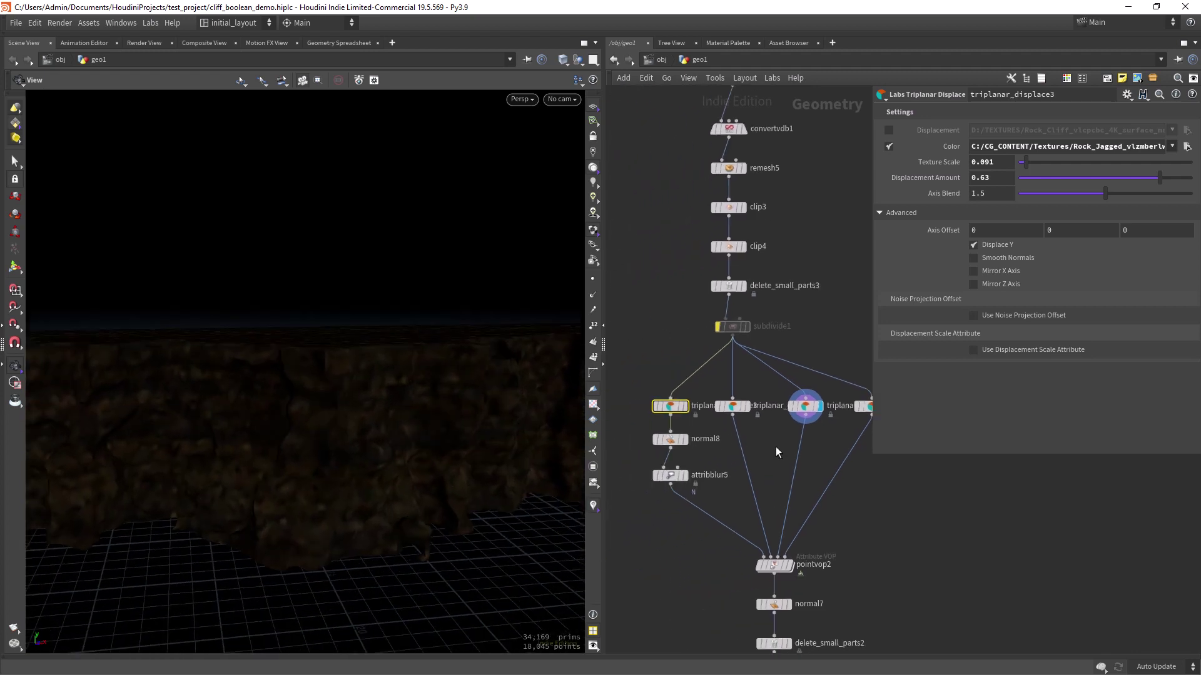
# Display attribblur5 and review the normal8 and triplanar_displace3 settings.
pyautogui.click(684, 477)
pyautogui.moveTo(496, 491); pyautogui.dragTo(475, 503)
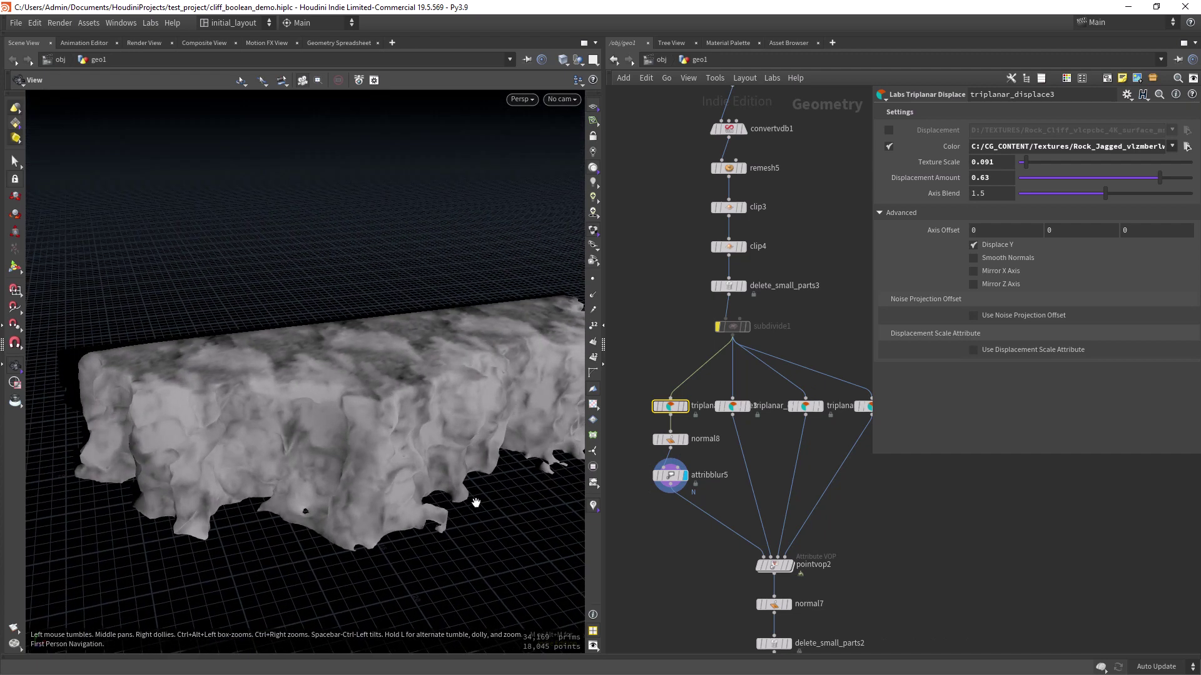
pyautogui.click(671, 439)
pyautogui.click(671, 406)
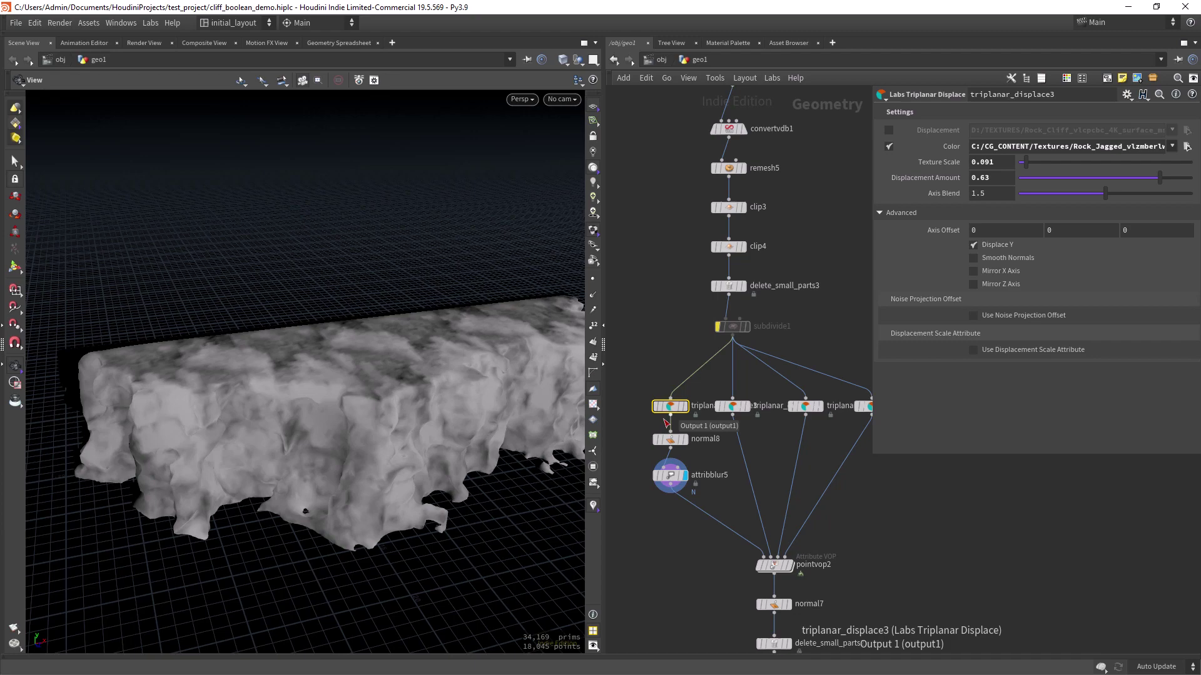
# Set the display flag on normal7 to show the textured cliff.
pyautogui.moveTo(456, 460); pyautogui.dragTo(430, 423)
pyautogui.moveTo(705, 589); pyautogui.dragTo(667, 533, button='middle')
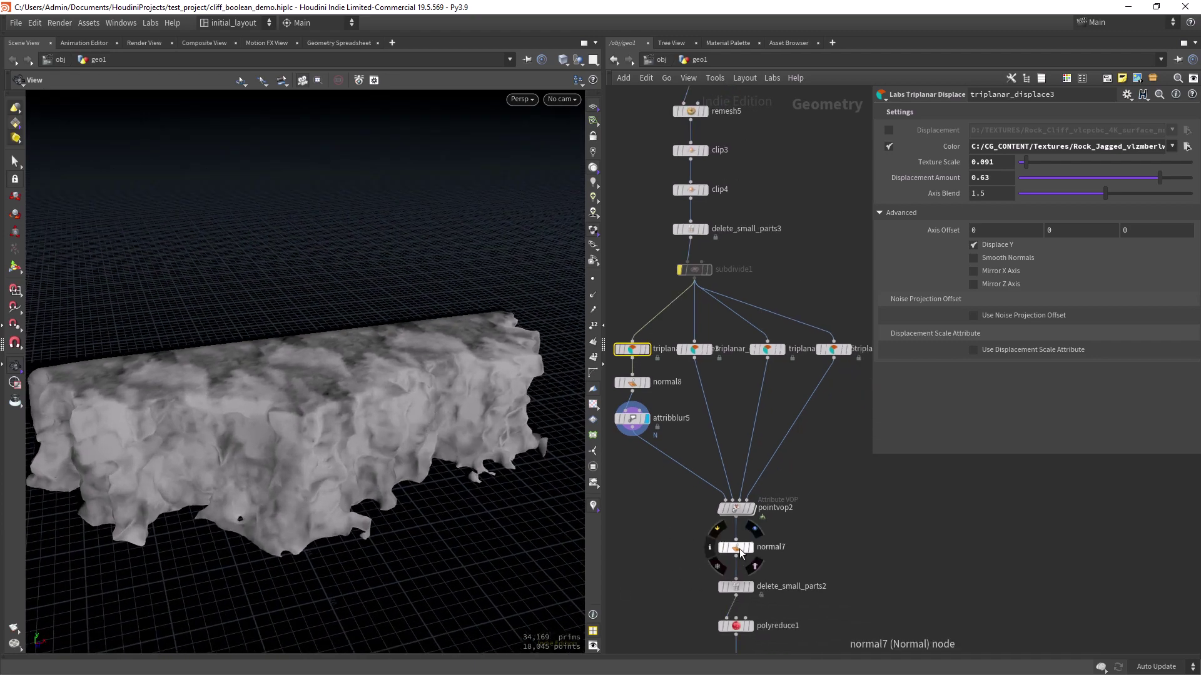
pyautogui.click(749, 548)
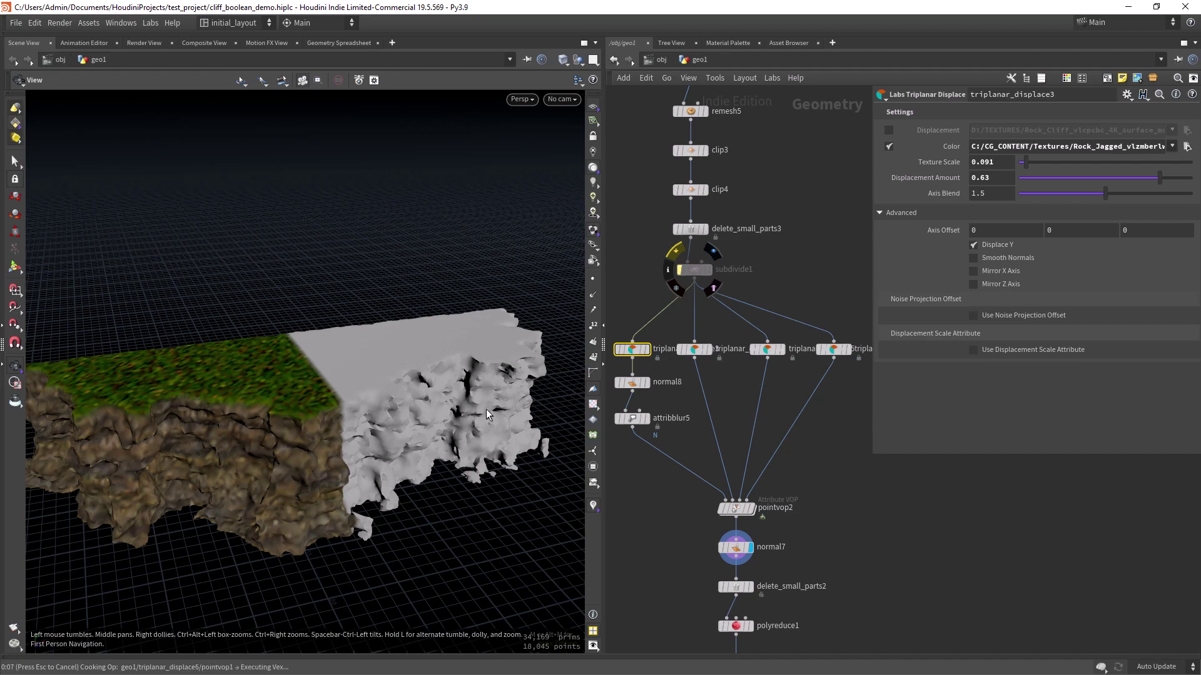
# Recook subdivide1 and tumble around the finer-detailed cliff, from front, angled and top views.
pyautogui.click(698, 272)
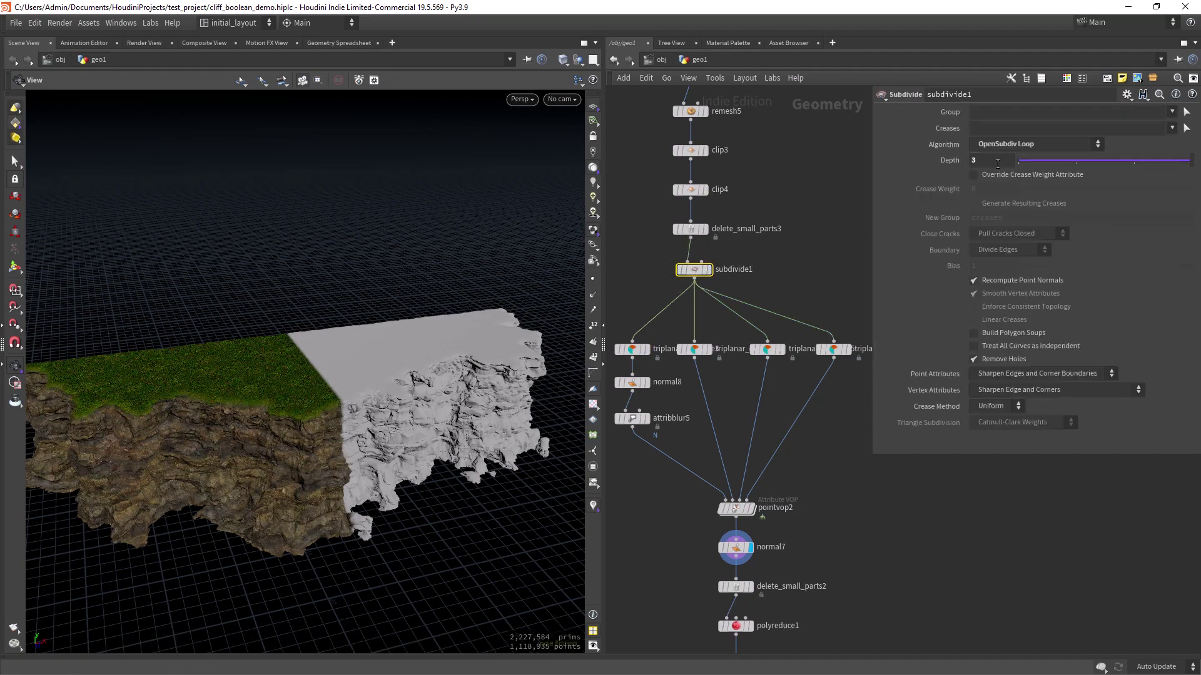
pyautogui.moveTo(438, 375); pyautogui.dragTo(396, 421)
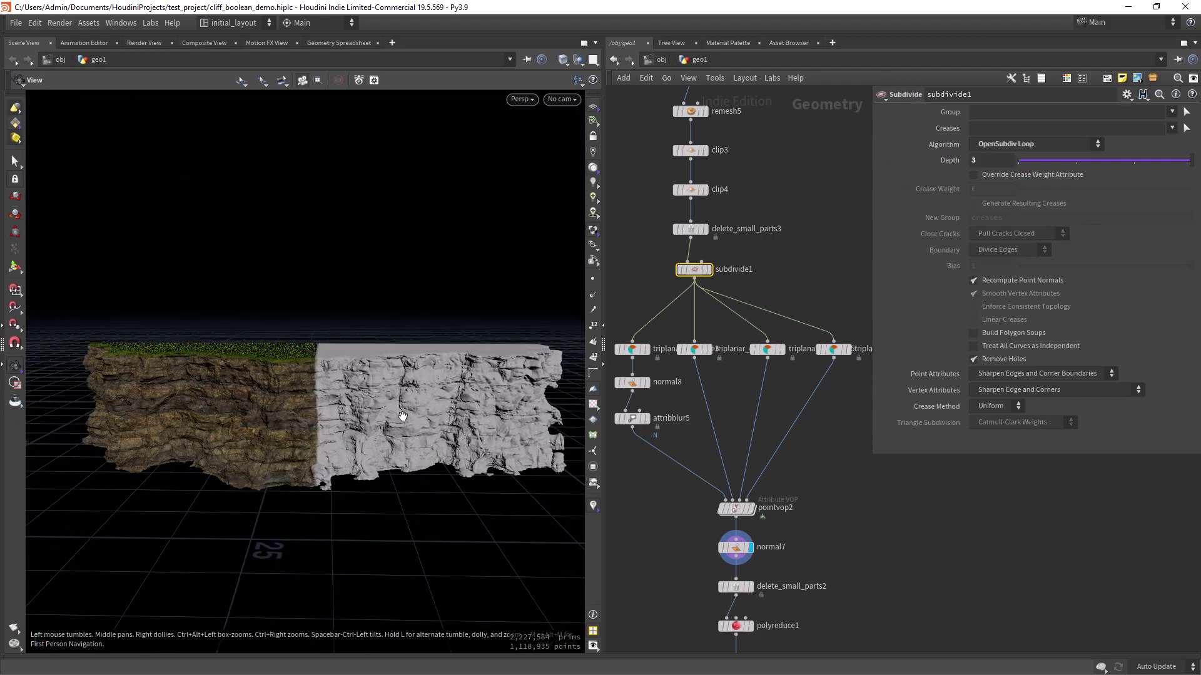
pyautogui.scroll(3, 472, 383)
pyautogui.moveTo(472, 383)
pyautogui.mouseDown()
pyautogui.moveTo(465, 420)
pyautogui.moveTo(376, 402)
pyautogui.mouseUp()
pyautogui.scroll(2, 443, 417)
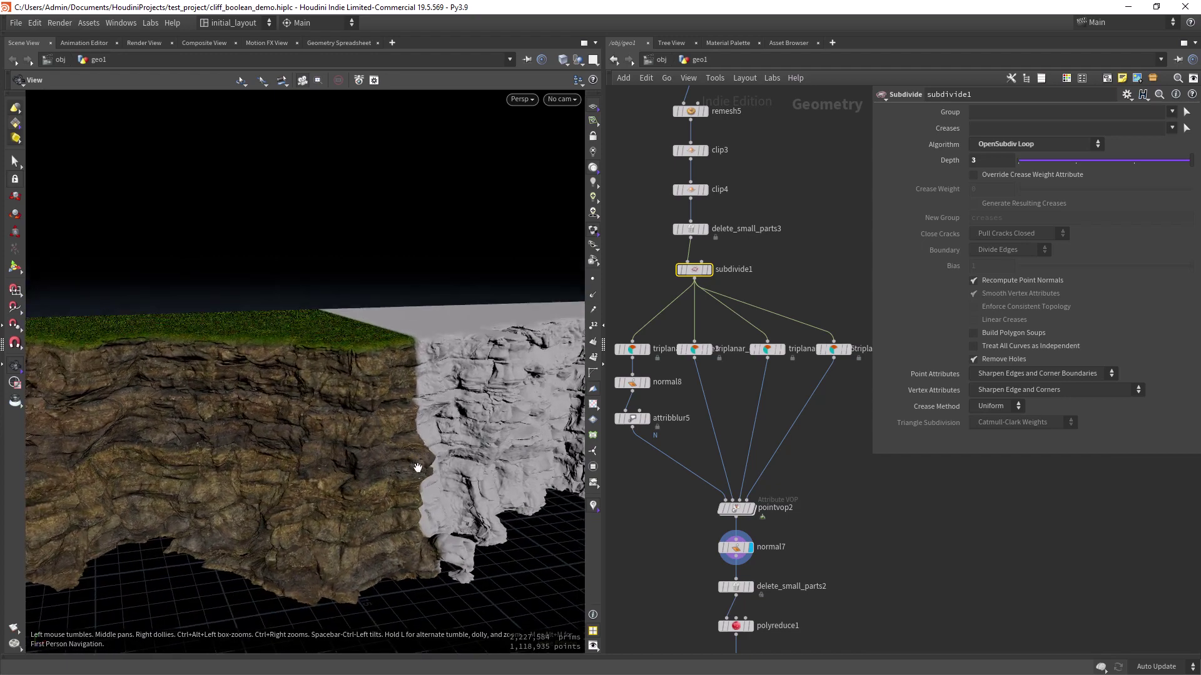
pyautogui.moveTo(418, 468); pyautogui.dragTo(416, 429)
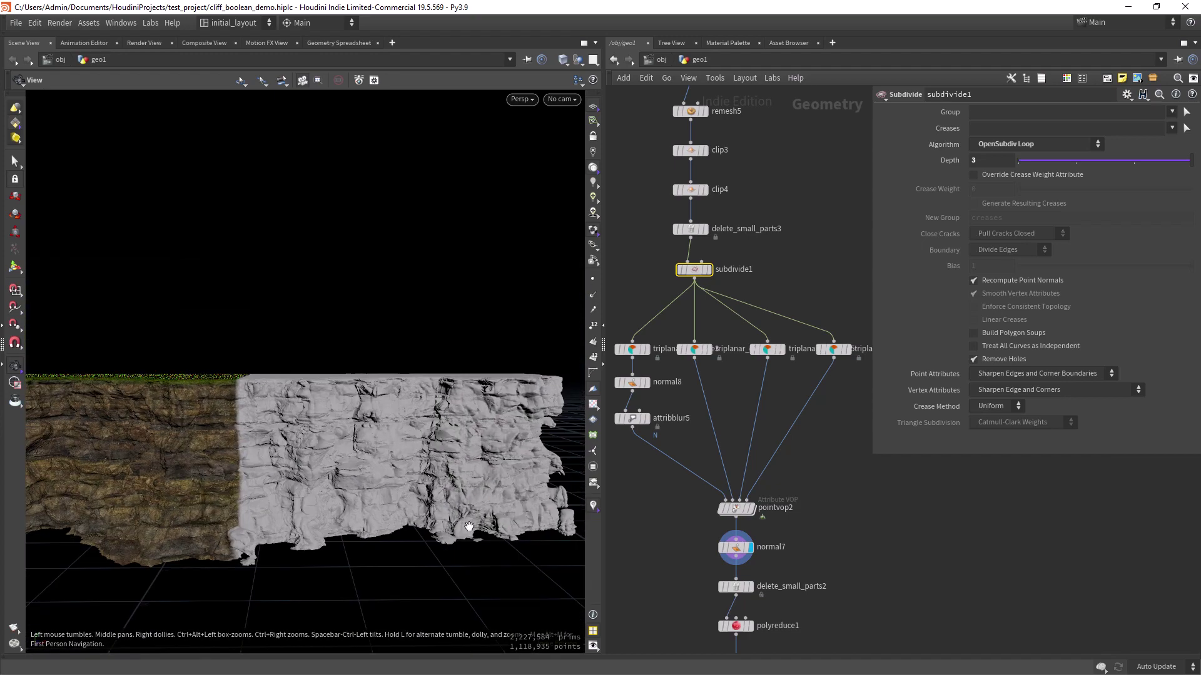
pyautogui.moveTo(469, 526); pyautogui.dragTo(442, 438)
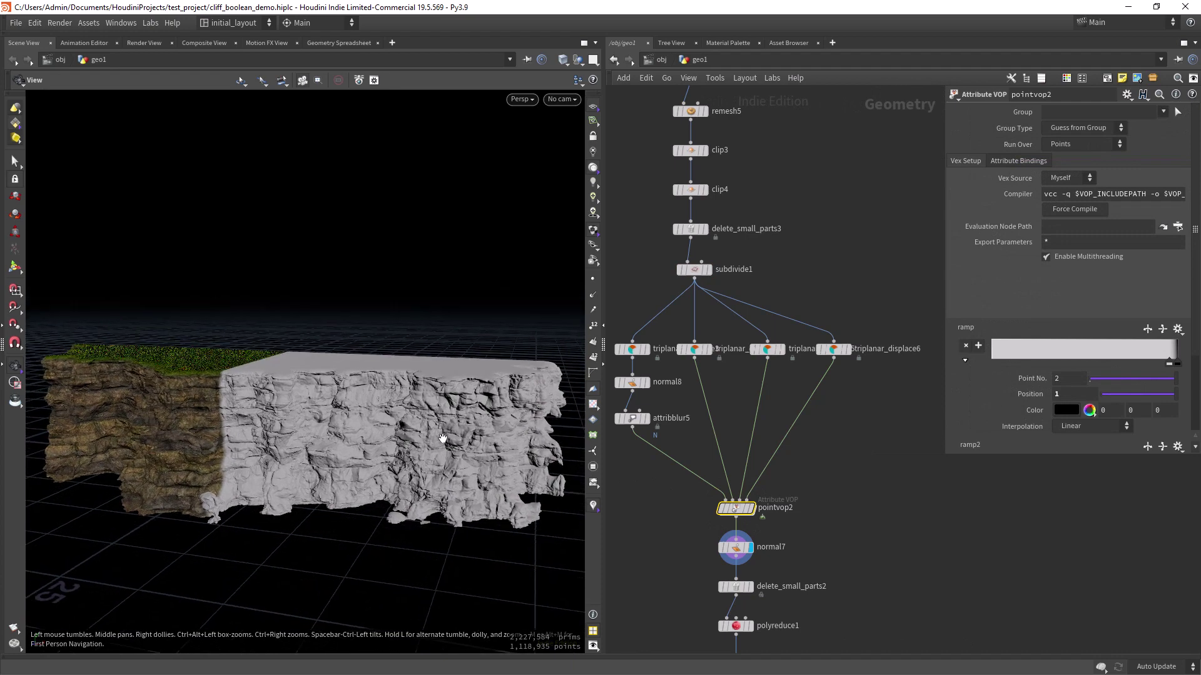
pyautogui.doubleClick(737, 506)
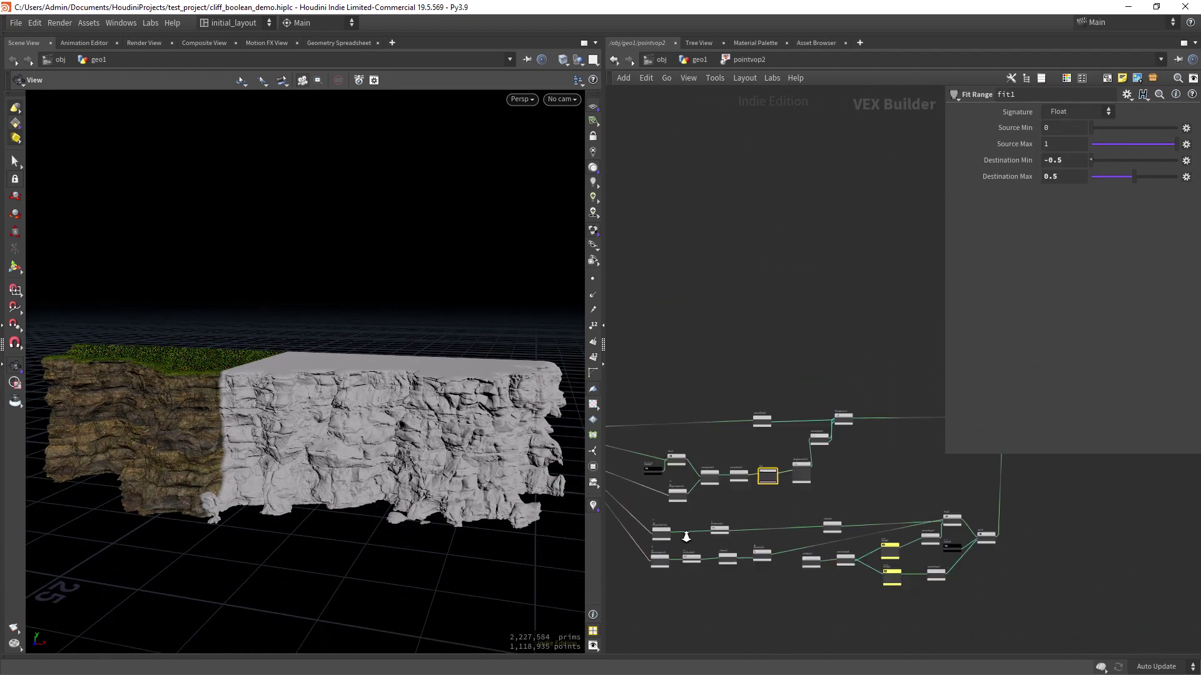
pyautogui.moveTo(655, 511); pyautogui.dragTo(759, 497, button='middle')
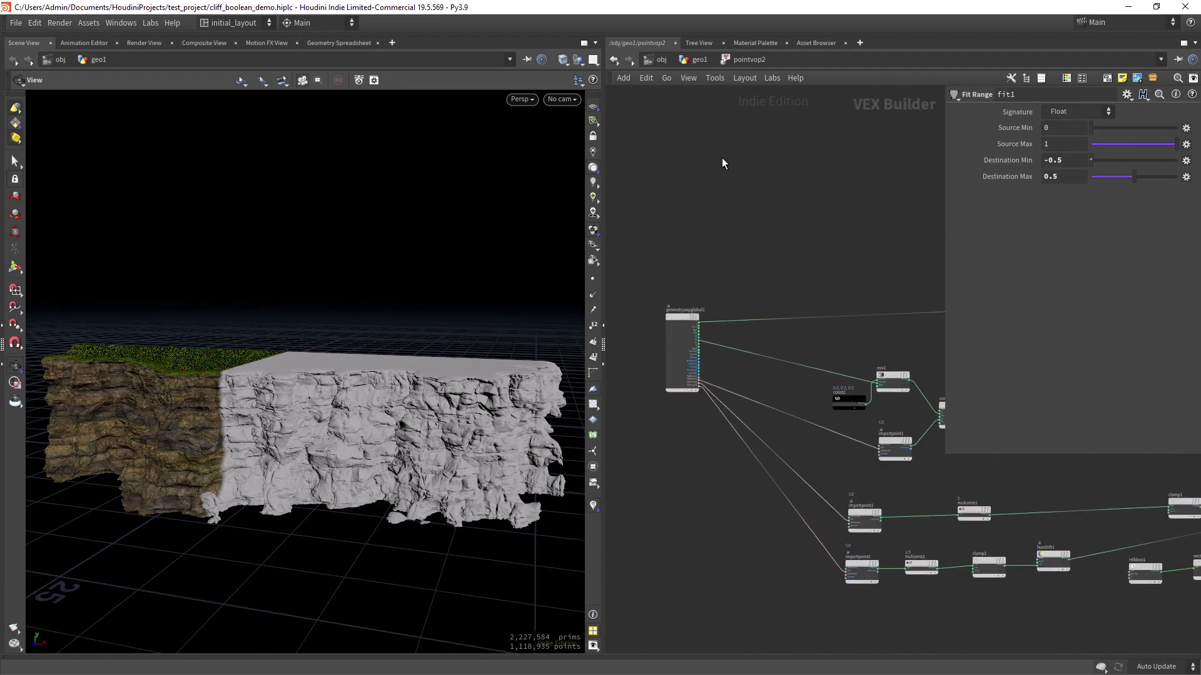
pyautogui.click(694, 60)
pyautogui.scroll(2, 709, 427)
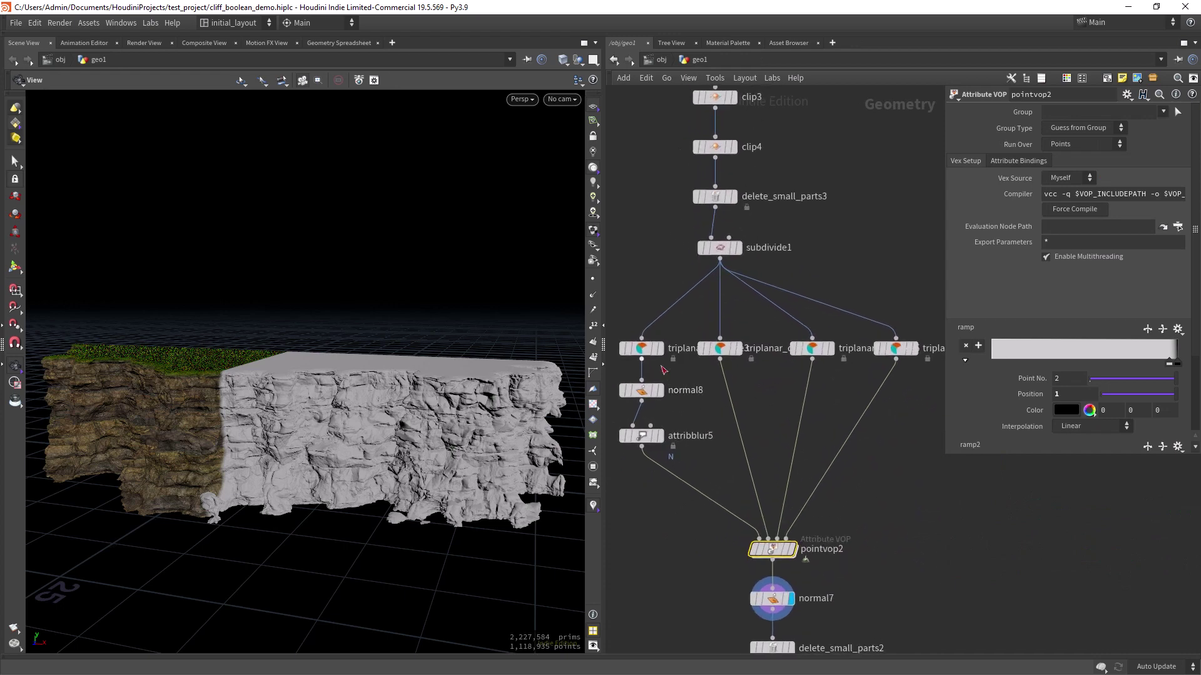
pyautogui.click(650, 349)
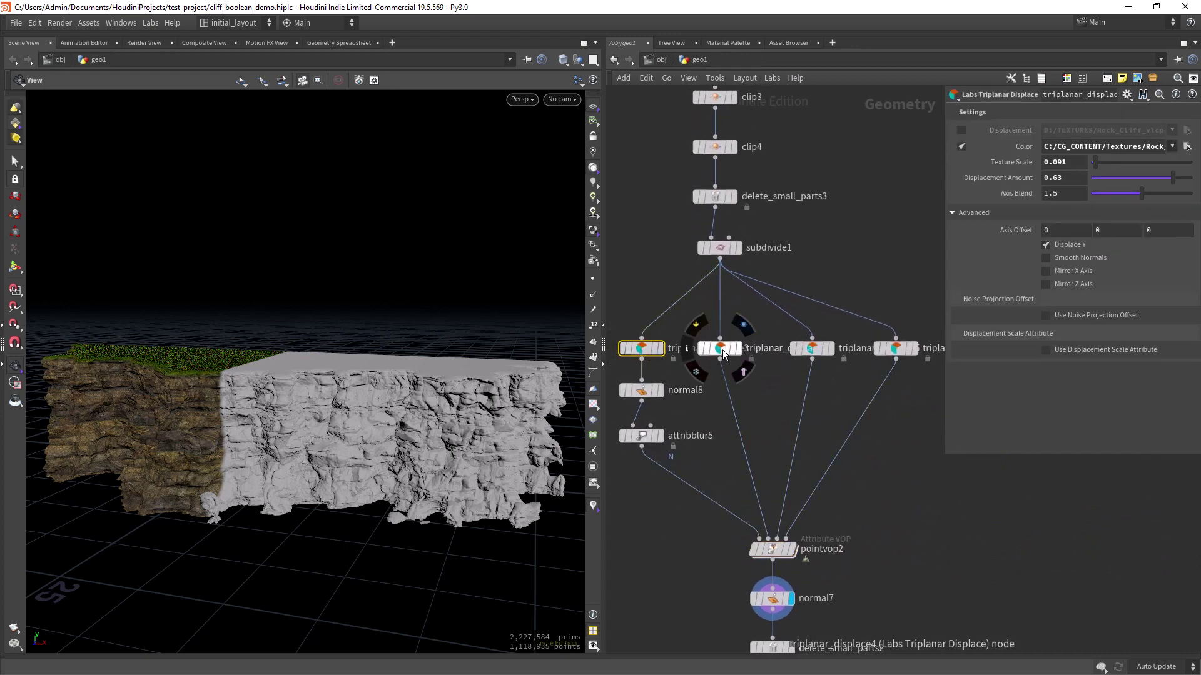
pyautogui.click(720, 349)
pyautogui.click(642, 349)
pyautogui.click(720, 349)
pyautogui.moveTo(729, 370); pyautogui.dragTo(691, 431, button='middle')
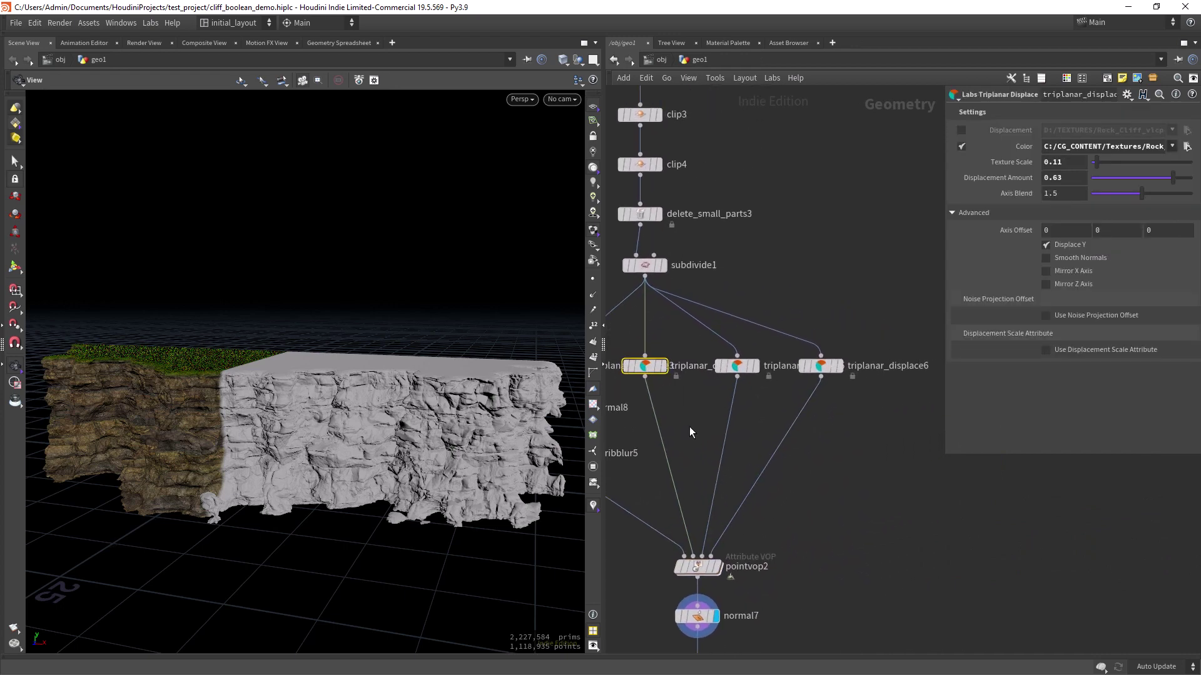
pyautogui.moveTo(811, 386); pyautogui.dragTo(819, 325, button='middle')
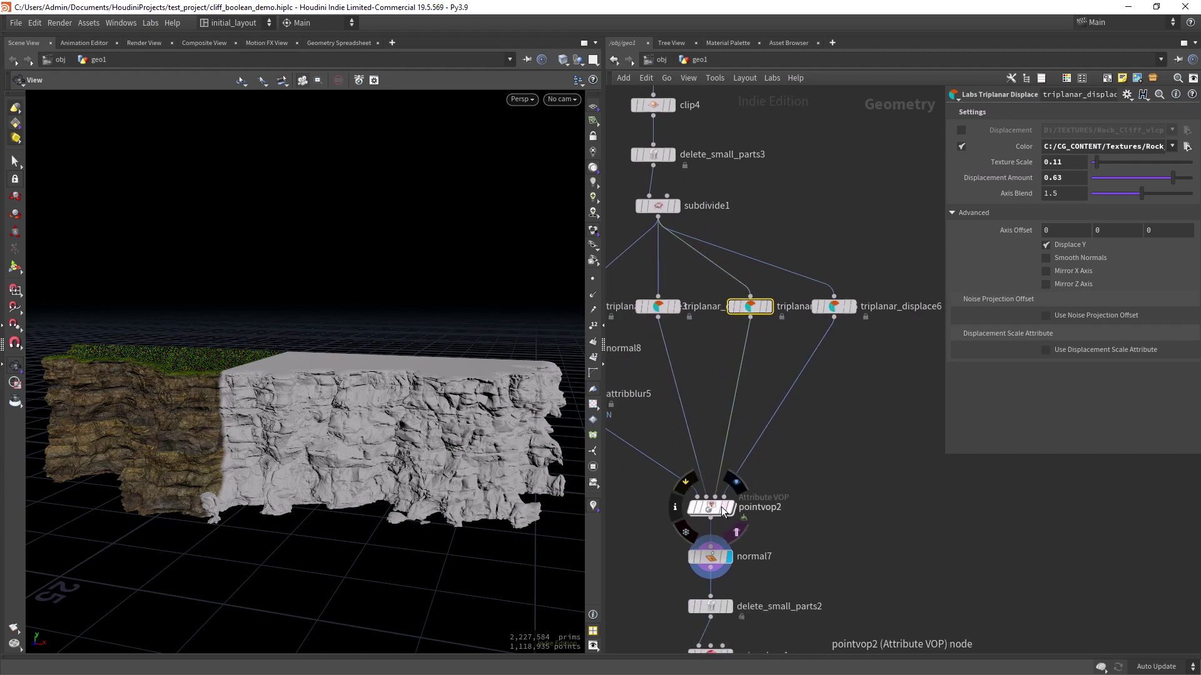
pyautogui.doubleClick(719, 504)
pyautogui.scroll(5, 775, 488)
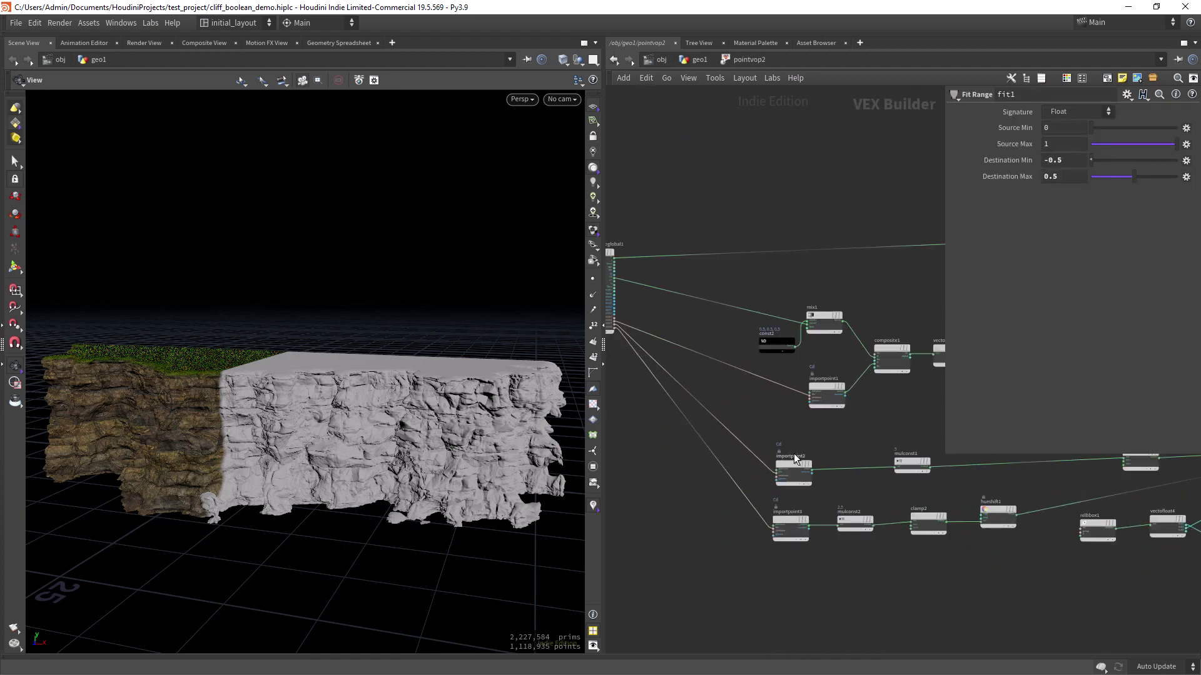
pyautogui.moveTo(792, 426); pyautogui.dragTo(811, 584)
pyautogui.scroll(4, 764, 418)
pyautogui.moveTo(811, 438); pyautogui.dragTo(716, 393, button='middle')
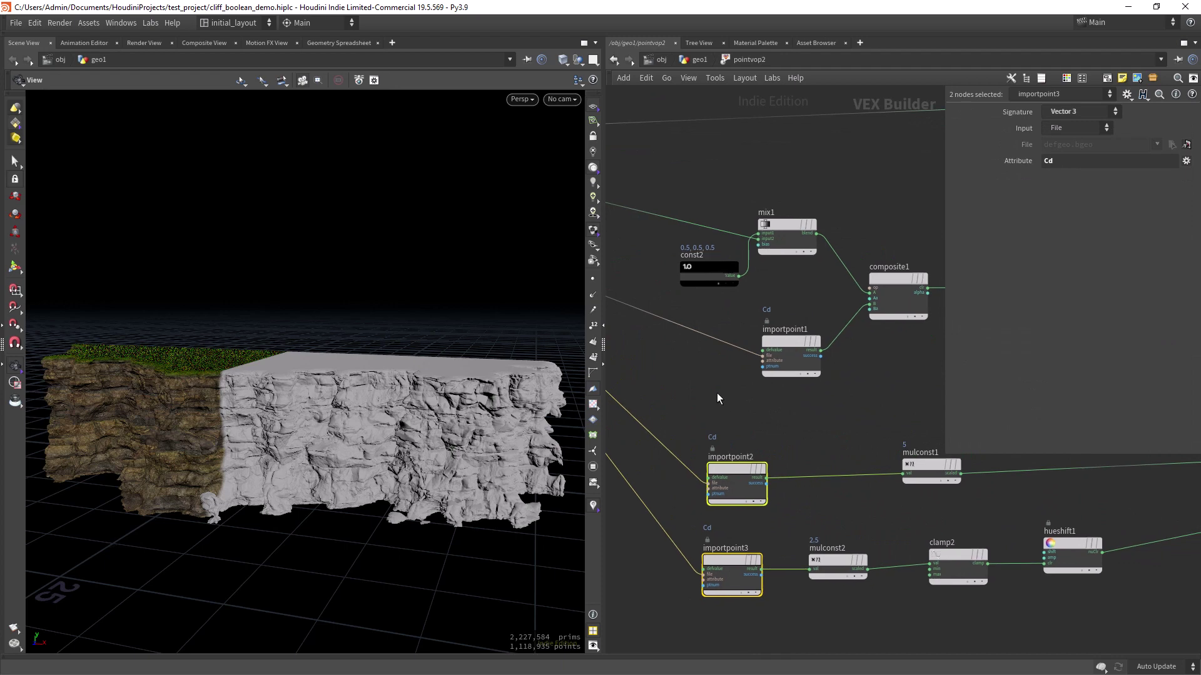
pyautogui.scroll(-2, 737, 422)
pyautogui.scroll(-2, 718, 468)
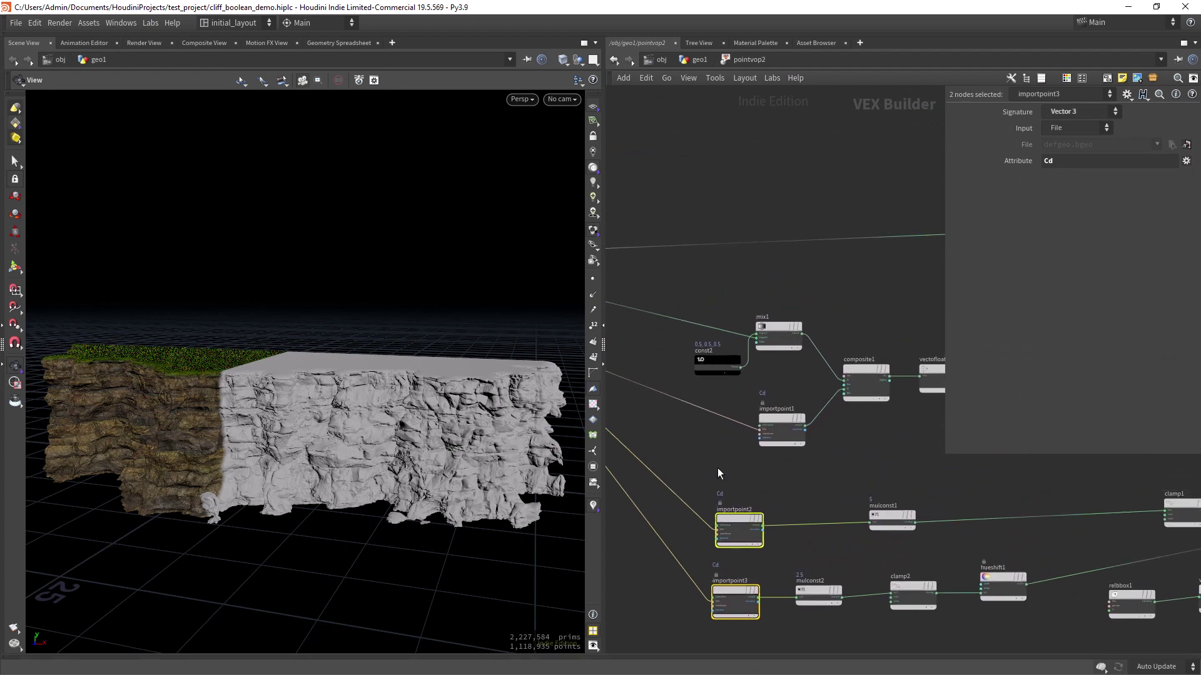
pyautogui.scroll(-2, 799, 484)
pyautogui.moveTo(739, 464); pyautogui.dragTo(703, 472, button='middle')
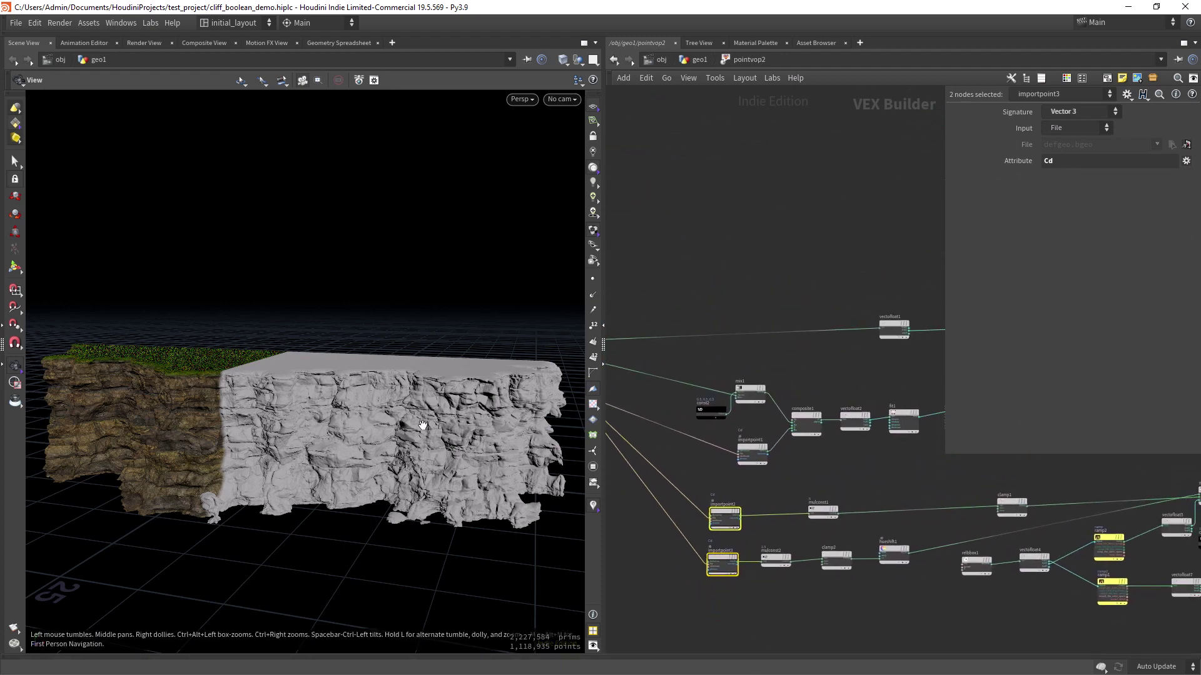
pyautogui.moveTo(413, 475)
pyautogui.mouseDown(button='right')
pyautogui.moveTo(310, 425)
pyautogui.moveTo(396, 429)
pyautogui.mouseUp(button='right')
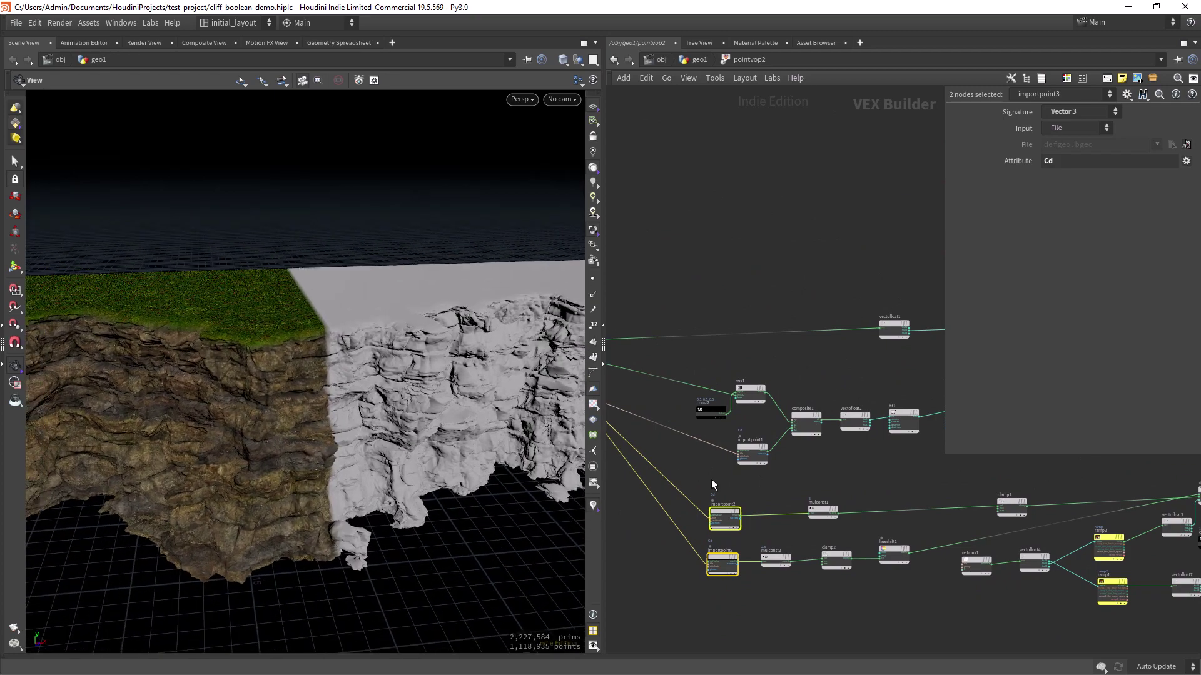
pyautogui.scroll(2, 742, 504)
pyautogui.scroll(2, 768, 499)
pyautogui.moveTo(768, 499)
pyautogui.mouseDown(button='middle')
pyautogui.moveTo(764, 527)
pyautogui.moveTo(852, 556)
pyautogui.mouseUp(button='middle')
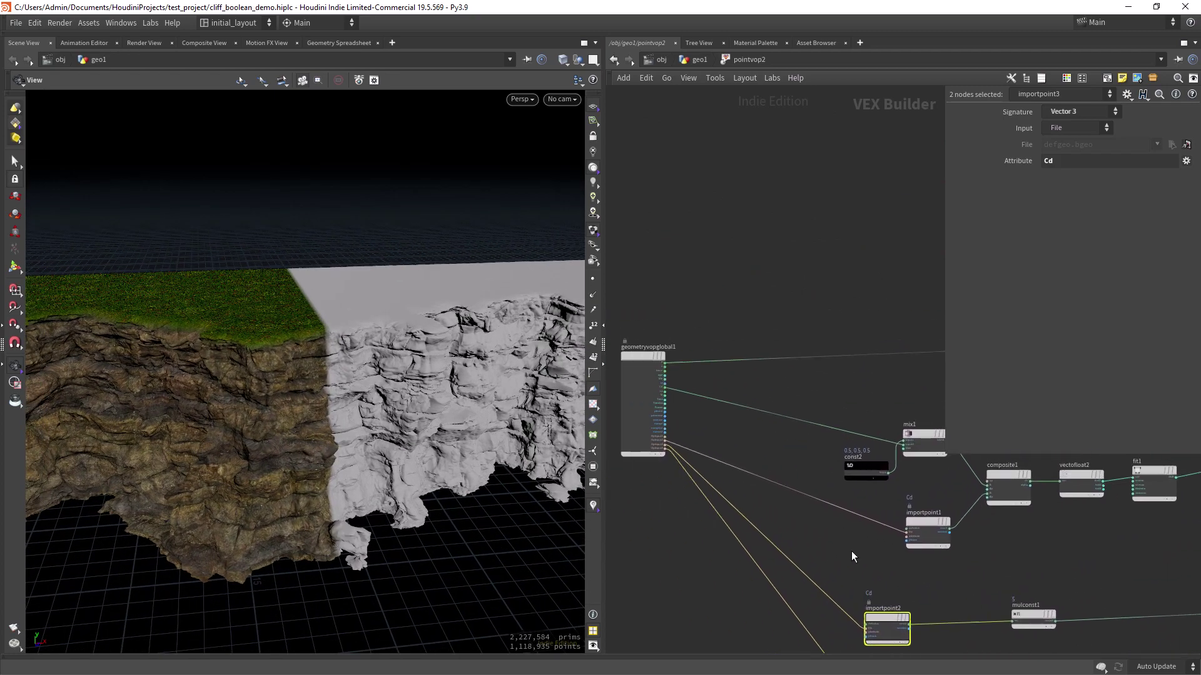
pyautogui.scroll(1, 715, 428)
pyautogui.scroll(1, 694, 411)
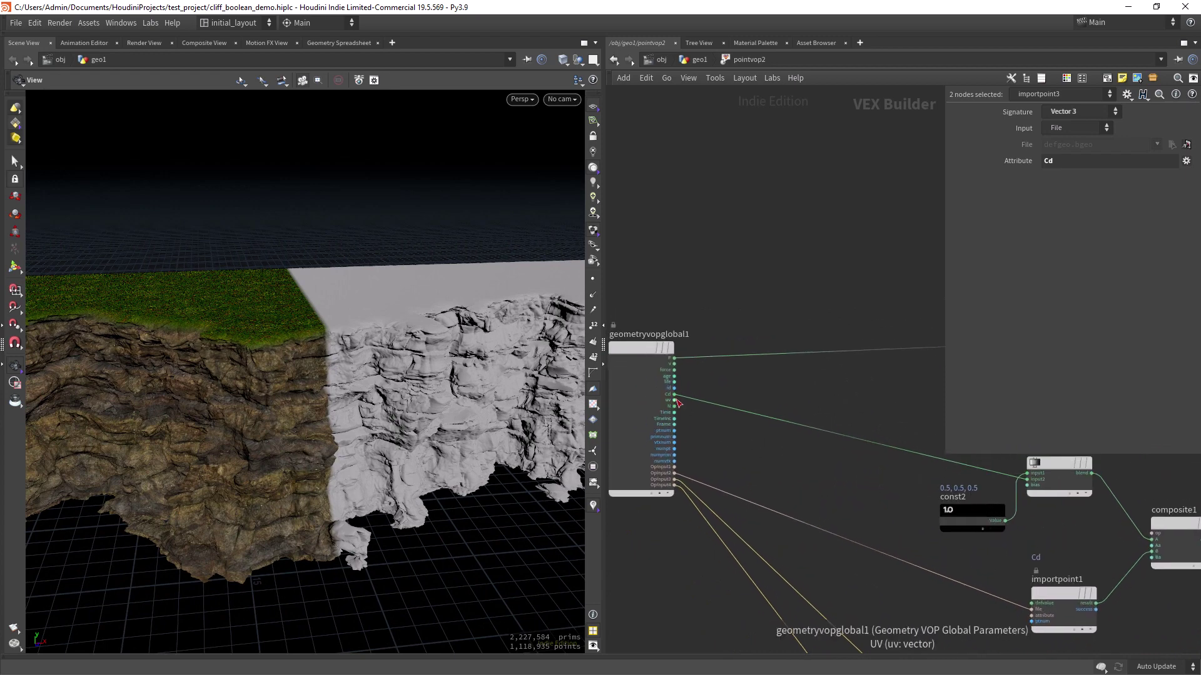
pyautogui.scroll(2, 698, 430)
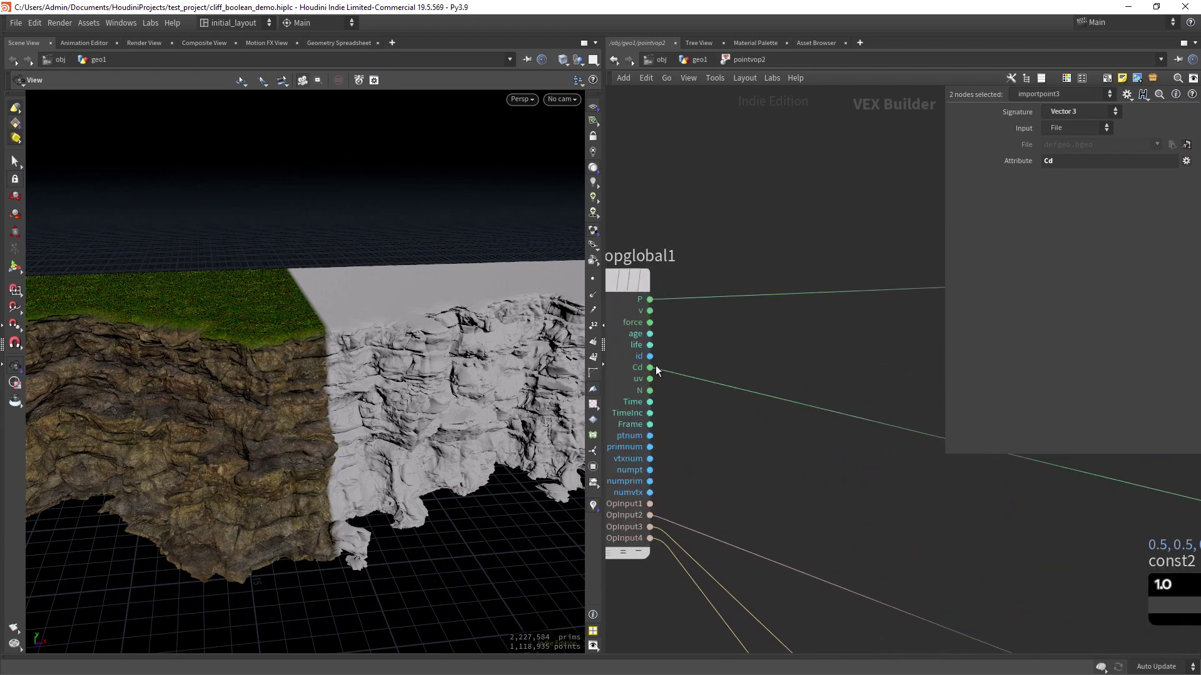
pyautogui.scroll(-3, 789, 464)
pyautogui.scroll(1, 613, 386)
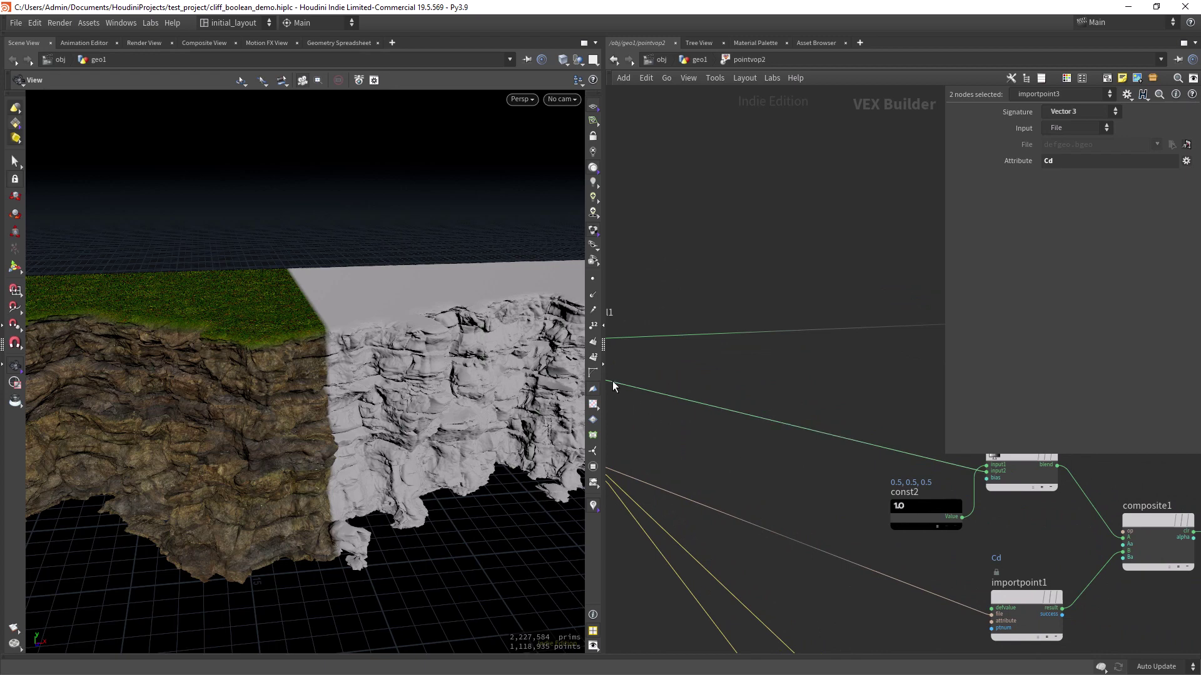
pyautogui.moveTo(822, 496)
pyautogui.mouseDown(button='middle')
pyautogui.moveTo(763, 471)
pyautogui.moveTo(909, 492)
pyautogui.mouseUp(button='middle')
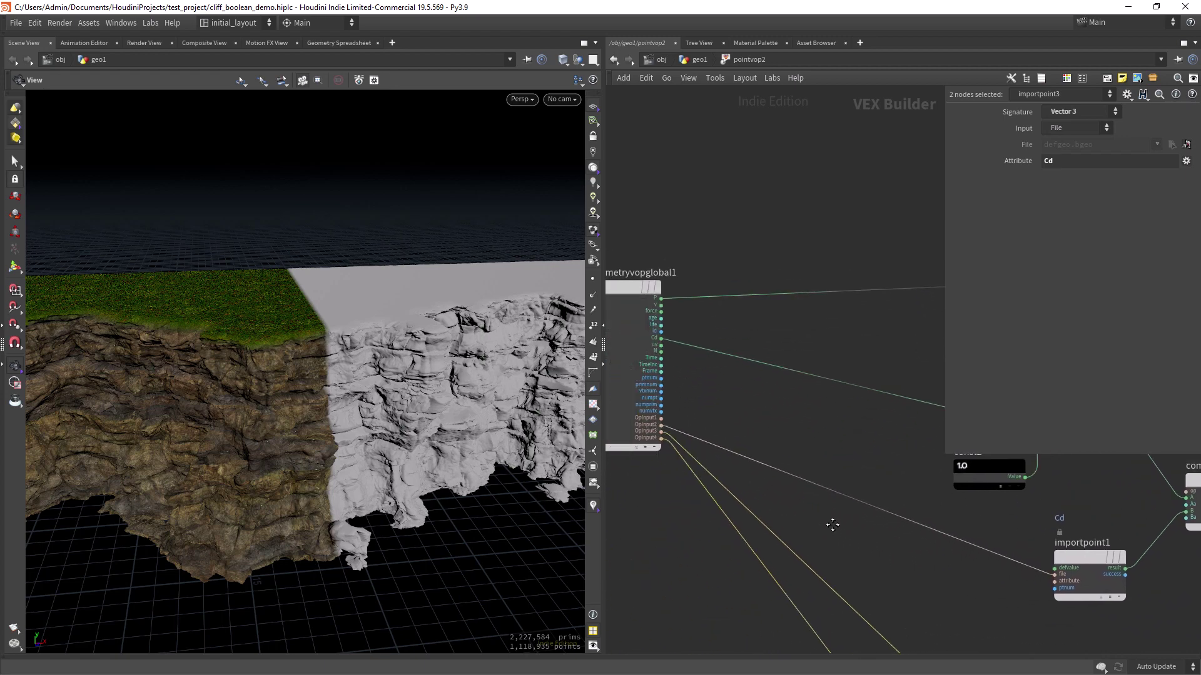
pyautogui.scroll(1, 672, 431)
pyautogui.moveTo(946, 582); pyautogui.dragTo(702, 503, button='middle')
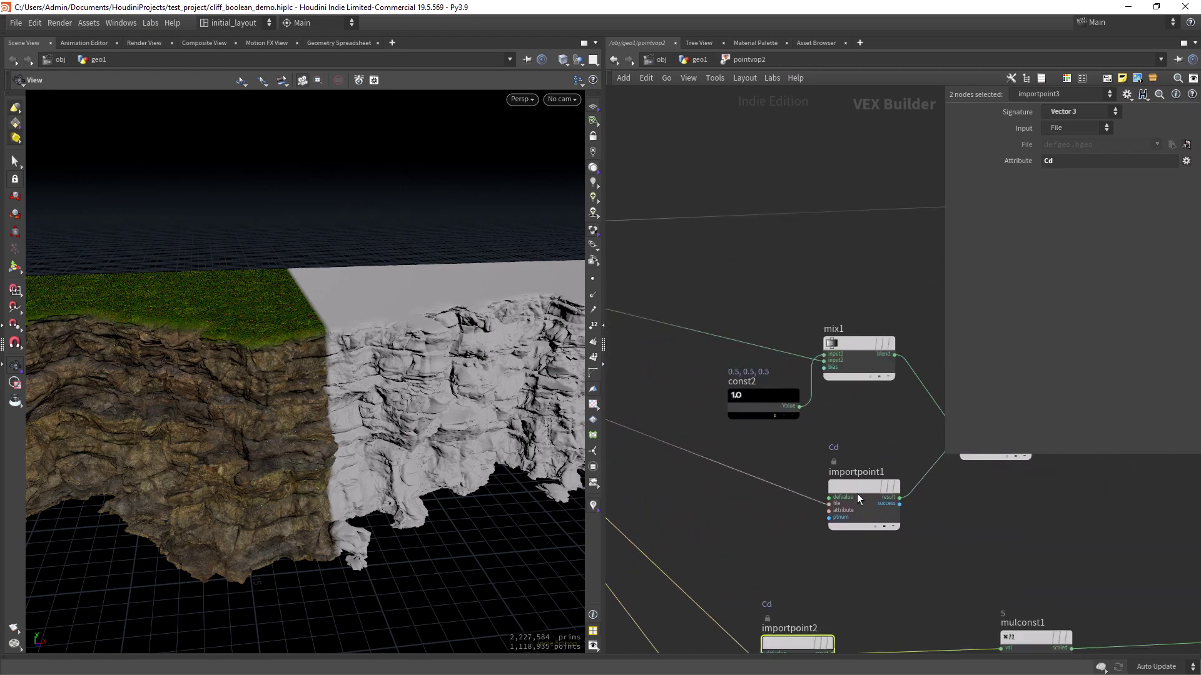
pyautogui.click(856, 494)
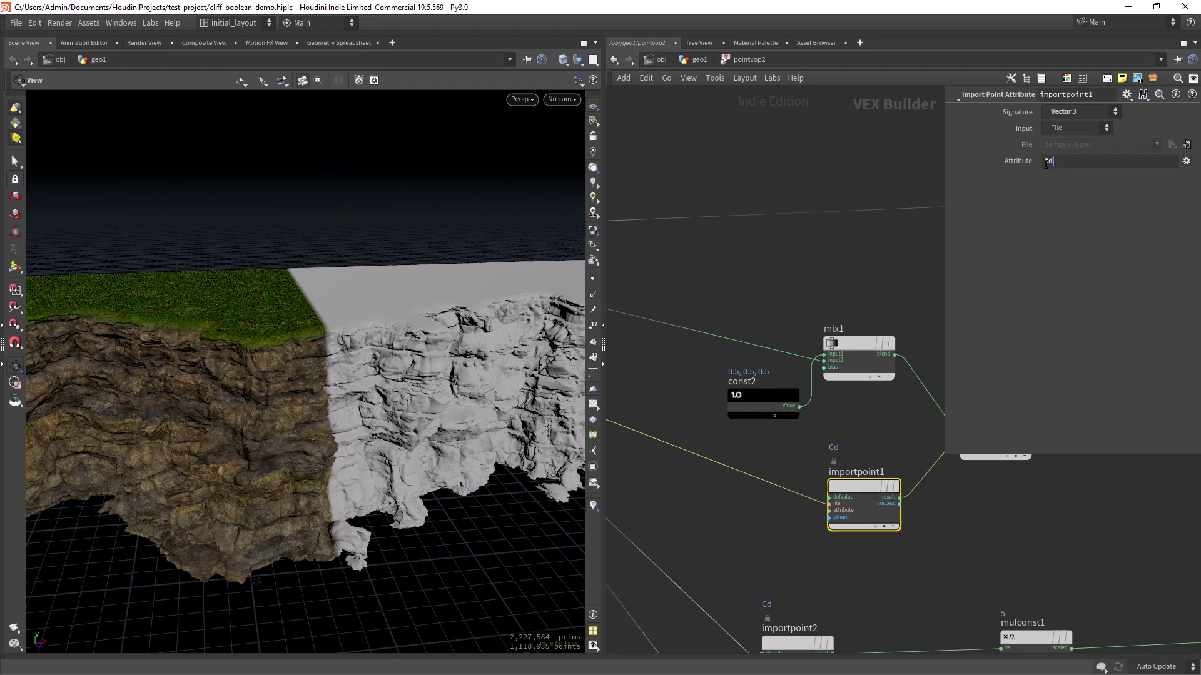
# Select composite1 and frame it alongside vectofloat2, mix1 and importpoint1 in the VOP graph.
pyautogui.moveTo(807, 400); pyautogui.dragTo(685, 416, button='middle')
pyautogui.click(835, 462)
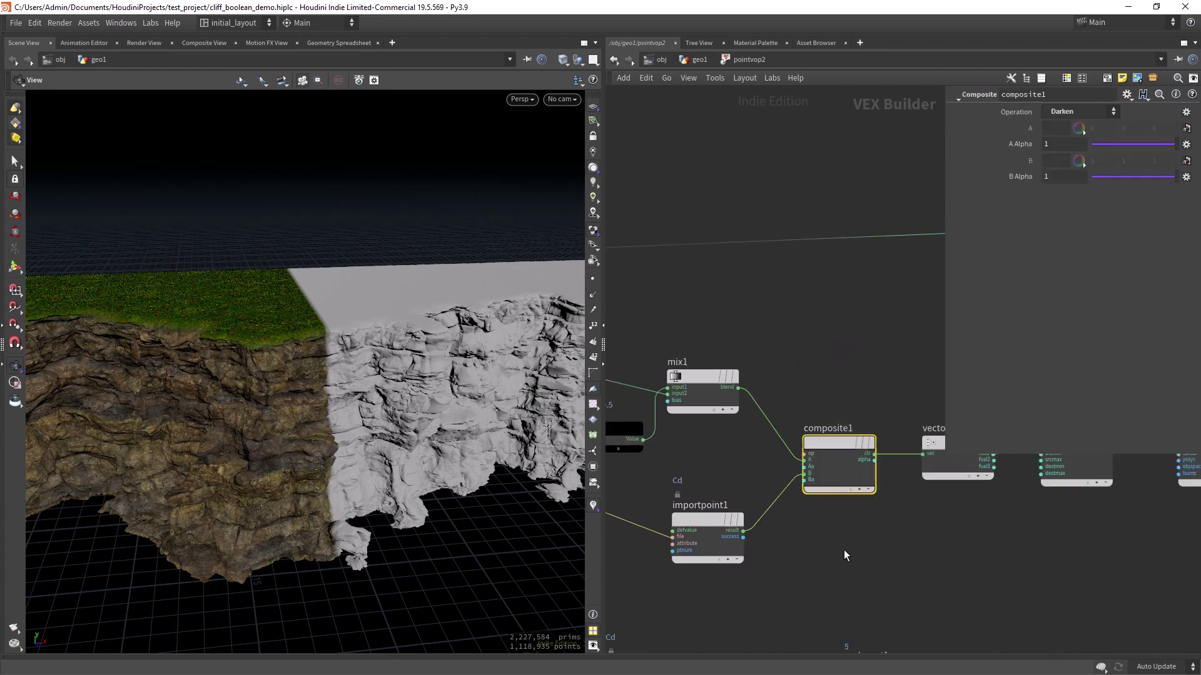
pyautogui.moveTo(843, 549); pyautogui.dragTo(783, 532, button='middle')
pyautogui.moveTo(712, 421); pyautogui.dragTo(780, 434, button='middle')
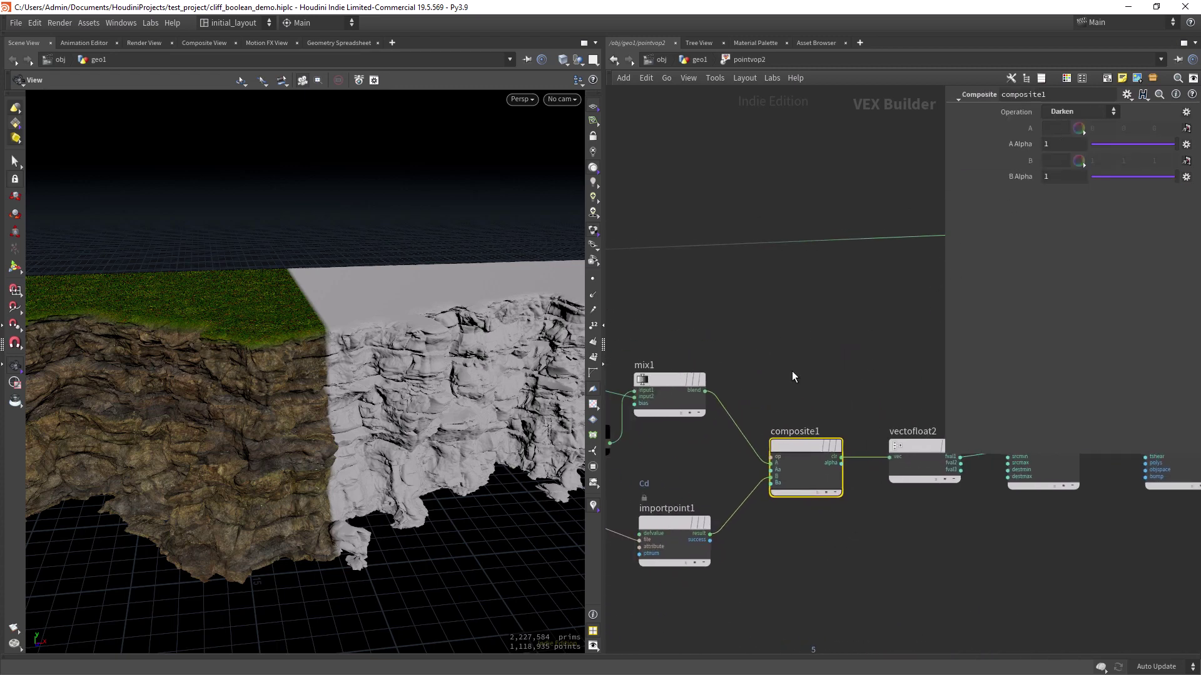
pyautogui.scroll(1, 706, 463)
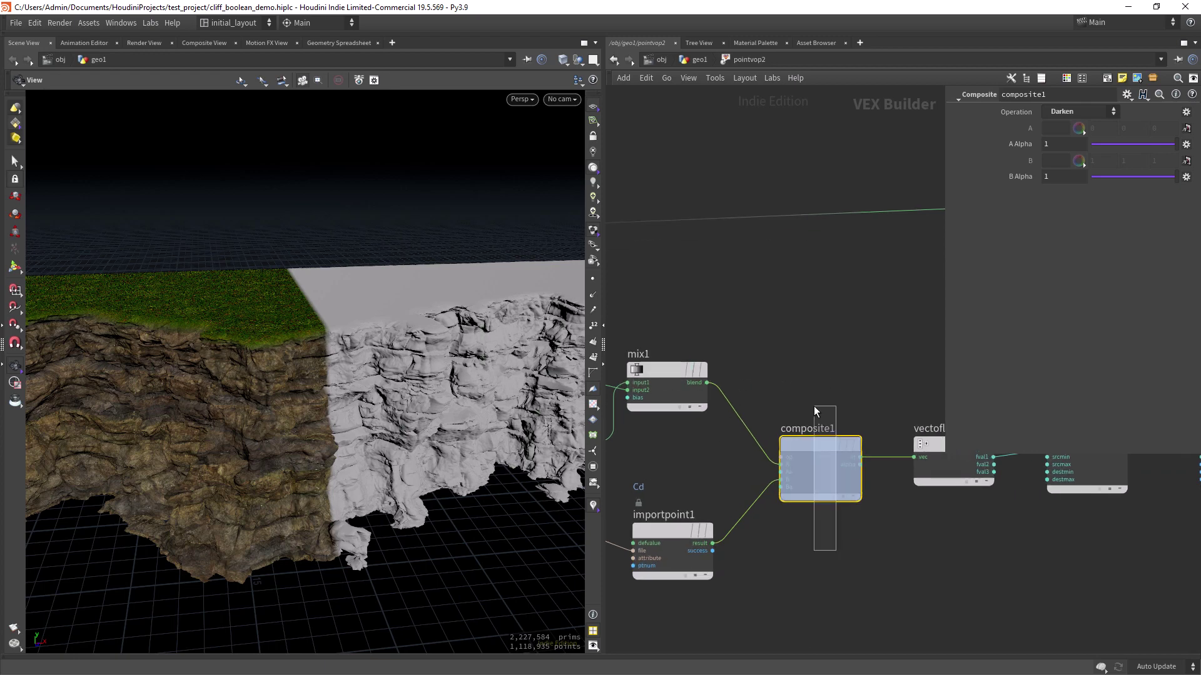
# Try A overlay B and Lighten as composite1's operation, settling on Darken.
pyautogui.click(1068, 114)
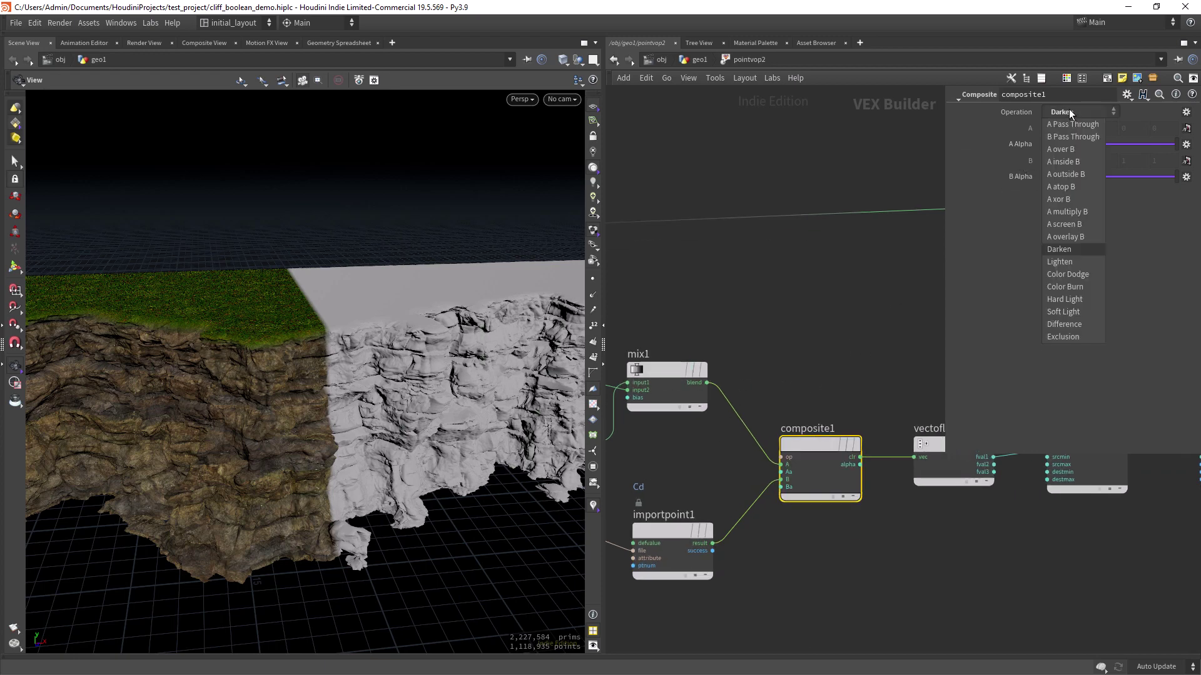
pyautogui.click(1074, 236)
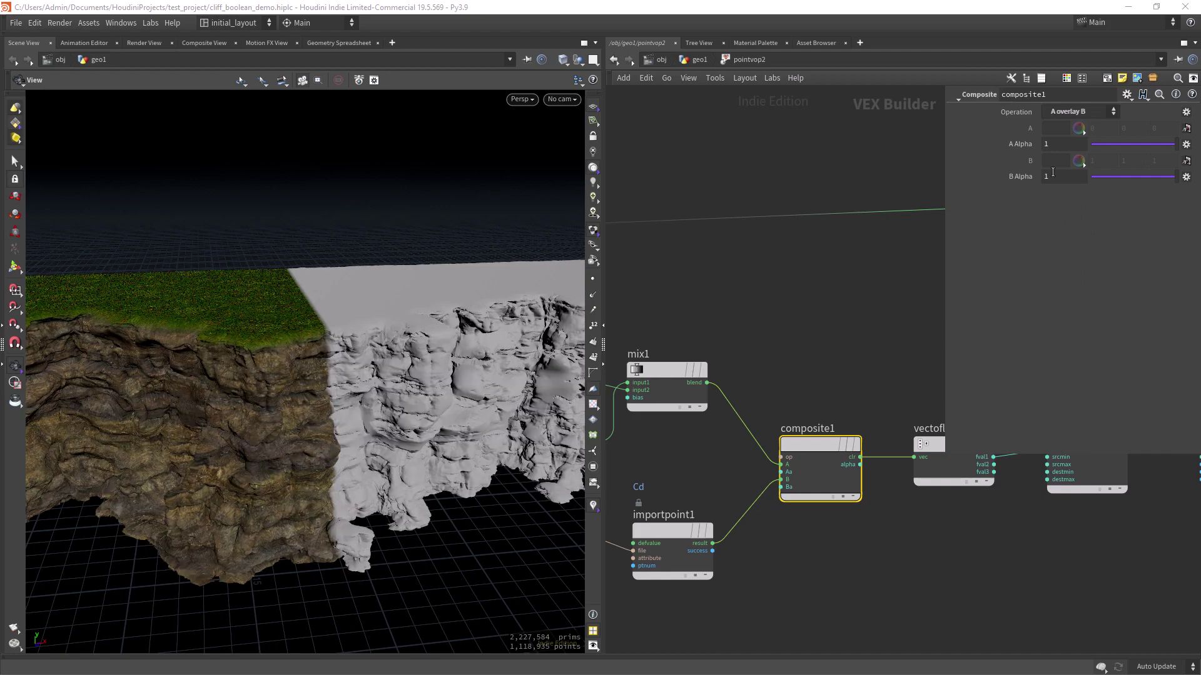
pyautogui.moveTo(456, 407); pyautogui.dragTo(716, 318)
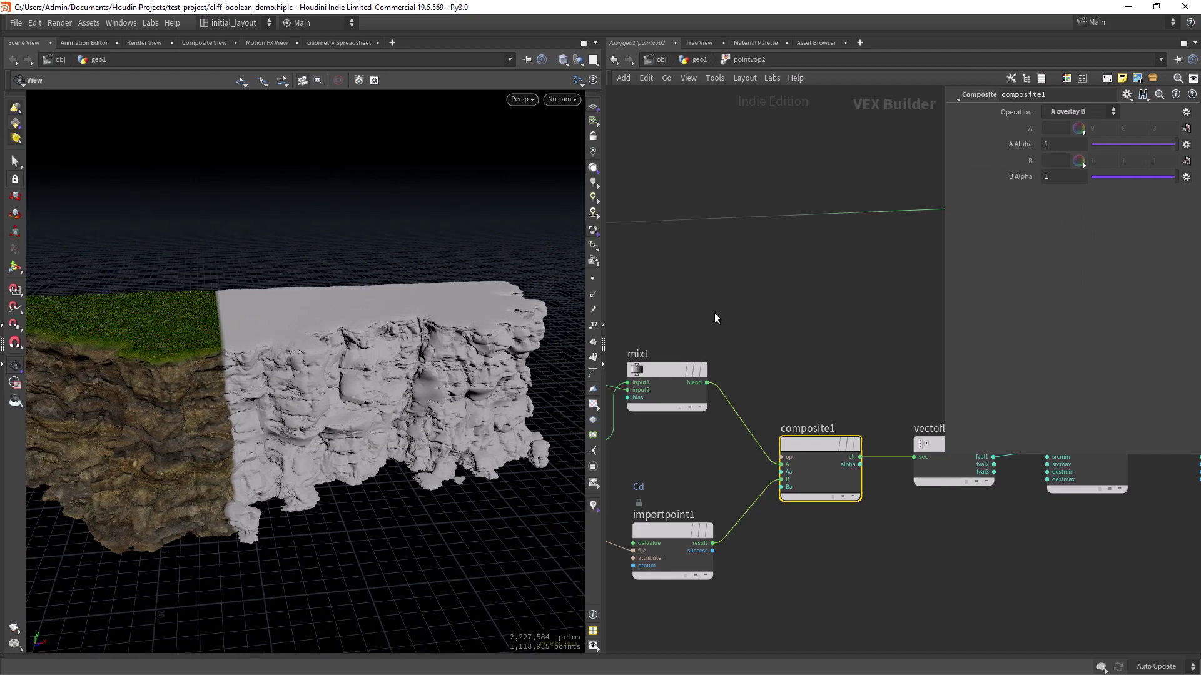
pyautogui.click(1067, 111)
pyautogui.click(1062, 262)
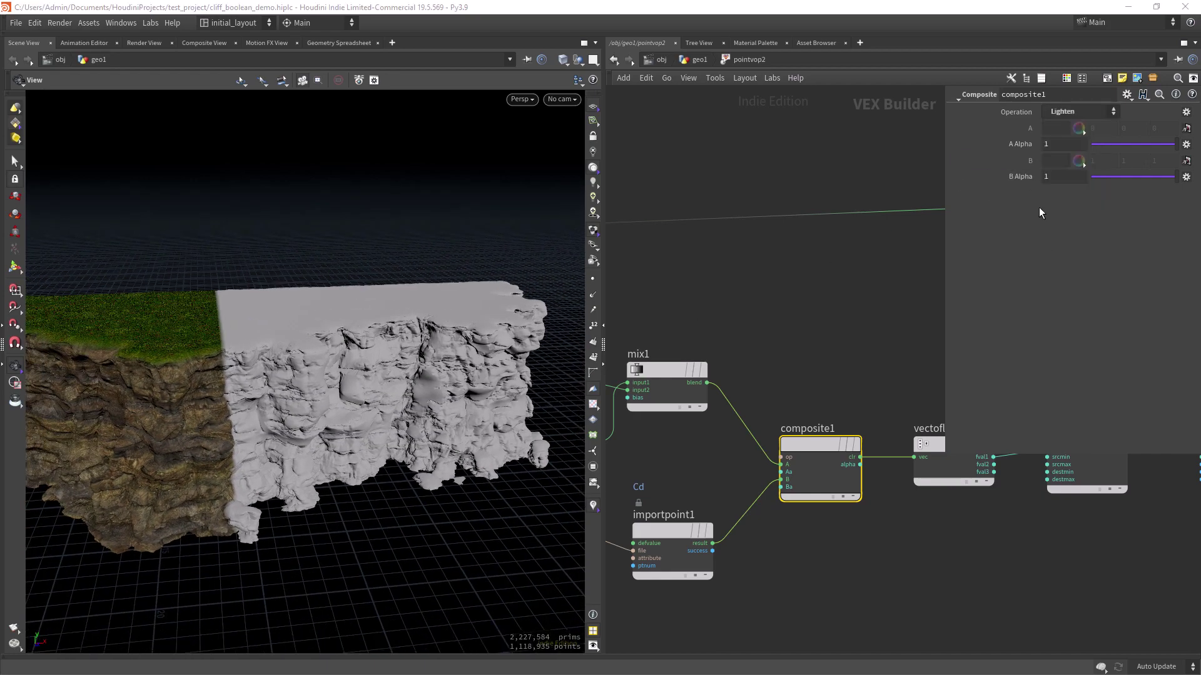
pyautogui.click(1060, 117)
pyautogui.click(1063, 249)
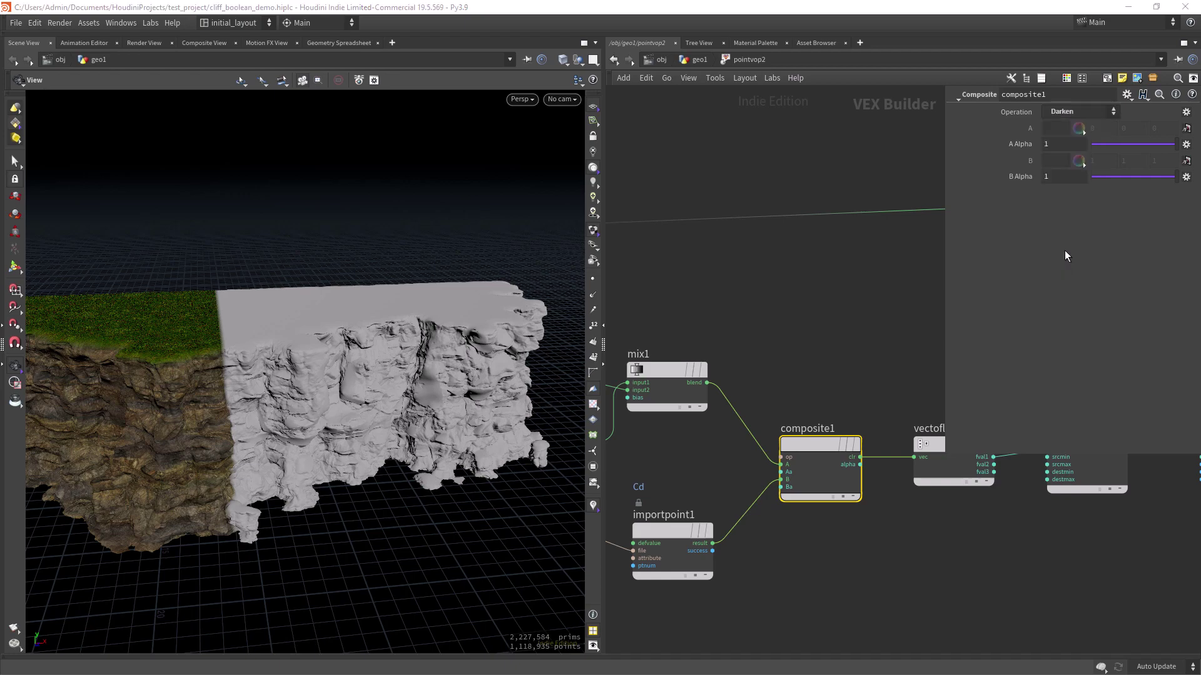
# Select fit1 to check its destination range.
pyautogui.moveTo(375, 438); pyautogui.dragTo(428, 450)
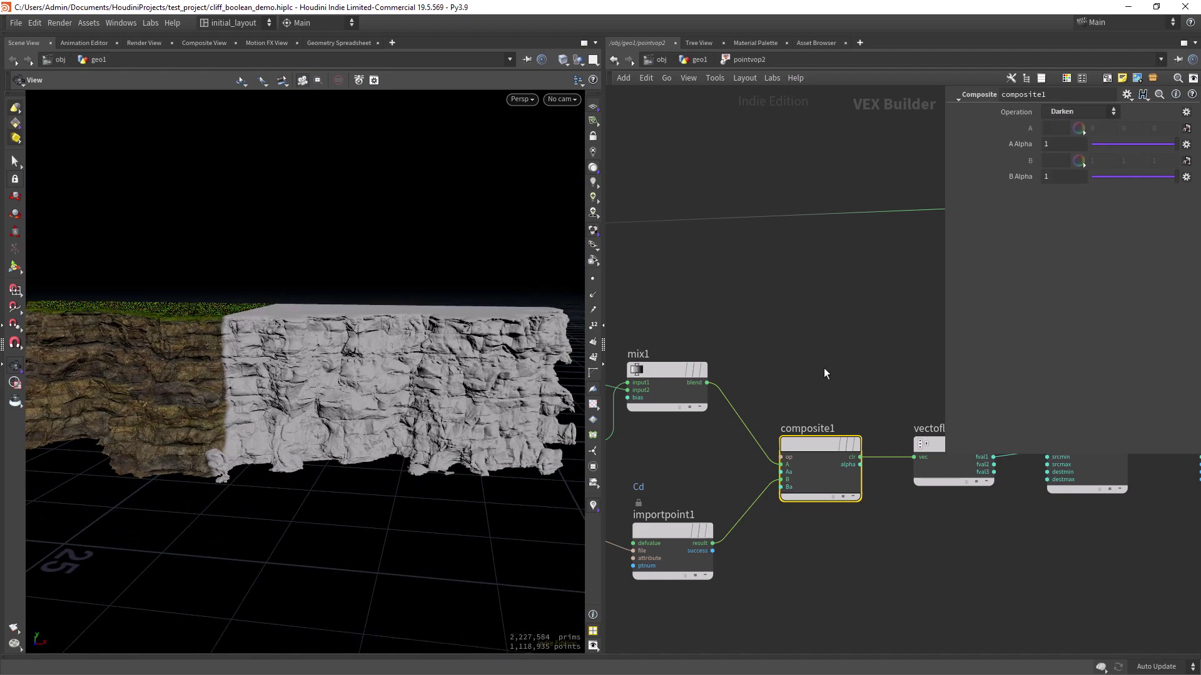
pyautogui.moveTo(823, 375); pyautogui.dragTo(738, 357, button='middle')
pyautogui.moveTo(846, 353); pyautogui.dragTo(862, 574)
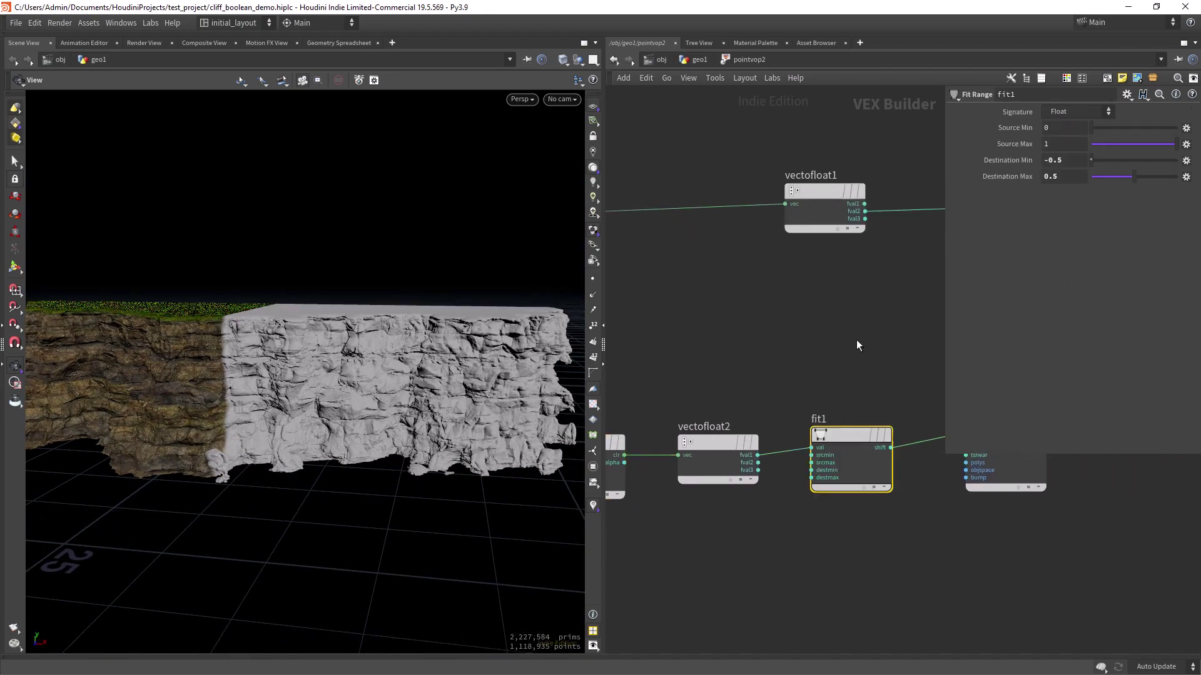
pyautogui.moveTo(858, 343); pyautogui.dragTo(758, 360, button='middle')
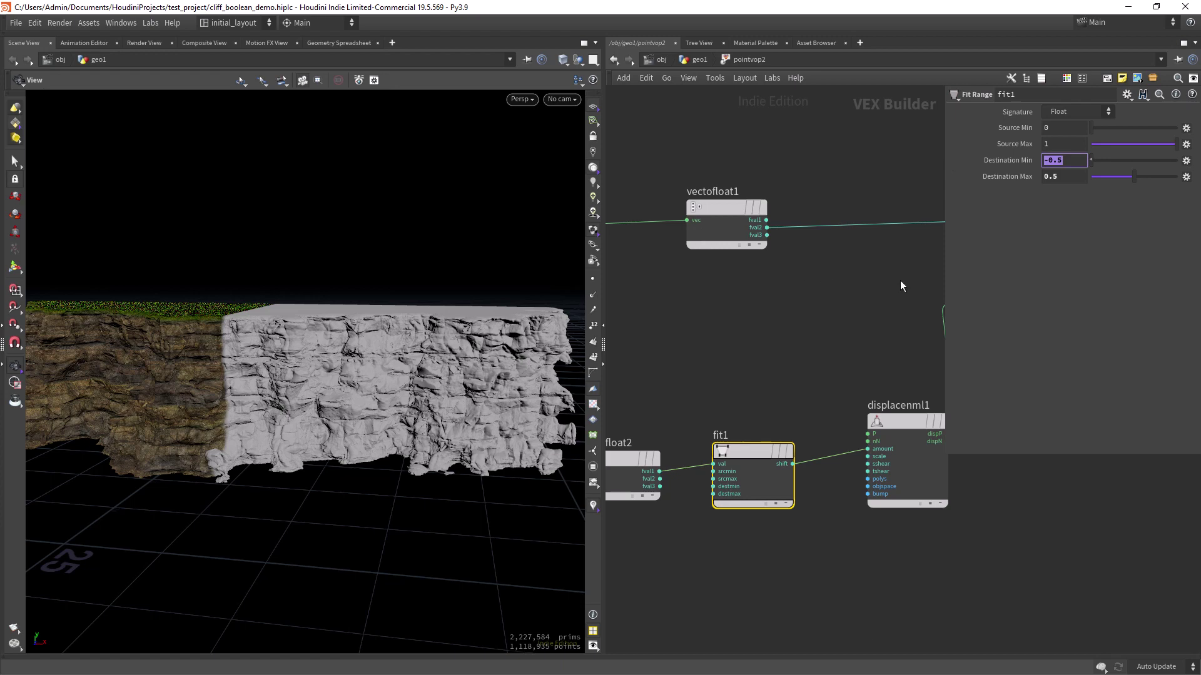
# Set displacenml1's displacement scale to 0.881.
pyautogui.moveTo(743, 383); pyautogui.dragTo(710, 394, button='middle')
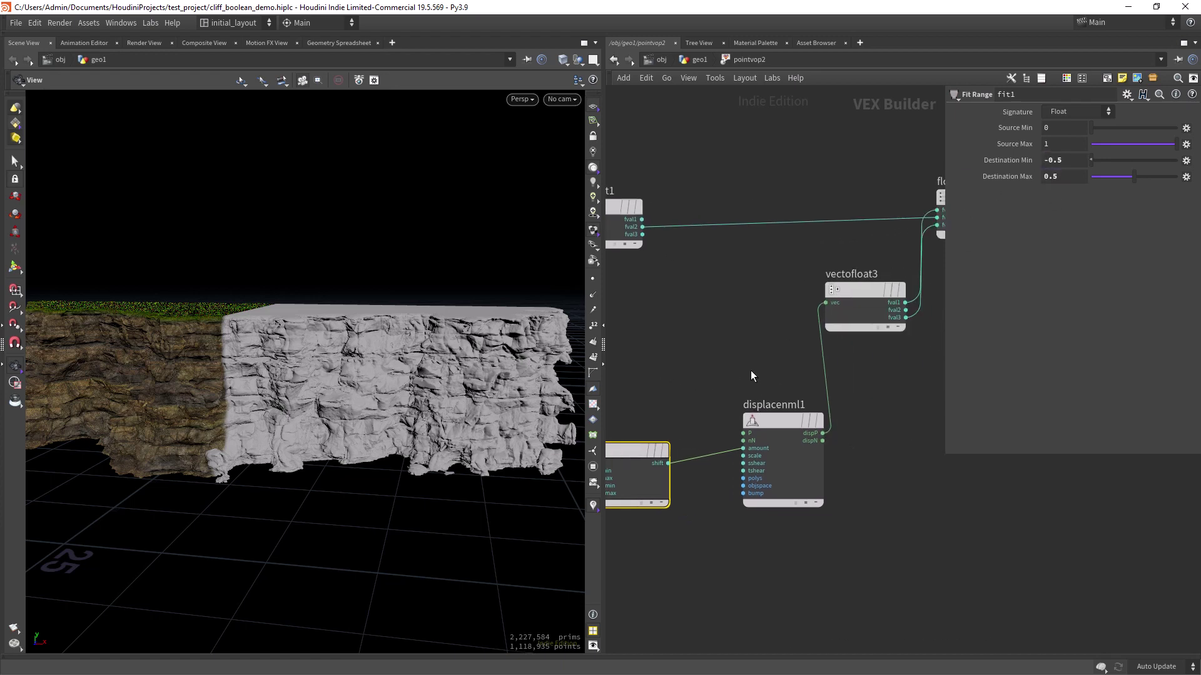
pyautogui.click(782, 420)
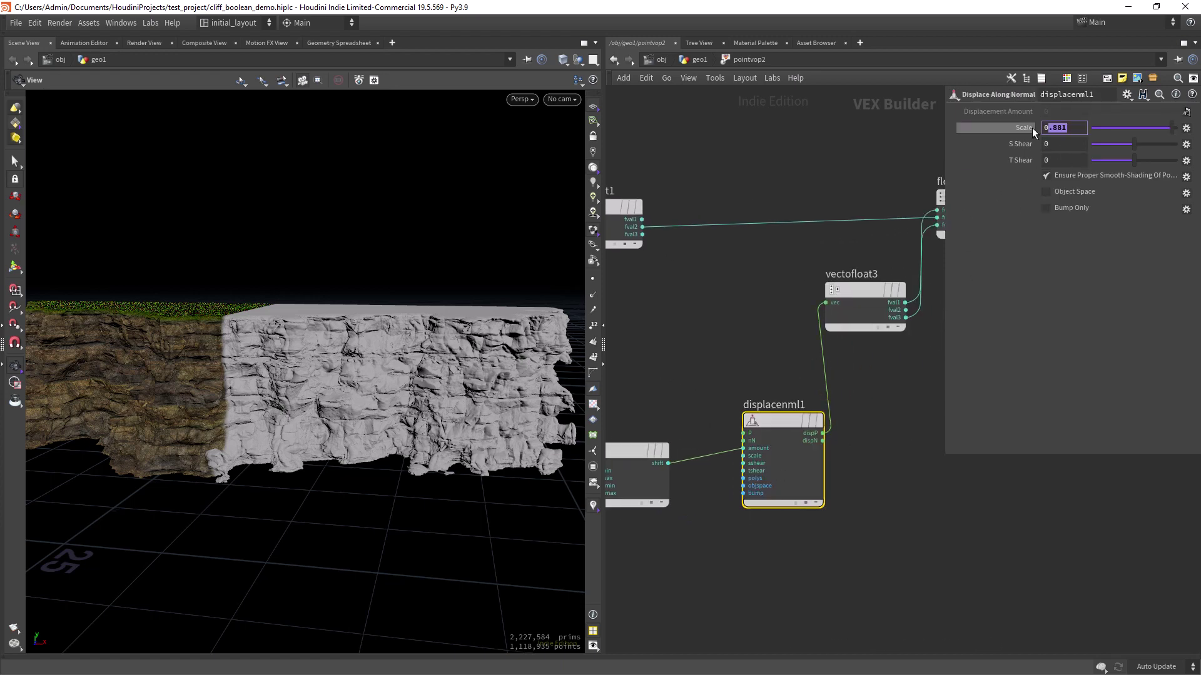
pyautogui.moveTo(1154, 131); pyautogui.dragTo(1176, 128)
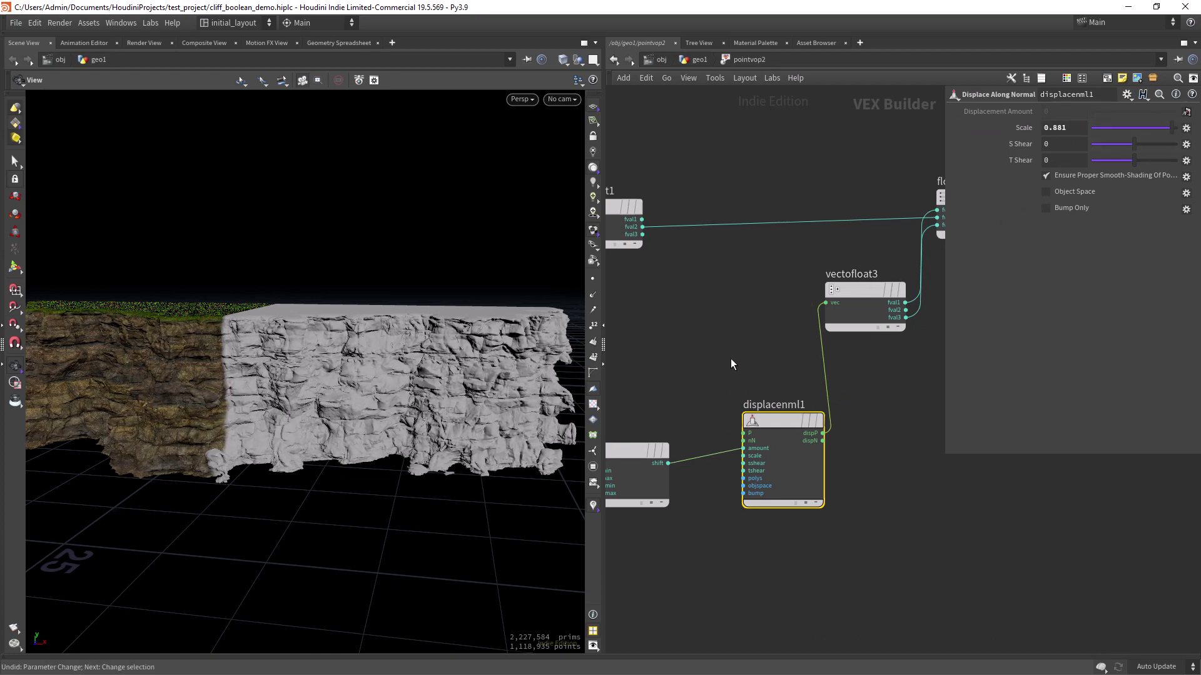
pyautogui.moveTo(730, 360); pyautogui.dragTo(648, 392, button='middle')
pyautogui.moveTo(438, 438)
pyautogui.mouseDown()
pyautogui.moveTo(416, 402)
pyautogui.moveTo(430, 285)
pyautogui.mouseUp()
pyautogui.scroll(-3, 684, 349)
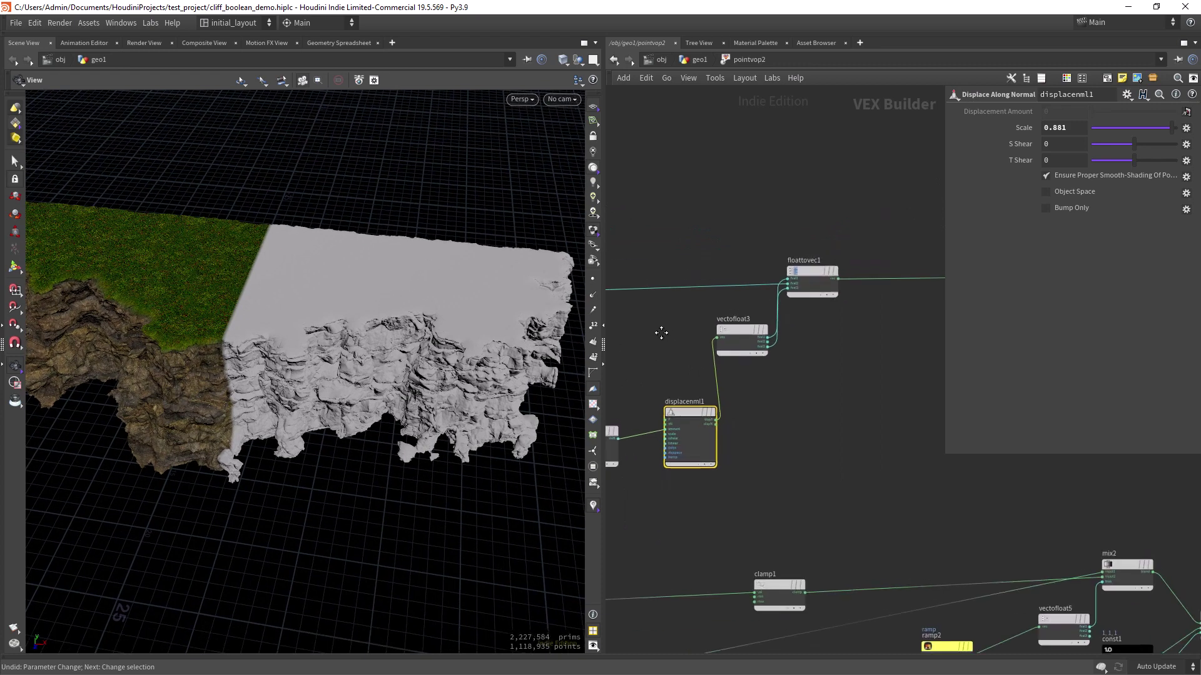
pyautogui.hscroll(-5, 682, 356)
pyautogui.hscroll(-5, 713, 369)
pyautogui.hscroll(-3, 732, 357)
pyautogui.scroll(4, 750, 341)
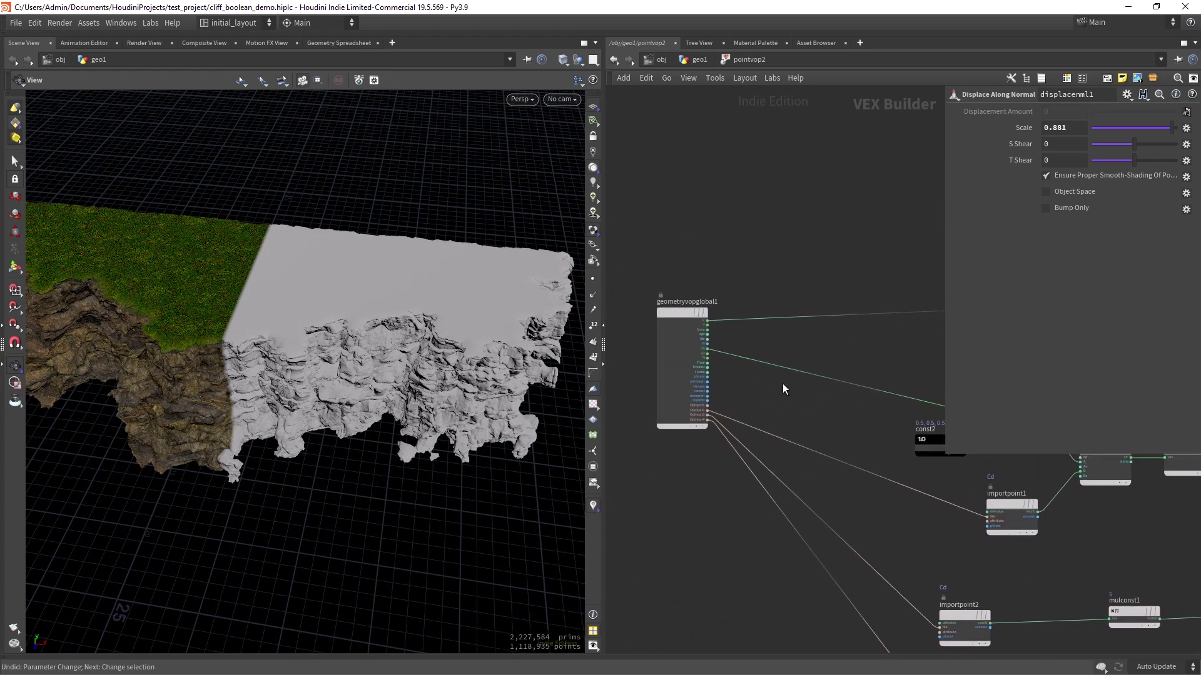
pyautogui.scroll(3, 786, 388)
pyautogui.scroll(-5, 651, 245)
pyautogui.scroll(2, 778, 294)
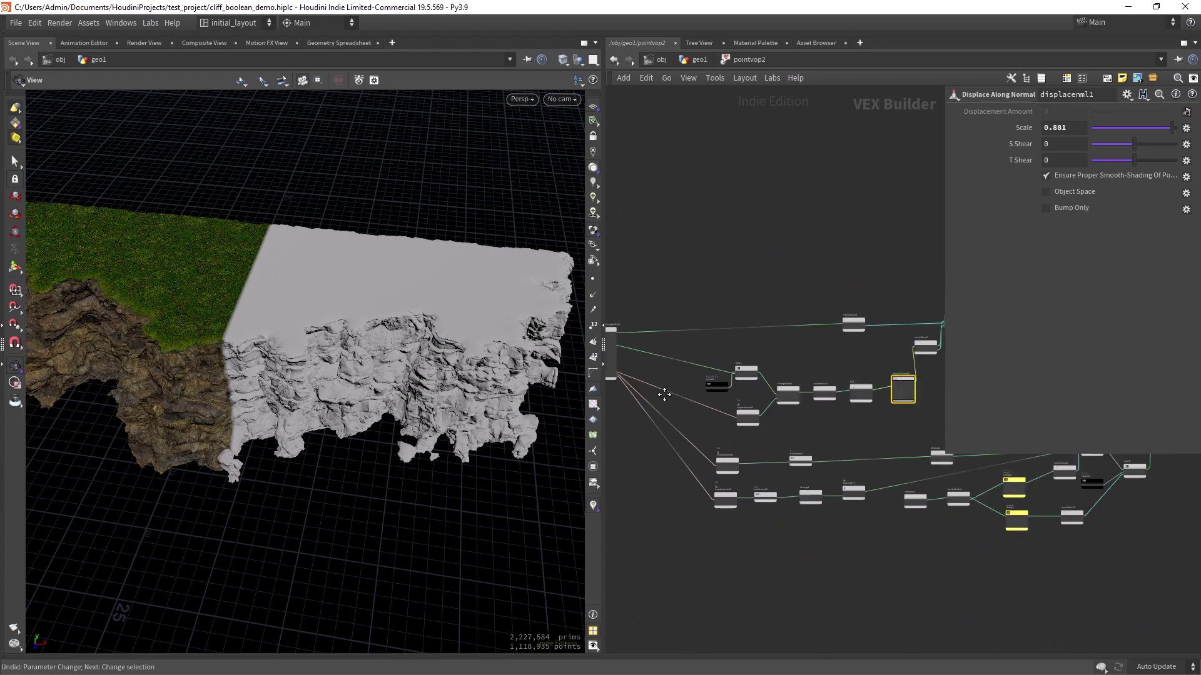
pyautogui.hscroll(3, 769, 350)
pyautogui.scroll(2, 764, 389)
pyautogui.scroll(2, 714, 393)
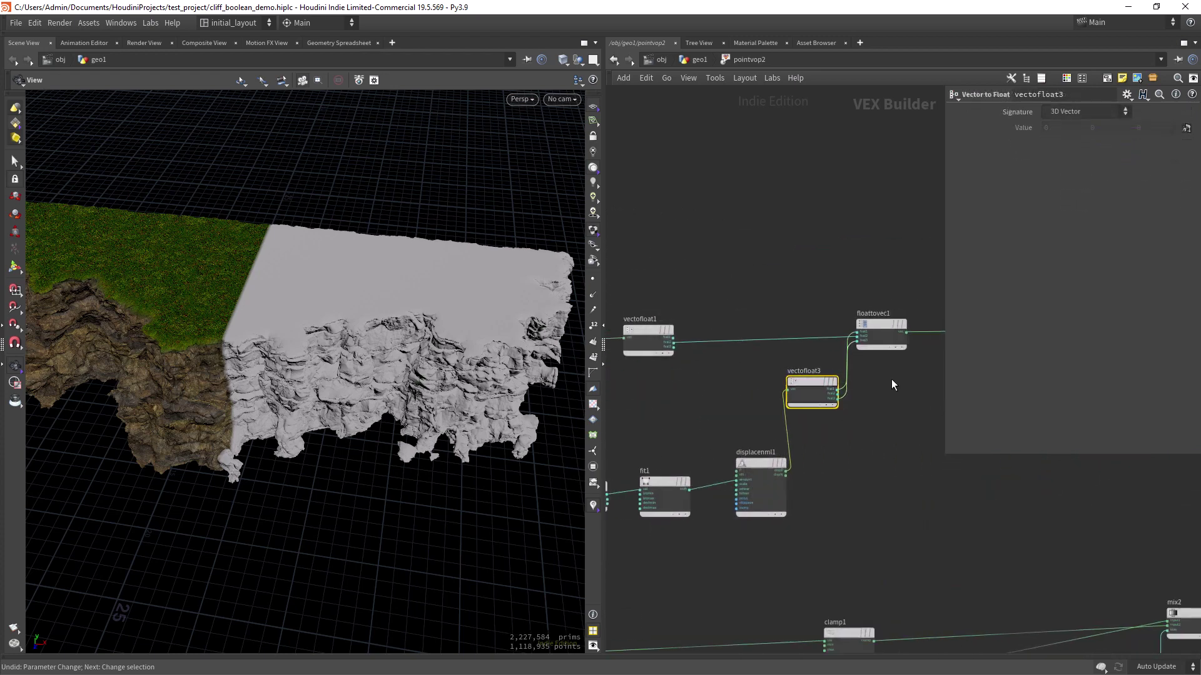
pyautogui.click(891, 379)
pyautogui.scroll(3, 884, 385)
pyautogui.scroll(-2, 813, 400)
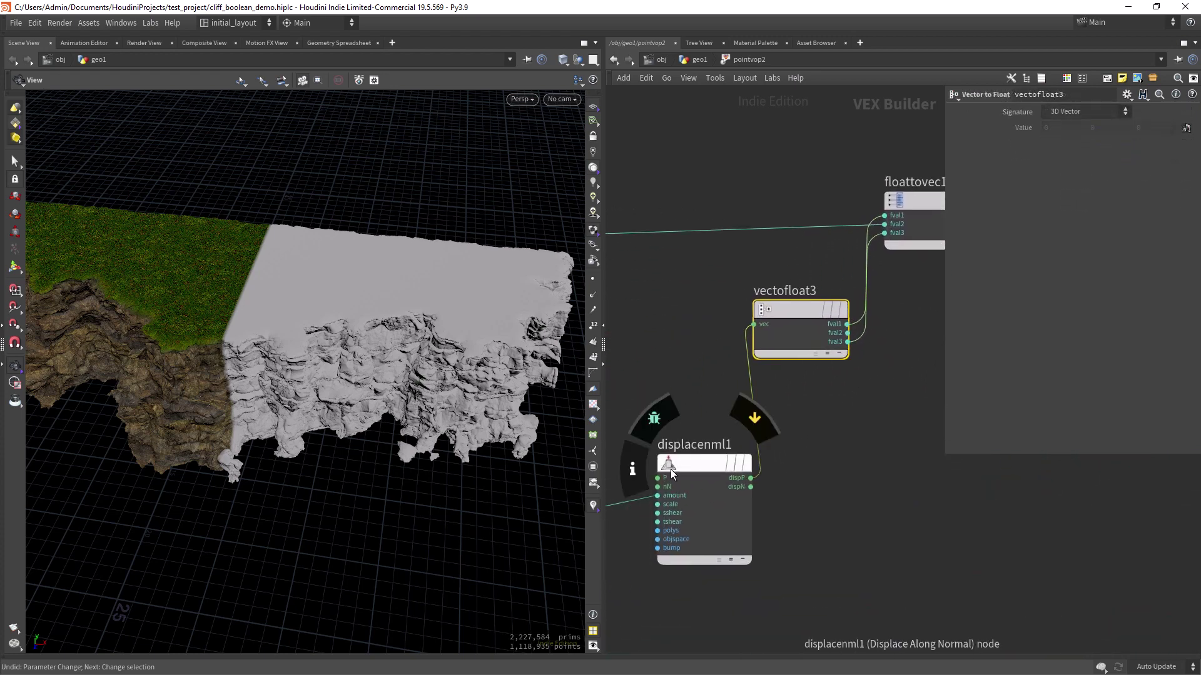
pyautogui.scroll(1, 831, 429)
pyautogui.scroll(1, 805, 417)
pyautogui.scroll(2, 805, 418)
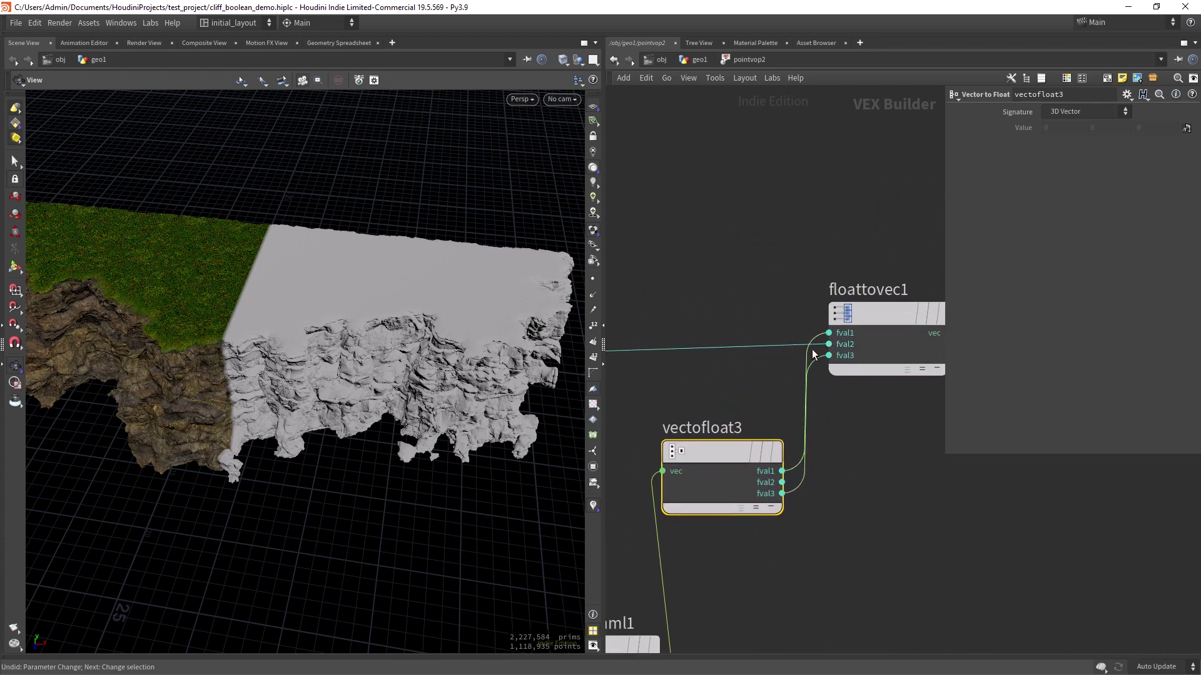
pyautogui.scroll(-2, 704, 366)
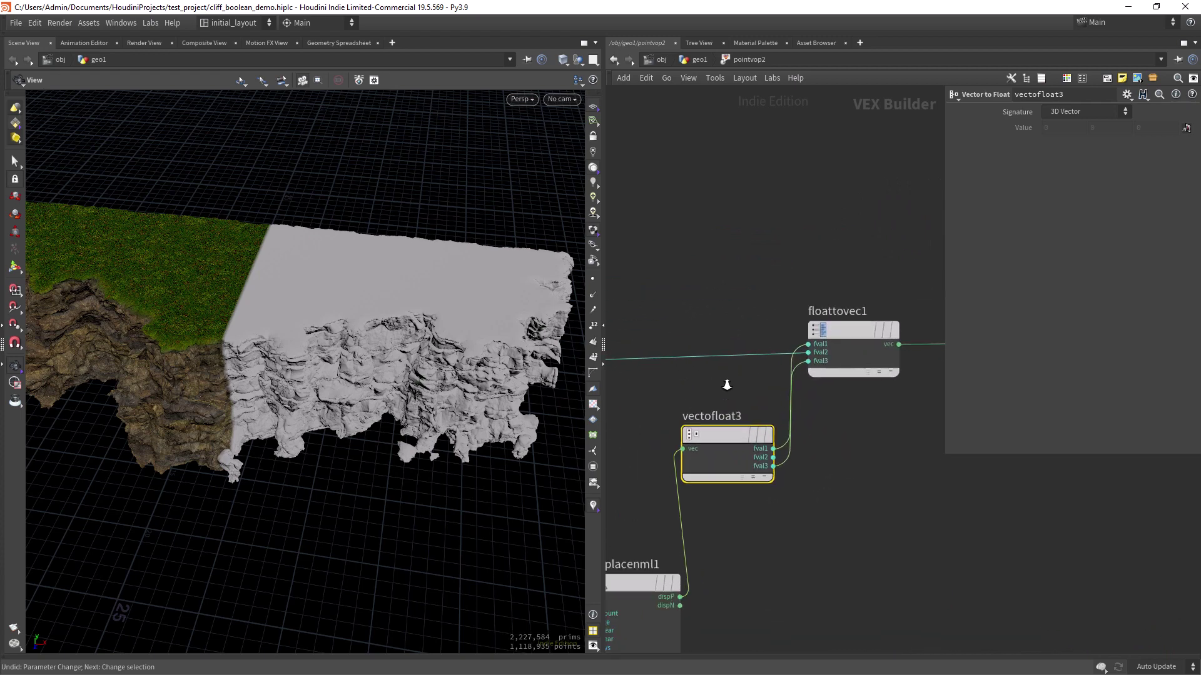
pyautogui.scroll(3, 724, 384)
pyautogui.scroll(-1, 747, 372)
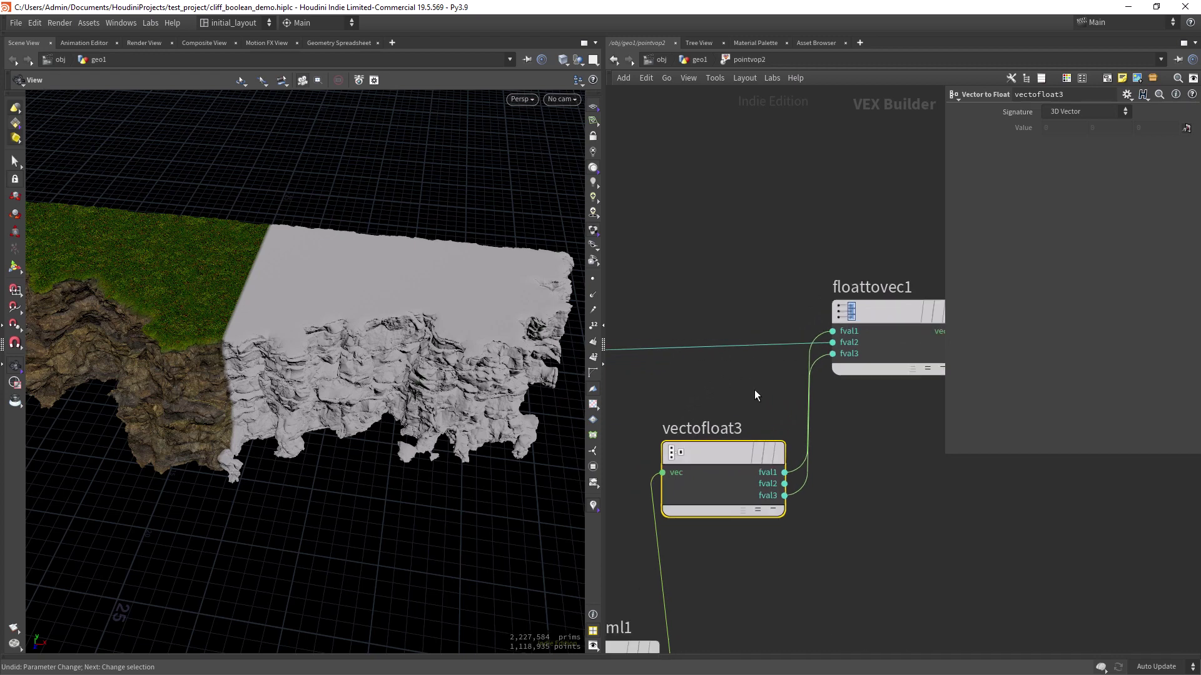
pyautogui.scroll(-1, 751, 389)
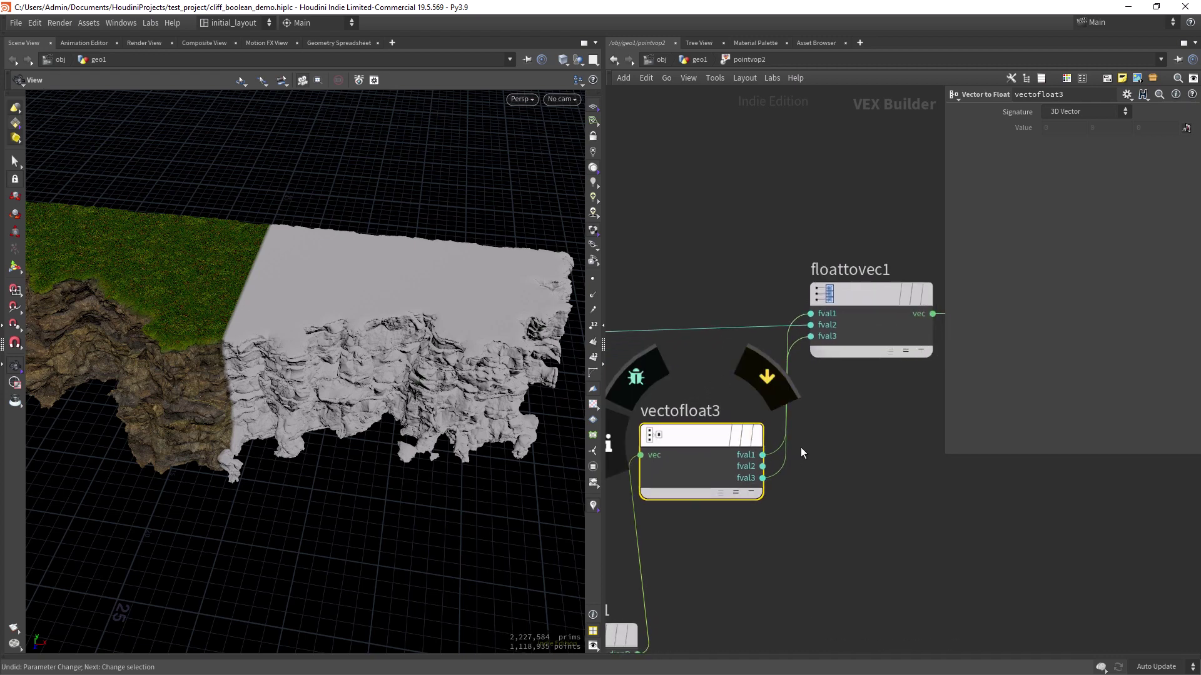
pyautogui.scroll(-1, 843, 423)
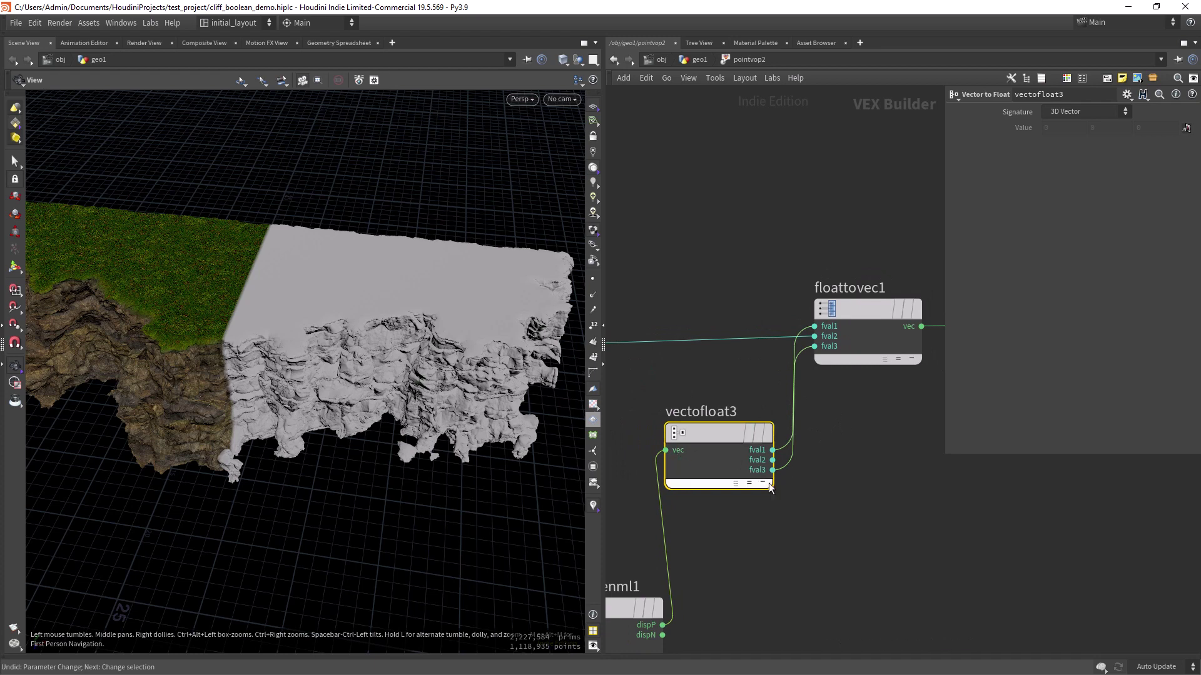
pyautogui.scroll(-2, 769, 488)
pyautogui.scroll(-2, 844, 475)
pyautogui.scroll(-2, 804, 489)
pyautogui.scroll(-1, 813, 485)
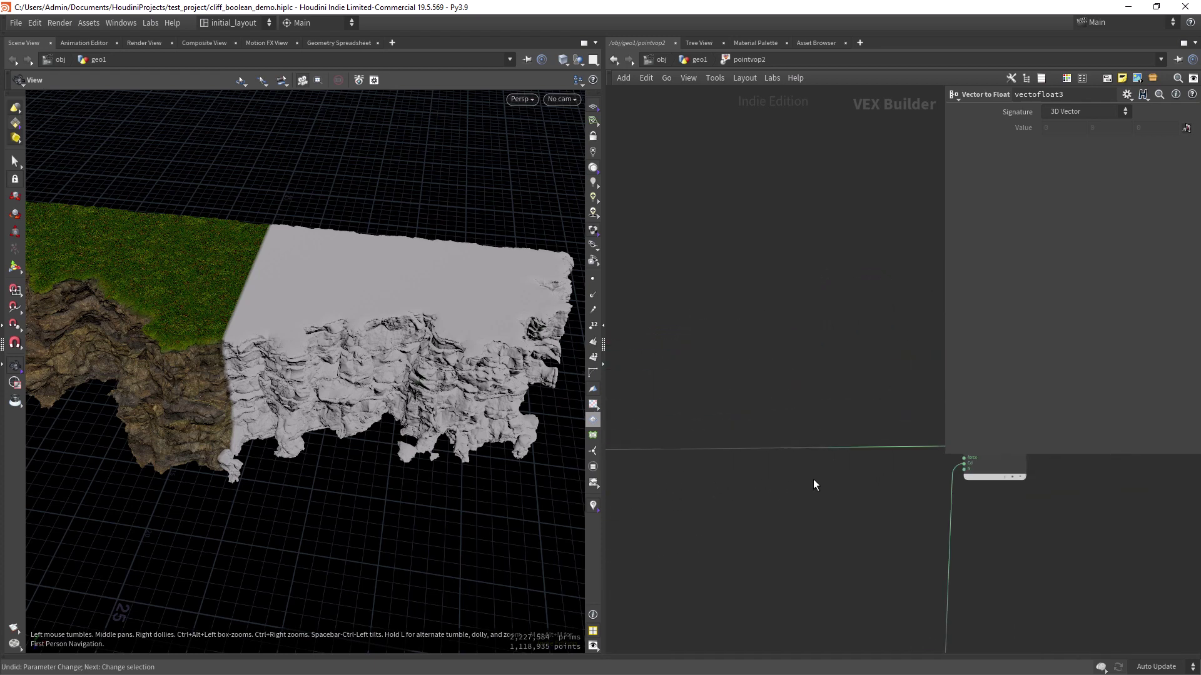
pyautogui.scroll(4, 801, 457)
pyautogui.scroll(-2, 781, 450)
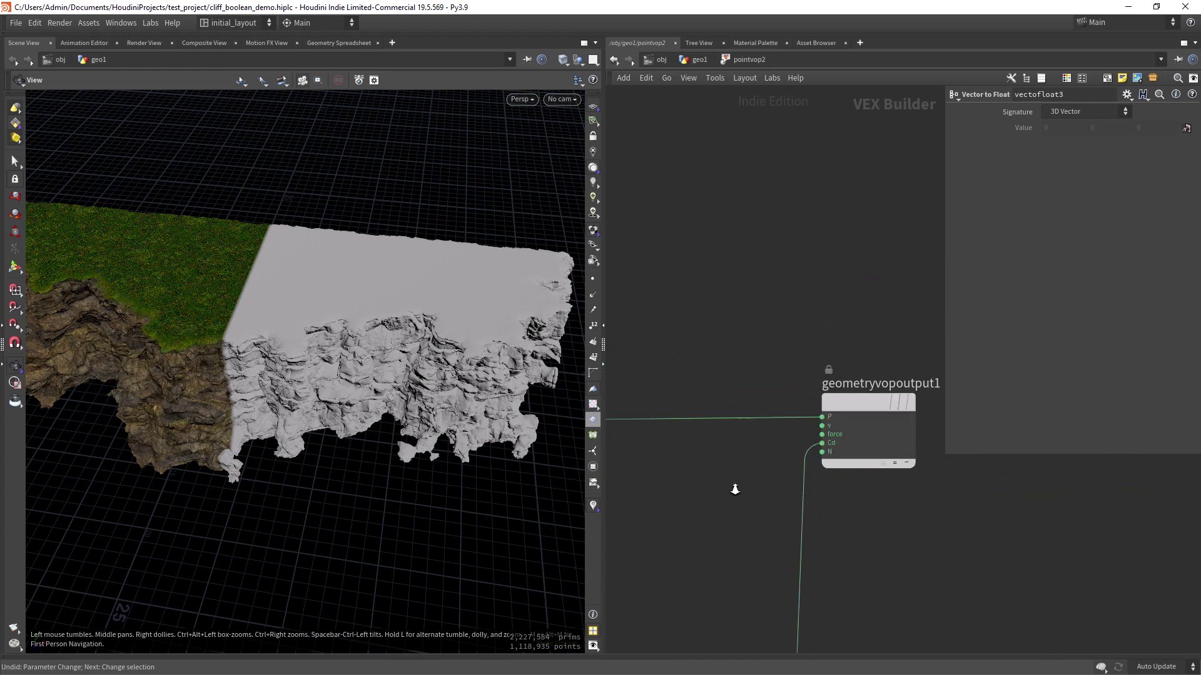
pyautogui.scroll(-3, 732, 475)
pyautogui.scroll(1, 732, 488)
pyautogui.scroll(1, 763, 469)
pyautogui.scroll(2, 770, 429)
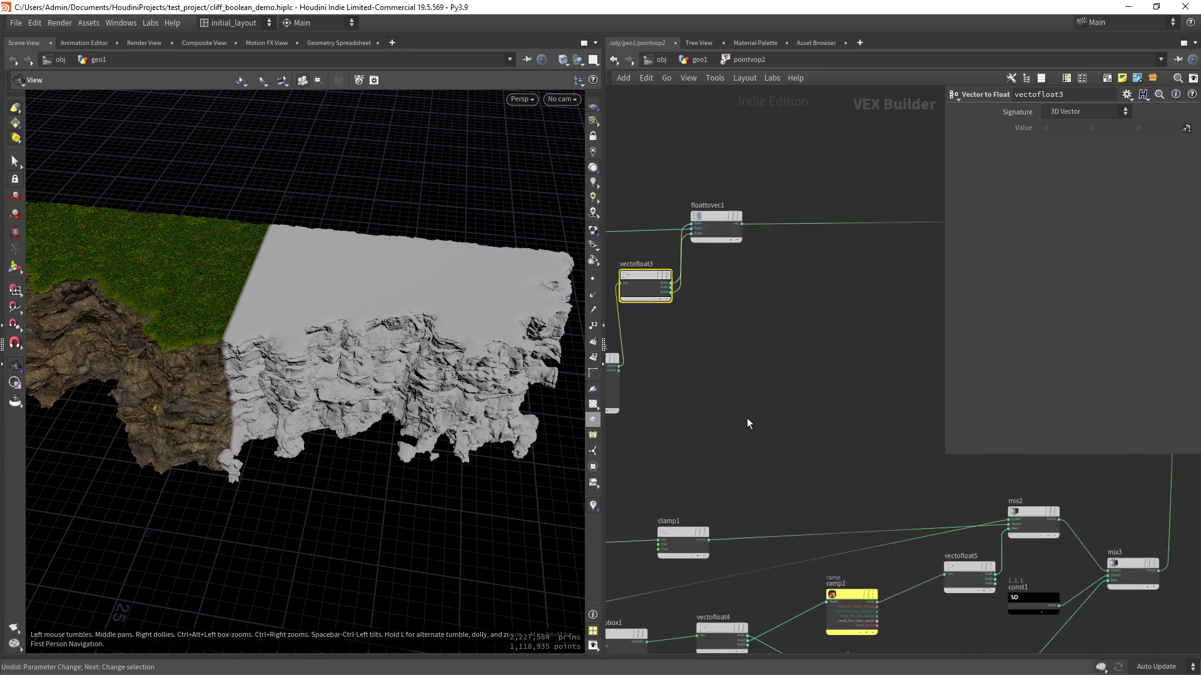
pyautogui.scroll(-1, 760, 403)
pyautogui.scroll(-3, 744, 438)
pyautogui.scroll(1, 763, 488)
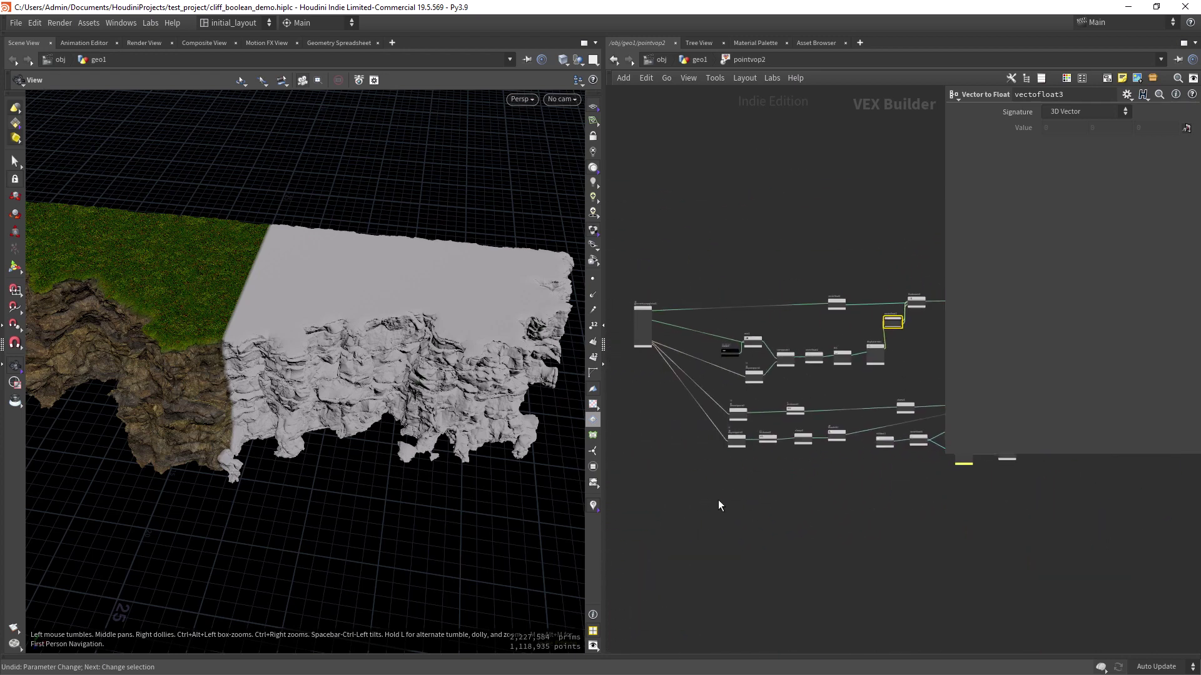
pyautogui.scroll(2, 745, 498)
pyautogui.scroll(2, 738, 526)
pyautogui.scroll(1, 738, 538)
pyautogui.scroll(2, 788, 512)
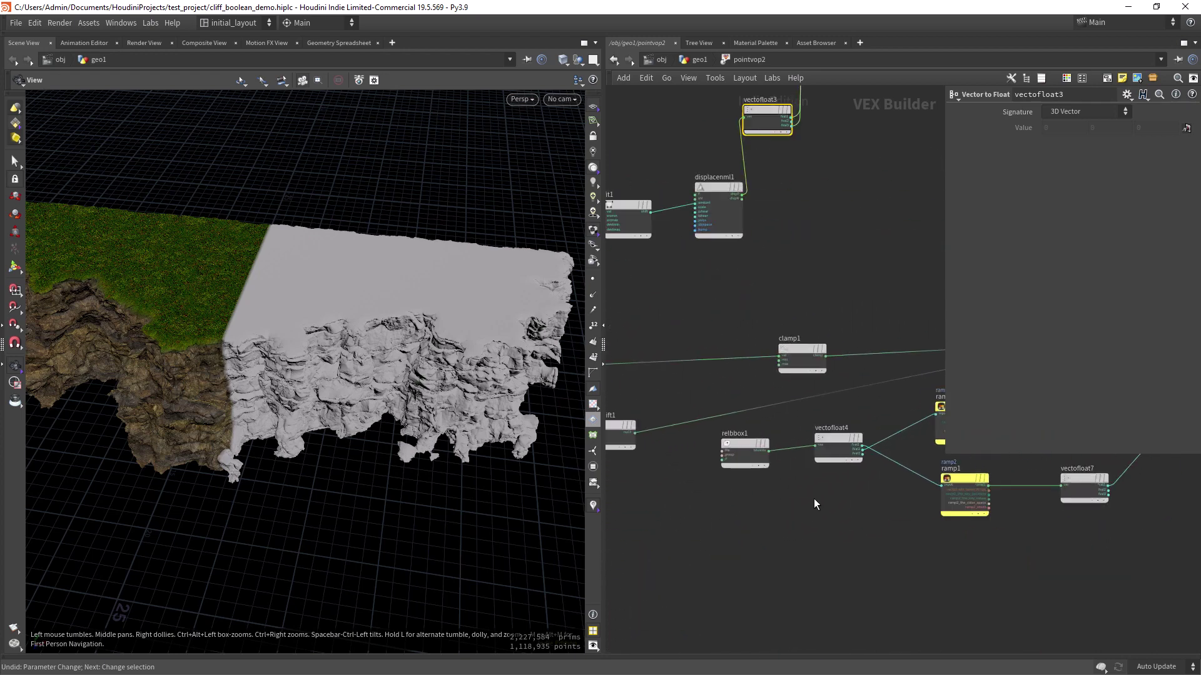
pyautogui.moveTo(813, 497); pyautogui.dragTo(761, 559, button='middle')
pyautogui.moveTo(861, 580)
pyautogui.mouseDown(button='middle')
pyautogui.moveTo(813, 550)
pyautogui.moveTo(887, 491)
pyautogui.mouseUp(button='middle')
pyautogui.scroll(2, 813, 550)
pyautogui.scroll(-5, 887, 491)
pyautogui.moveTo(808, 544)
pyautogui.mouseDown(button='middle')
pyautogui.moveTo(834, 564)
pyautogui.moveTo(745, 536)
pyautogui.moveTo(773, 577)
pyautogui.mouseUp(button='middle')
pyautogui.scroll(2, 834, 565)
pyautogui.scroll(2, 852, 569)
pyautogui.scroll(2, 764, 565)
pyautogui.moveTo(442, 491); pyautogui.dragTo(340, 448)
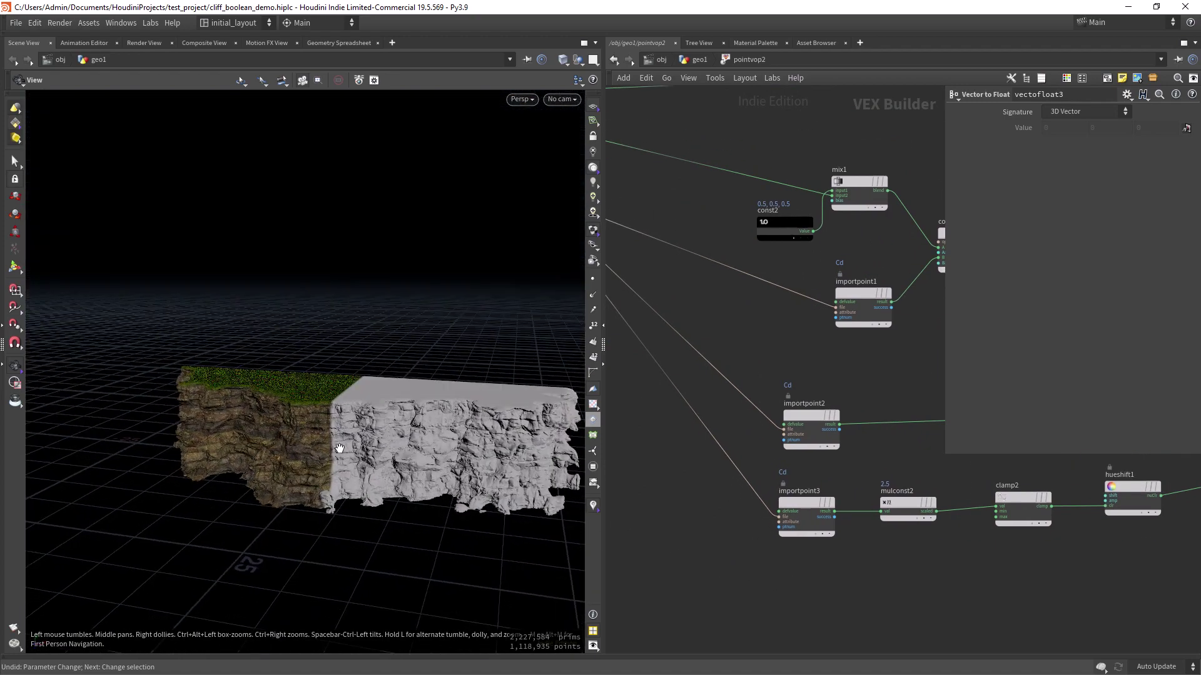
pyautogui.scroll(2, 340, 448)
pyautogui.scroll(2, 340, 449)
# Return to the geometry network, check normal7's node info, and orbit the cliff.
pyautogui.click(699, 59)
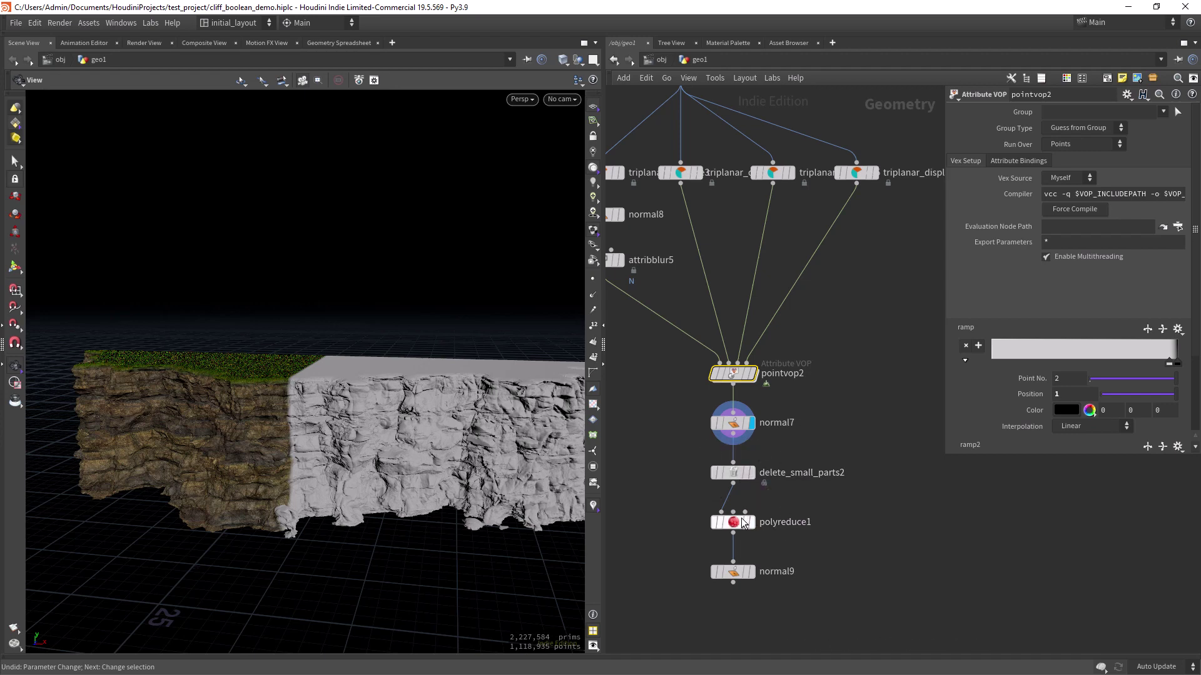
pyautogui.middleClick(739, 425)
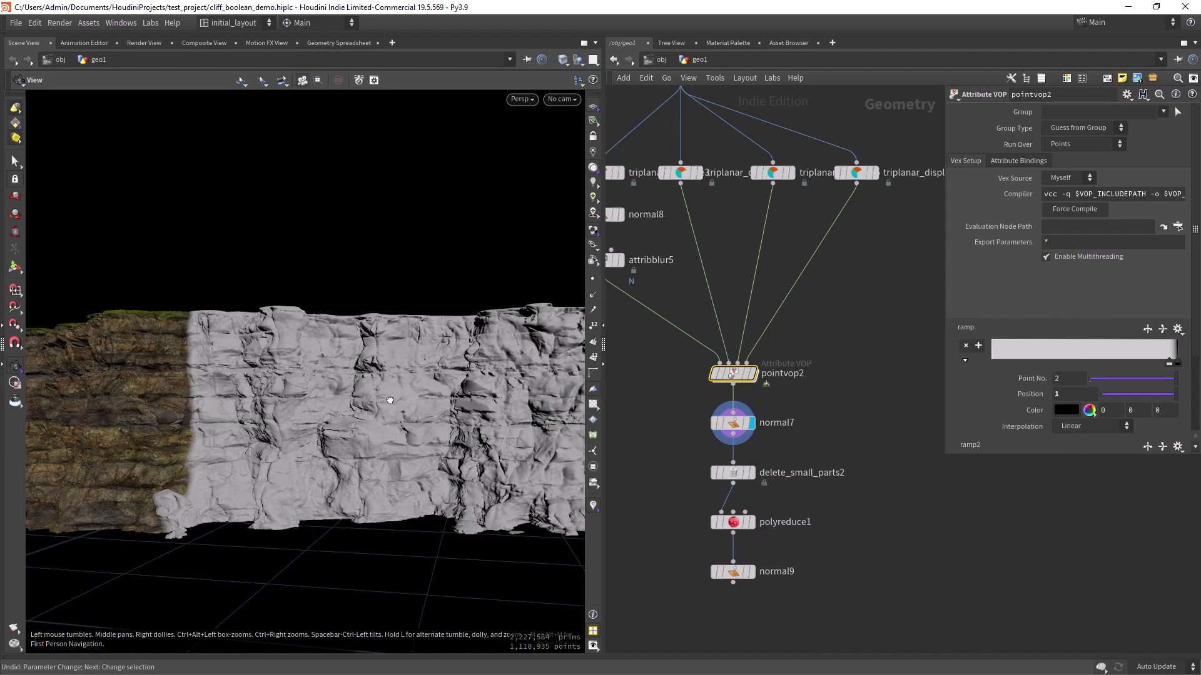
pyautogui.moveTo(404, 424)
pyautogui.mouseDown()
pyautogui.moveTo(420, 440)
pyautogui.moveTo(413, 433)
pyautogui.moveTo(491, 451)
pyautogui.moveTo(383, 428)
pyautogui.moveTo(456, 428)
pyautogui.moveTo(430, 451)
pyautogui.mouseUp()
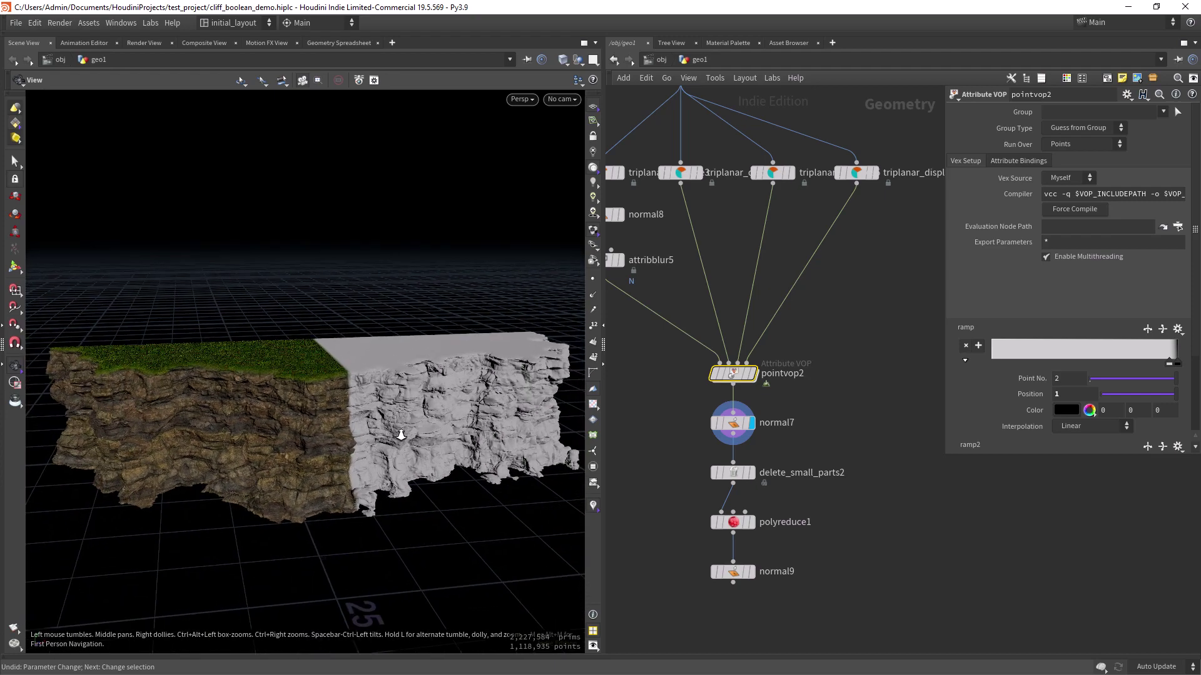
pyautogui.moveTo(401, 434); pyautogui.dragTo(433, 439, button='middle')
pyautogui.moveTo(468, 416)
pyautogui.mouseDown()
pyautogui.moveTo(376, 397)
pyautogui.moveTo(453, 411)
pyautogui.moveTo(423, 416)
pyautogui.moveTo(463, 413)
pyautogui.moveTo(444, 393)
pyautogui.mouseUp()
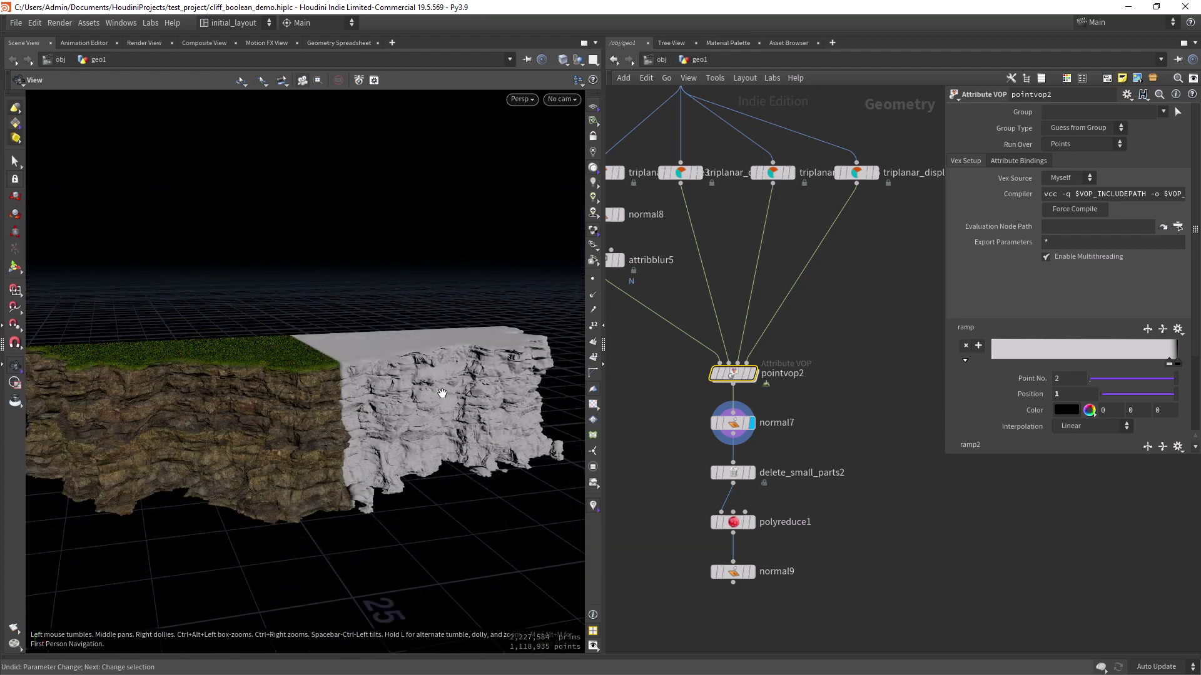